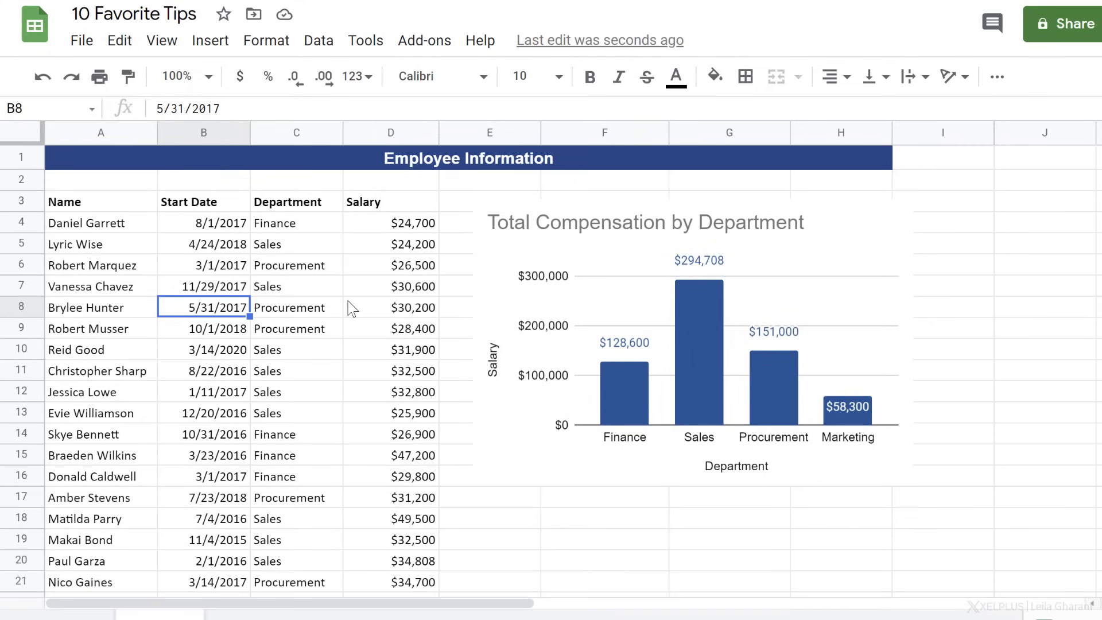
Step: Insert a chart from the whole employee table A3:D22 and browse the chart type list
scroll(352, 308, "down", 4)
scroll(335, 357, "up", 4)
scroll(291, 337, "down", 2)
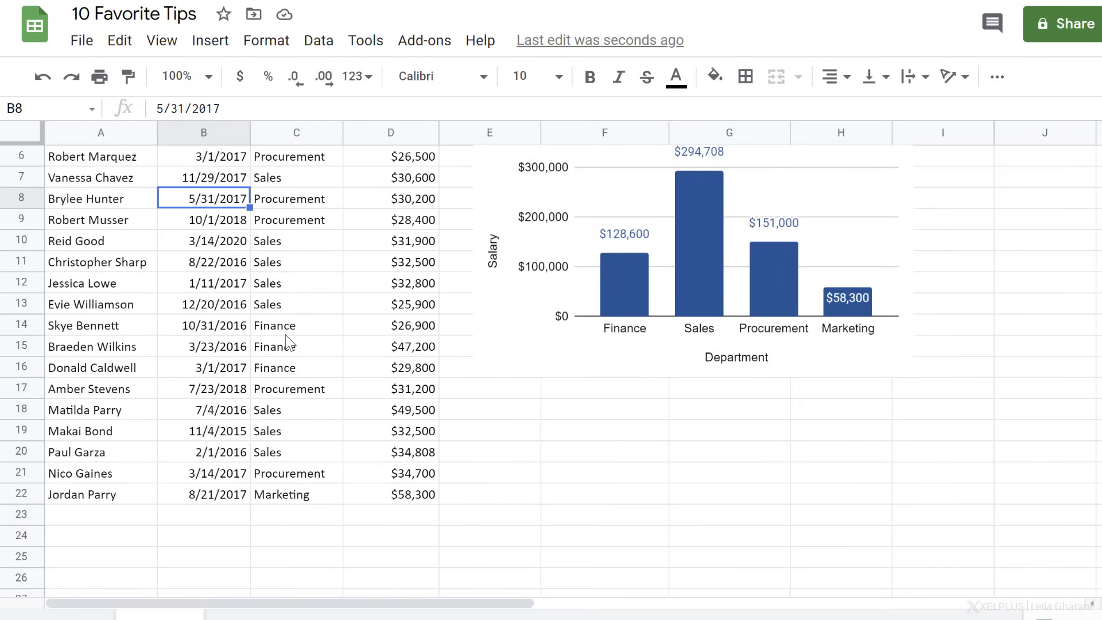
scroll(275, 352, "up", 2)
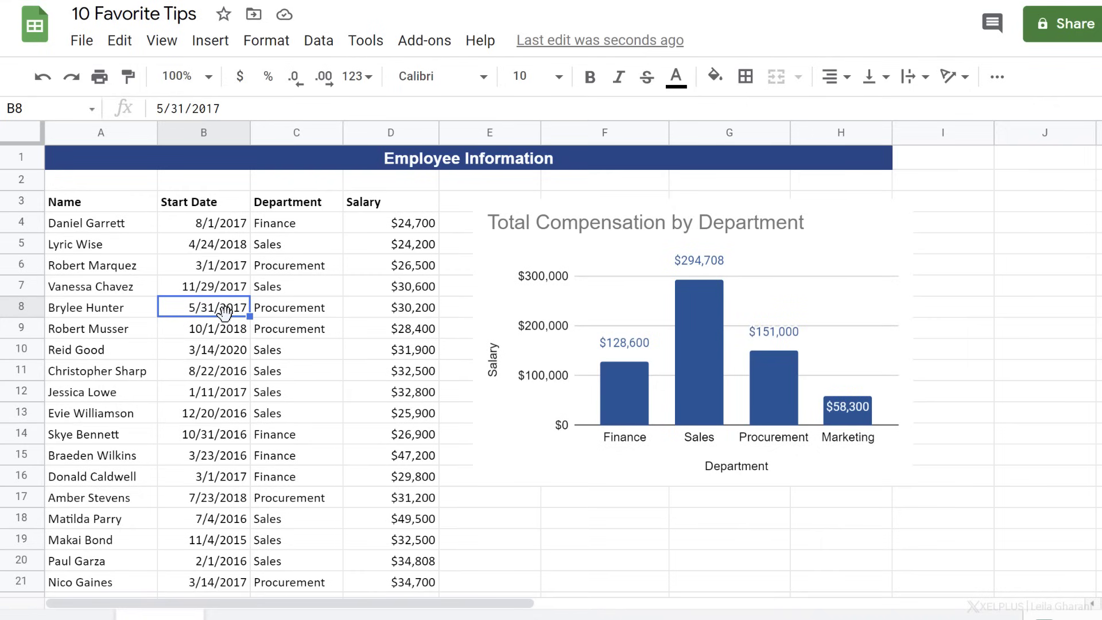
key("ctrl+a")
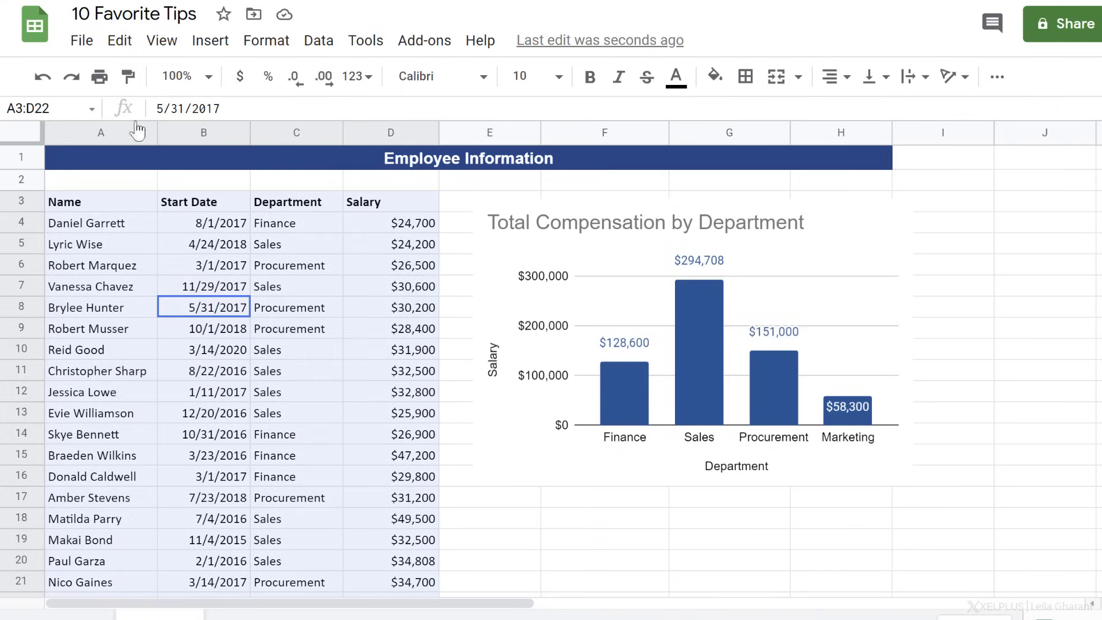
left_click(210, 41)
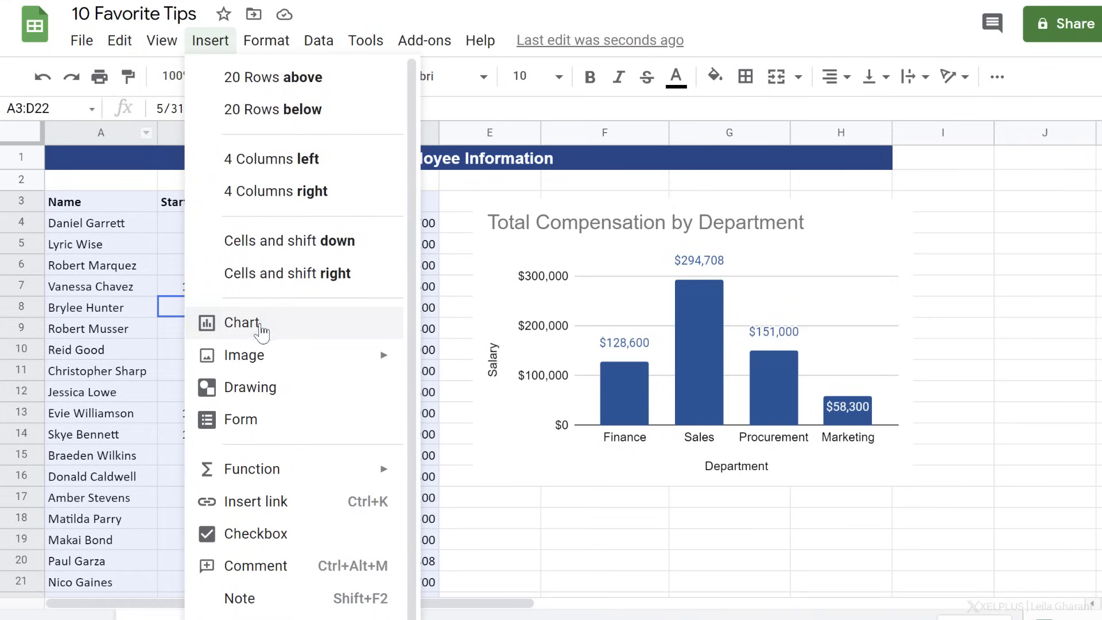
left_click(228, 326)
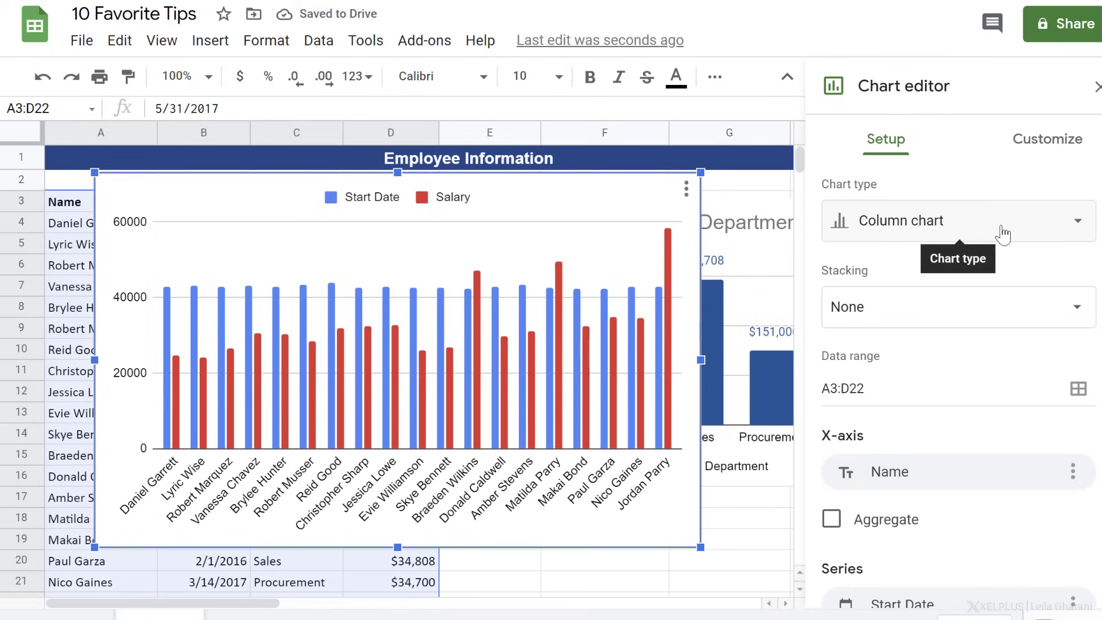
left_click(1080, 227)
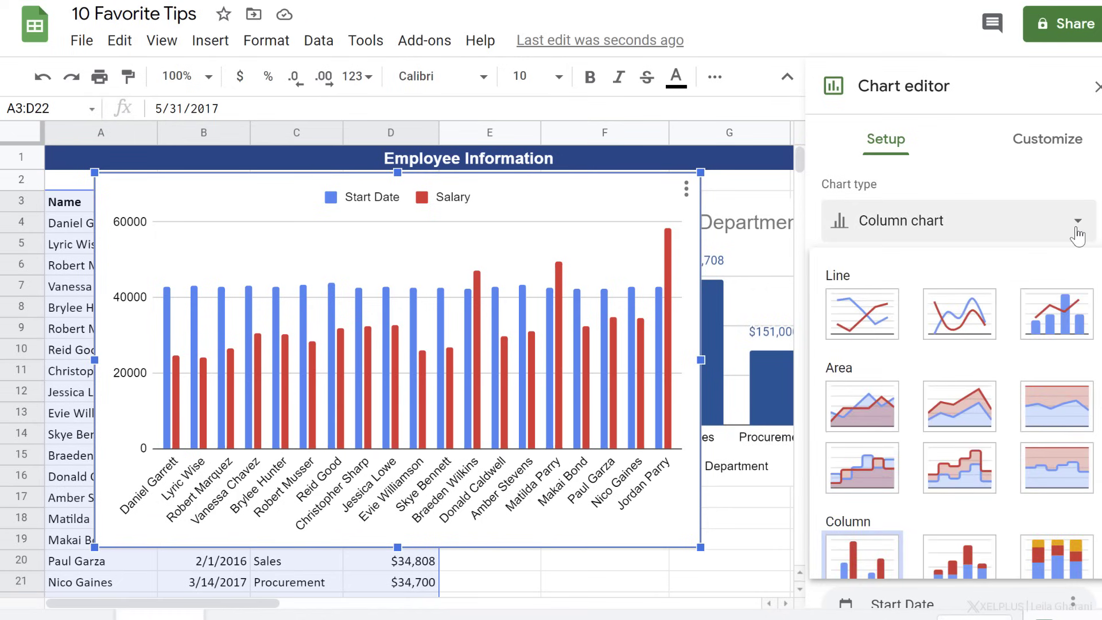
scroll(970, 373, "down", 9)
scroll(925, 395, "down", 4)
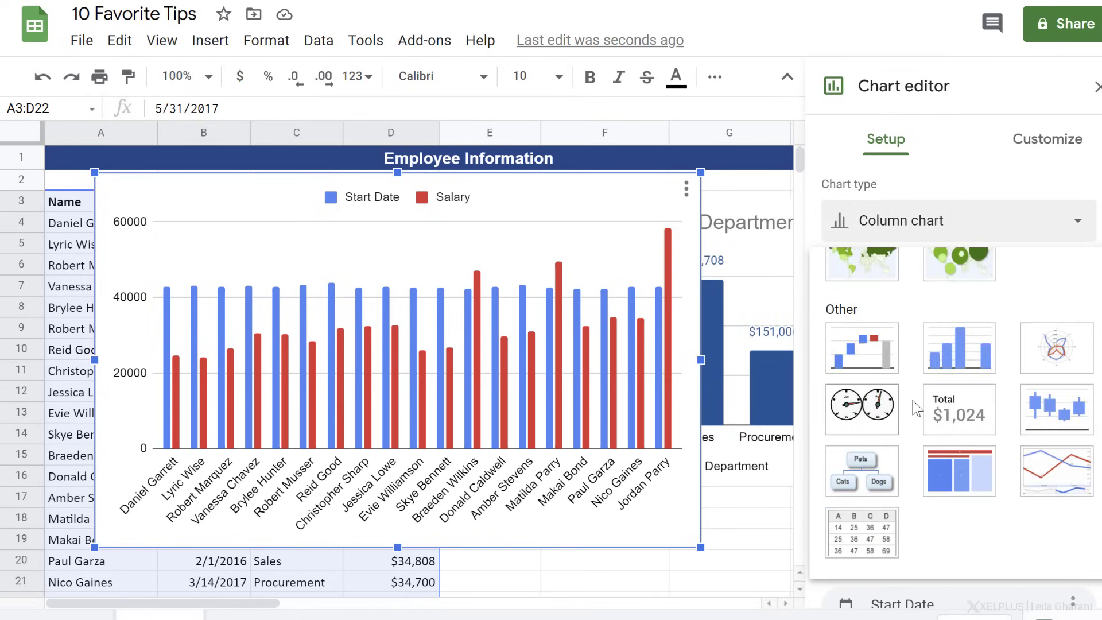
Step: Make it a Table chart, shrink and narrow it, and place it over A3:D16
left_click(880, 552)
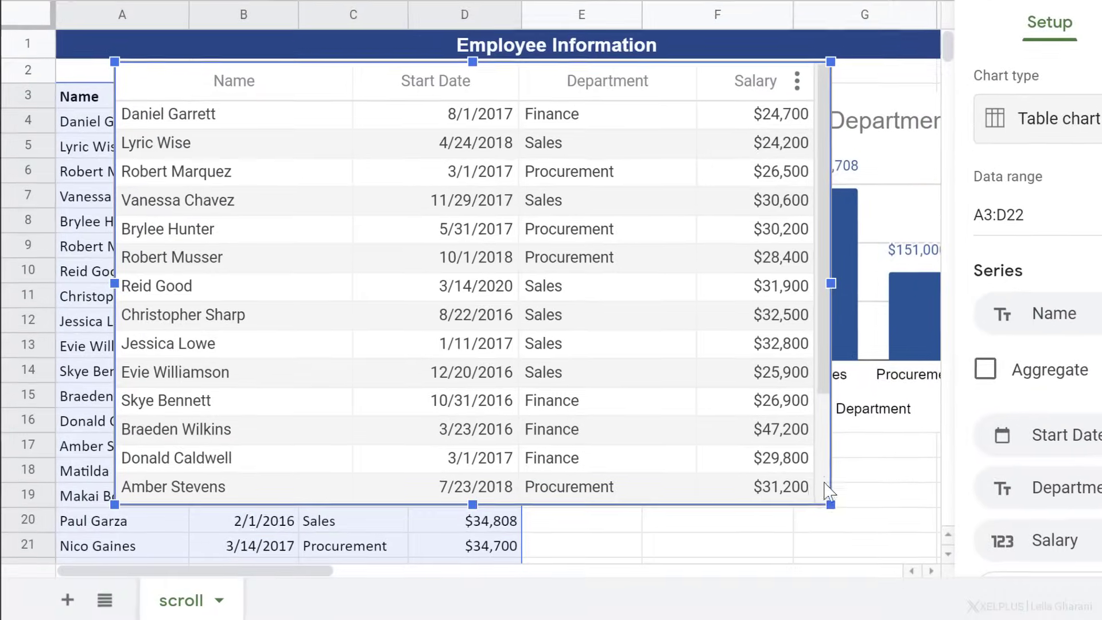
left_click_drag(782, 518, 591, 436)
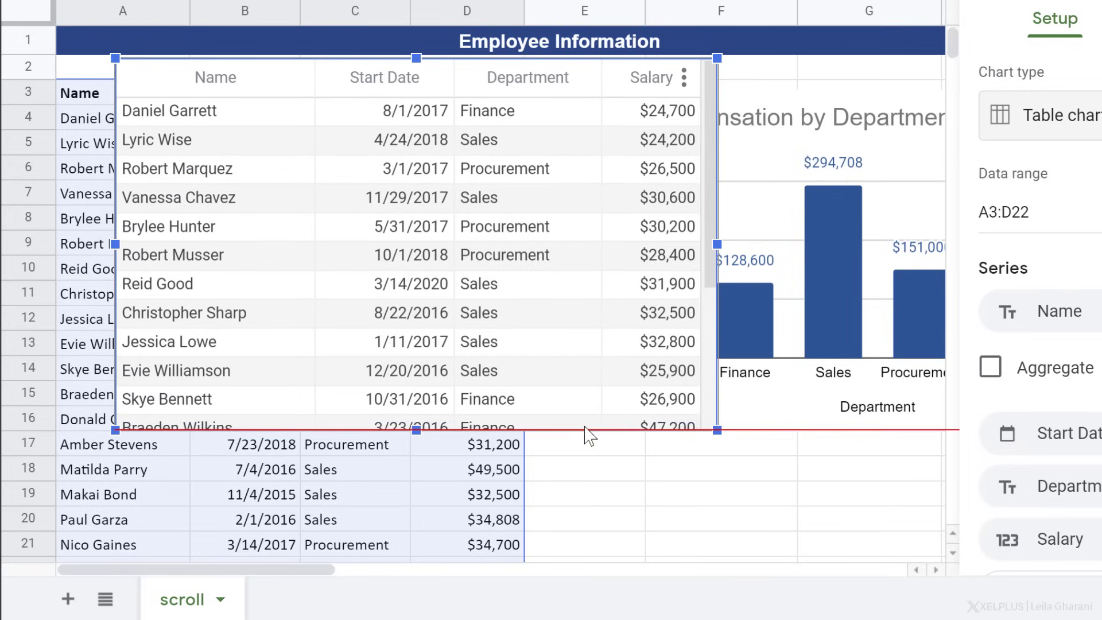
left_click_drag(706, 242, 596, 246)
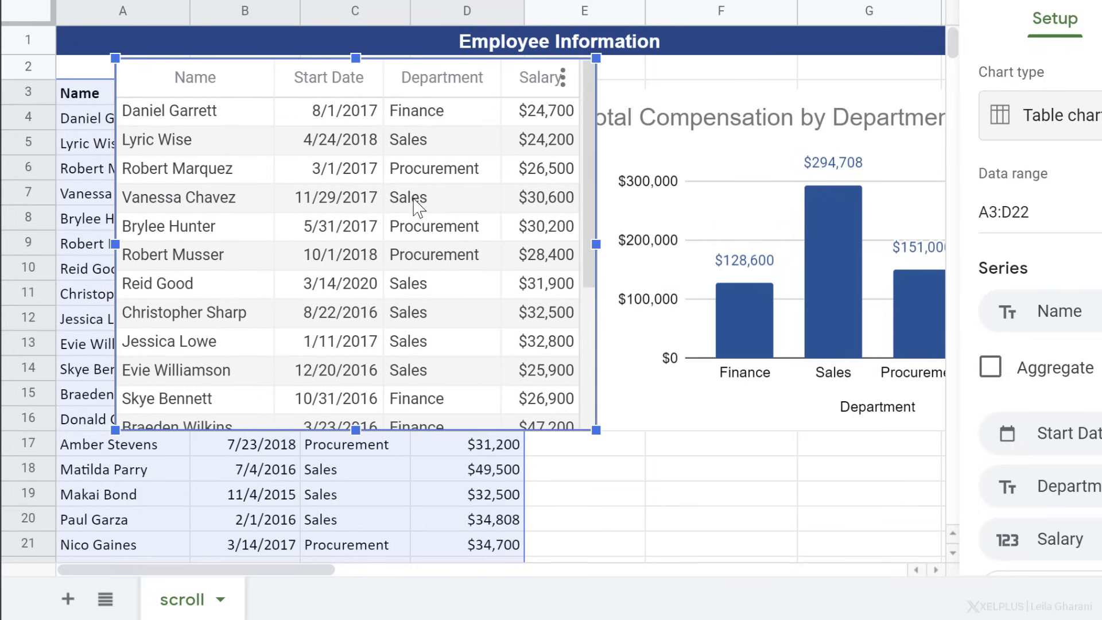
left_click_drag(418, 204, 362, 219)
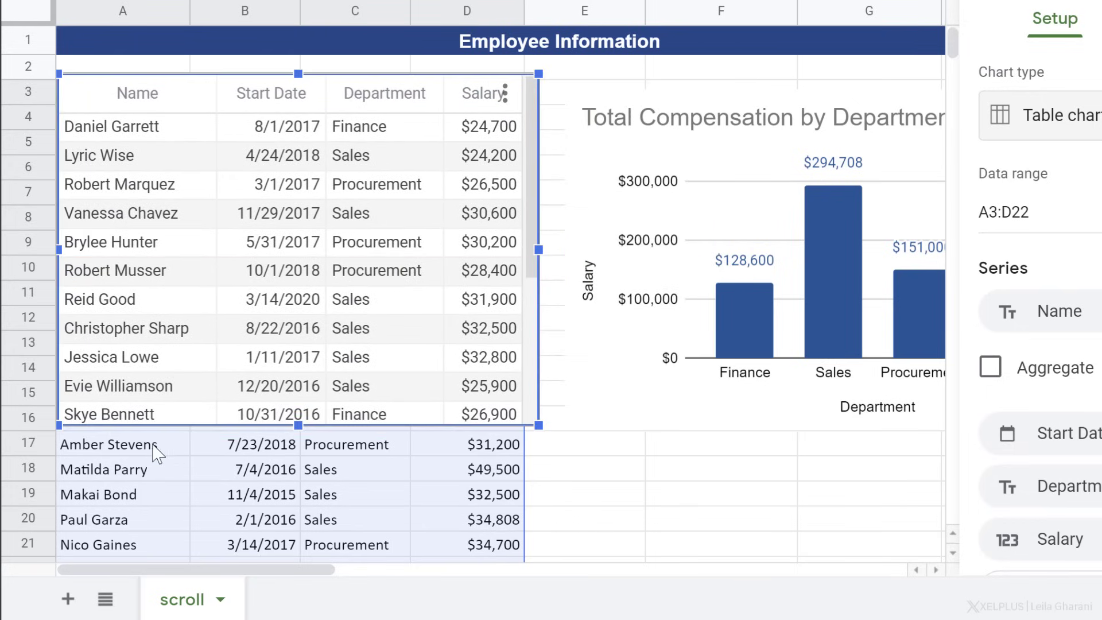
left_click(155, 451)
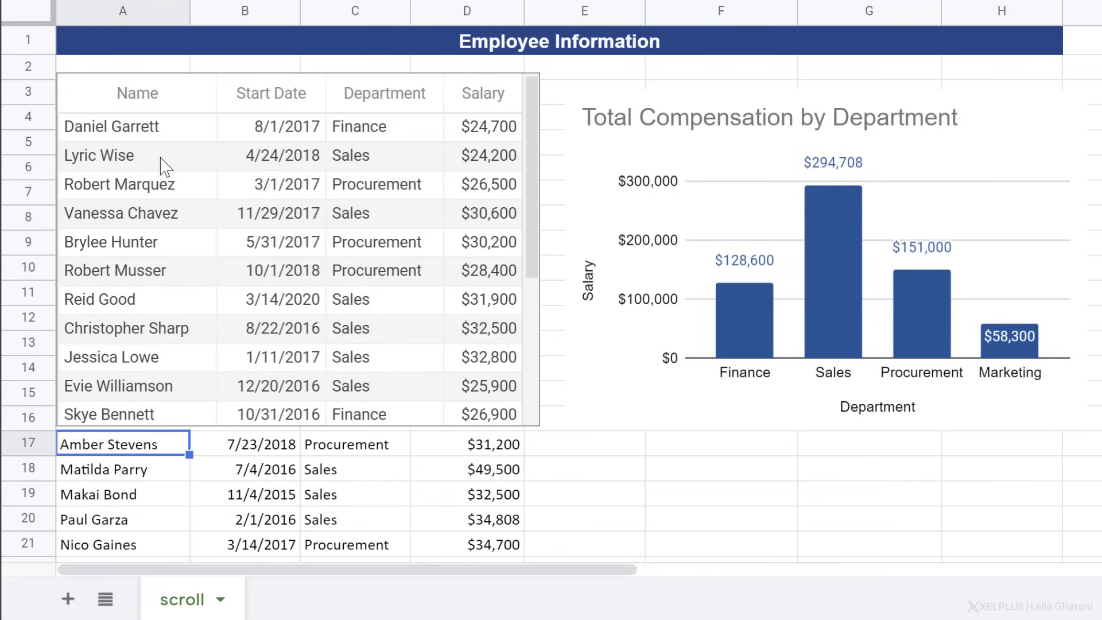
Step: Sort the table chart by Salary descending so the $58,300 salary is at the top
left_click(172, 106)
double_click(172, 106)
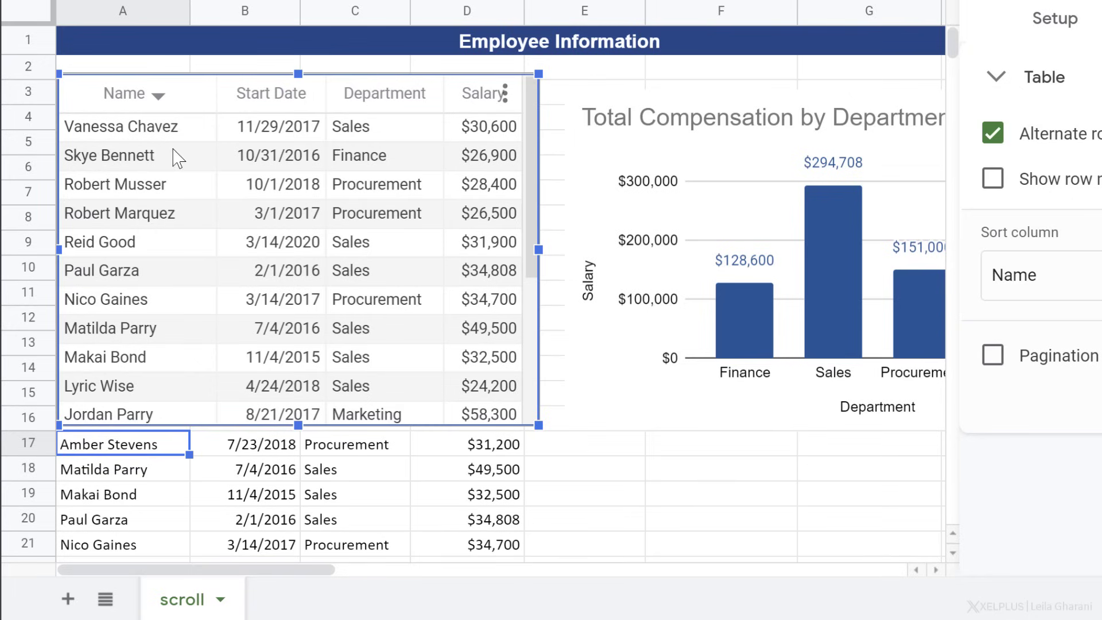
left_click(159, 97)
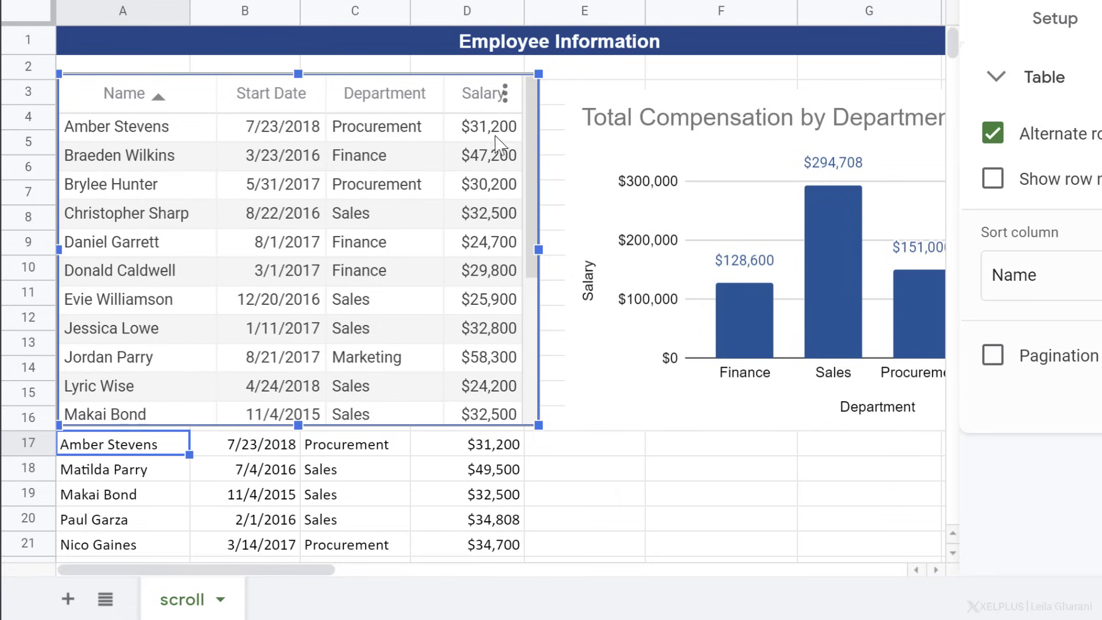
left_click(491, 99)
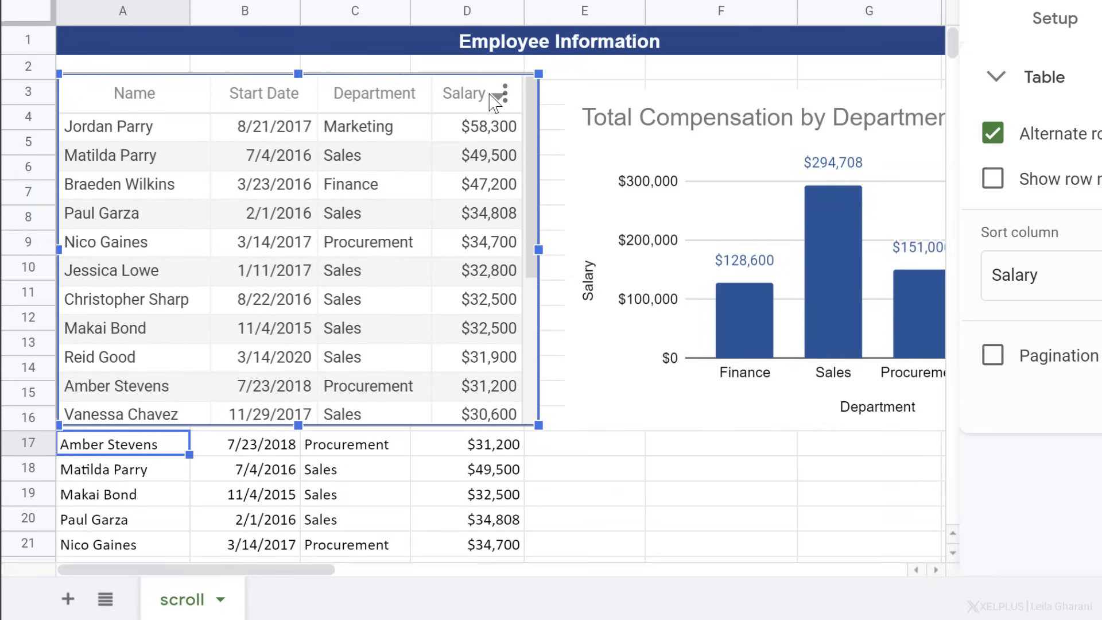
left_click(493, 100)
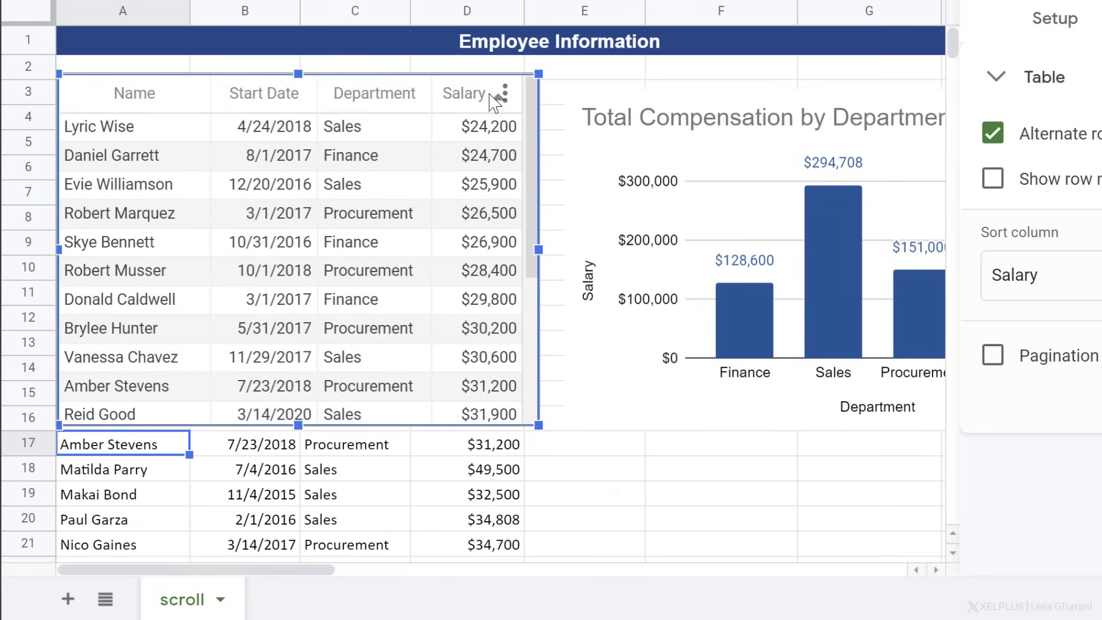
left_click(491, 98)
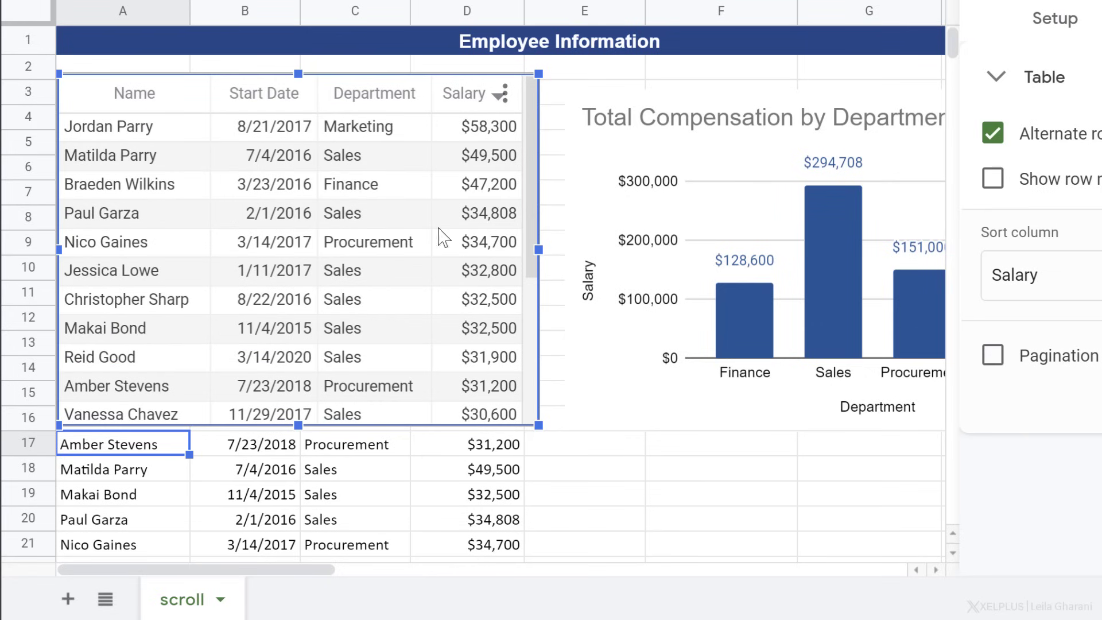
left_click(356, 454)
Step: Cut the employee data and paste it into a new sheet, Sheet9
left_click(241, 477)
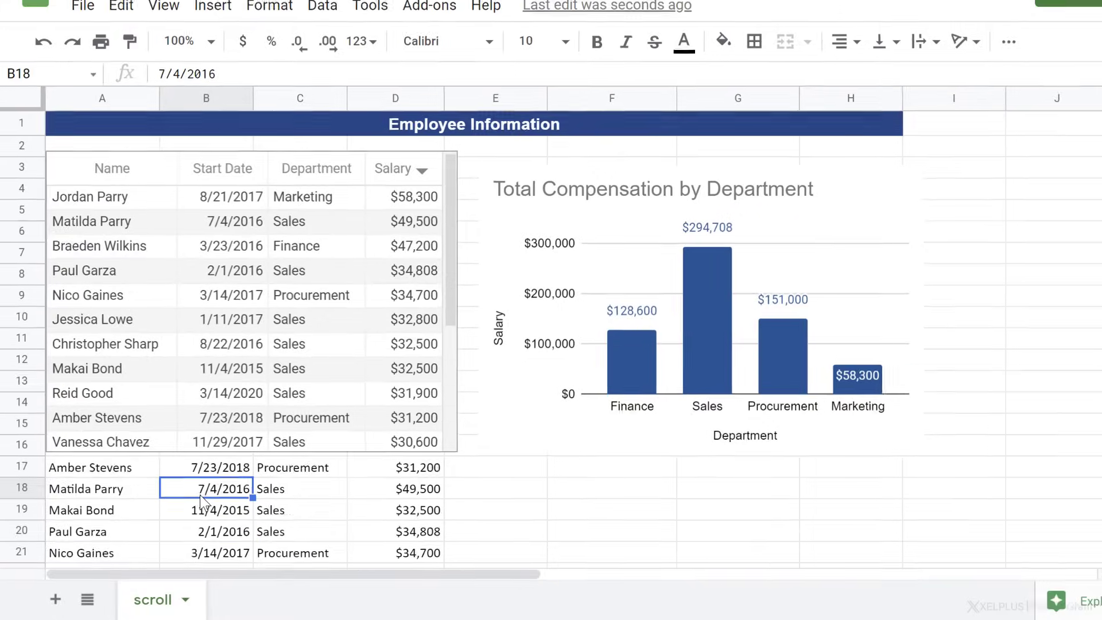
key("ctrl+a")
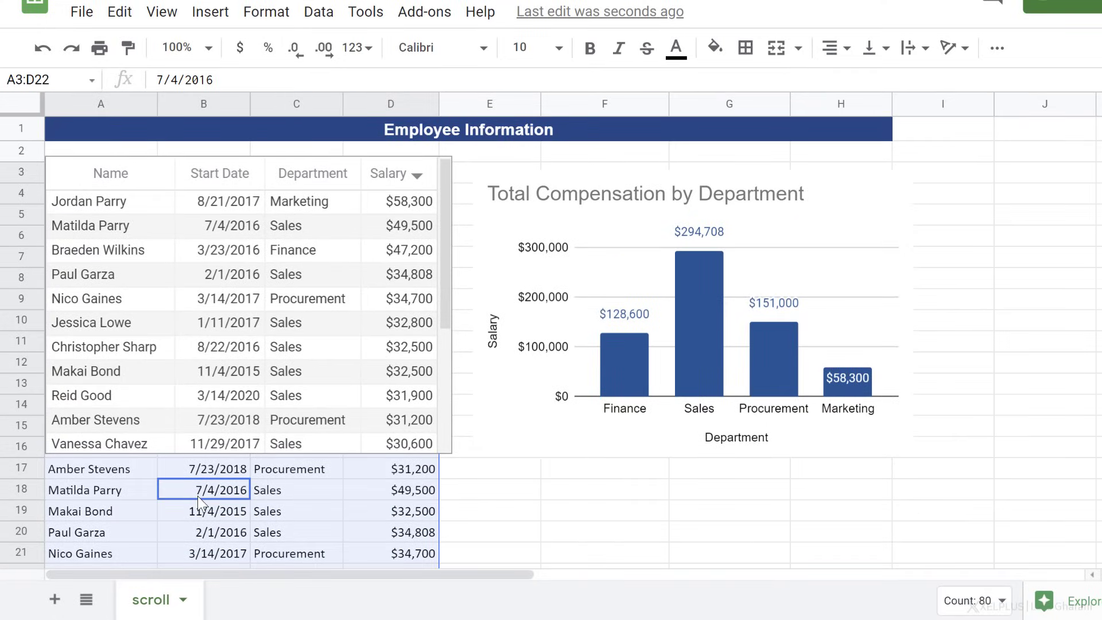
key("ctrl+x")
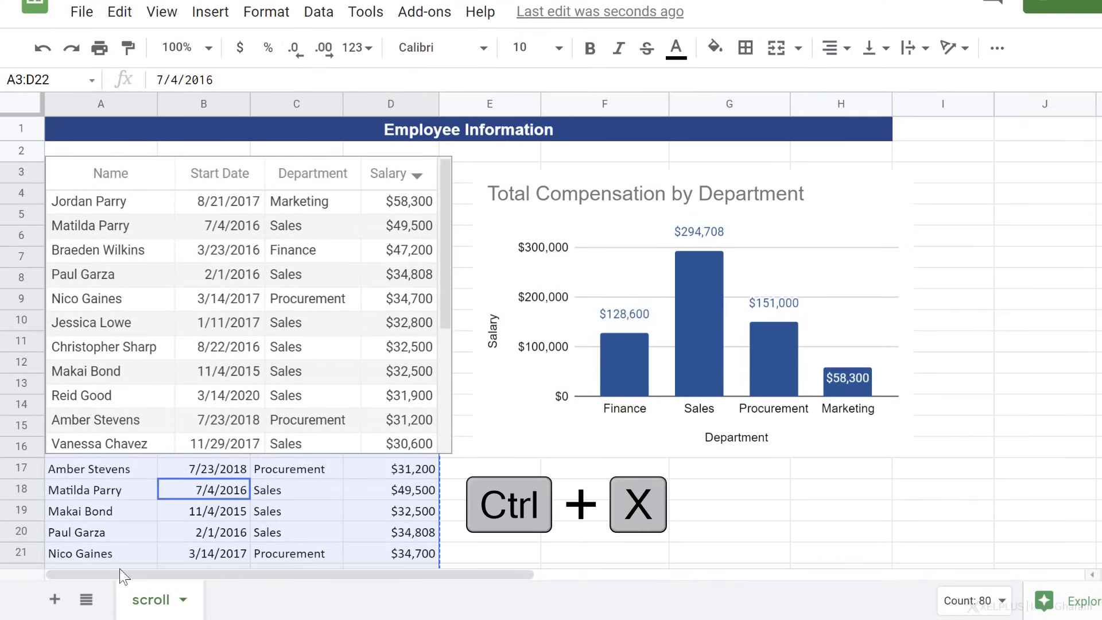
left_click(53, 599)
key("ctrl+v")
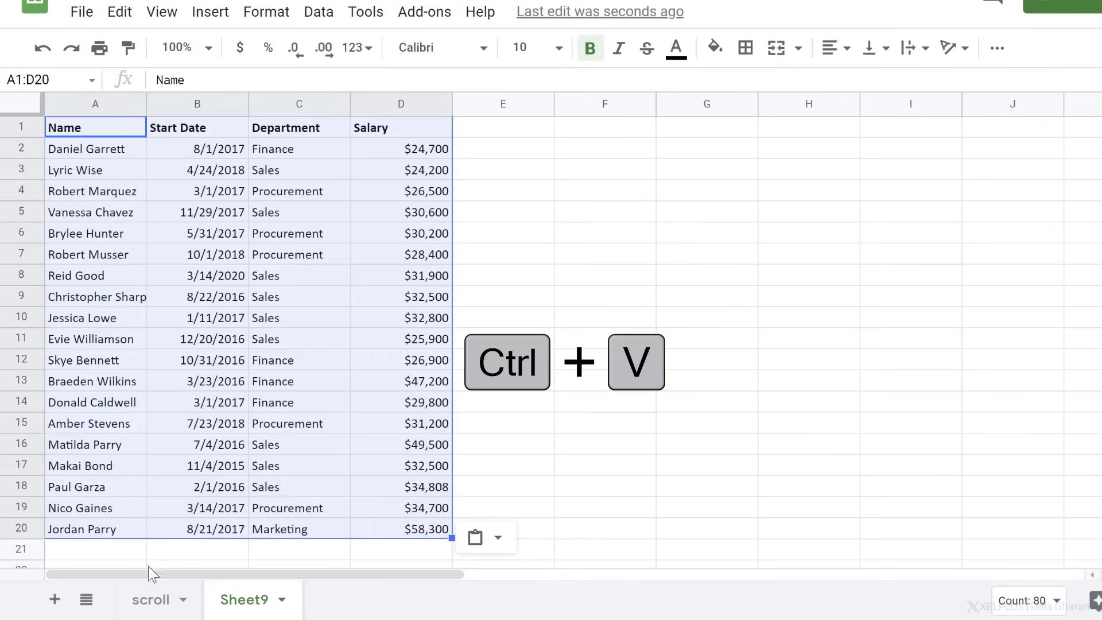
Step: Back on the scroll sheet, turn off the gridlines
left_click(148, 599)
left_click(297, 491)
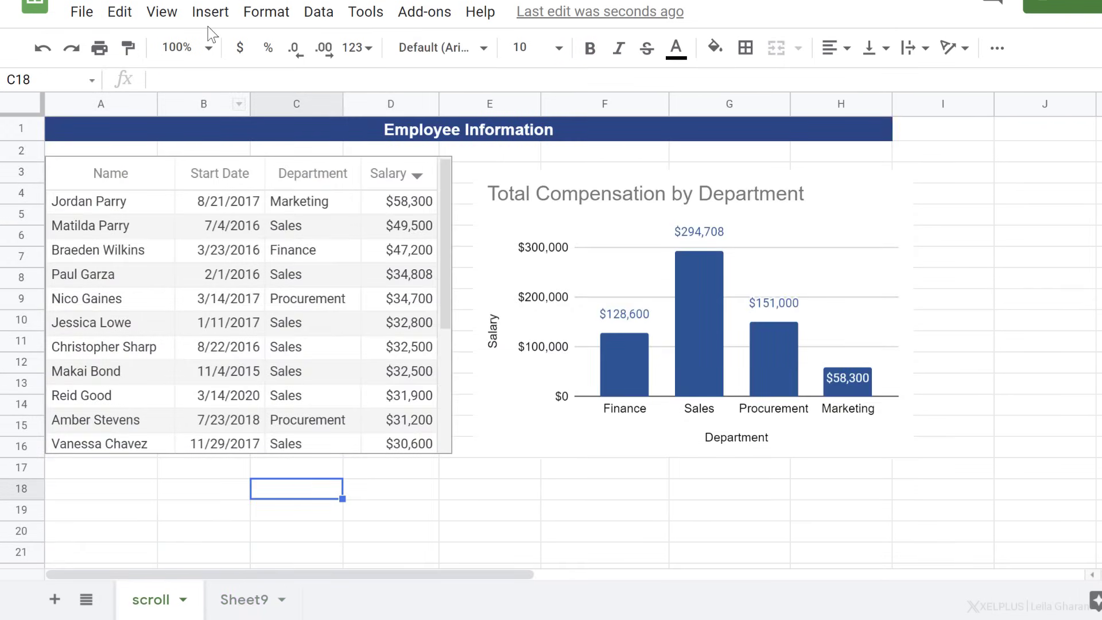
left_click(161, 12)
left_click(192, 101)
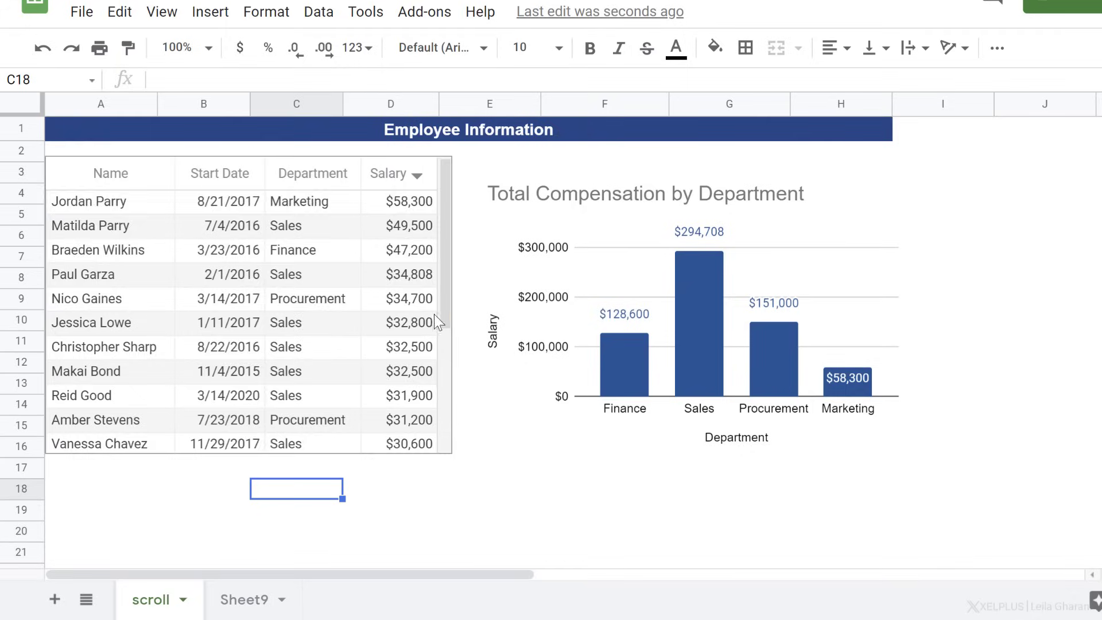
left_click_drag(438, 321, 439, 448)
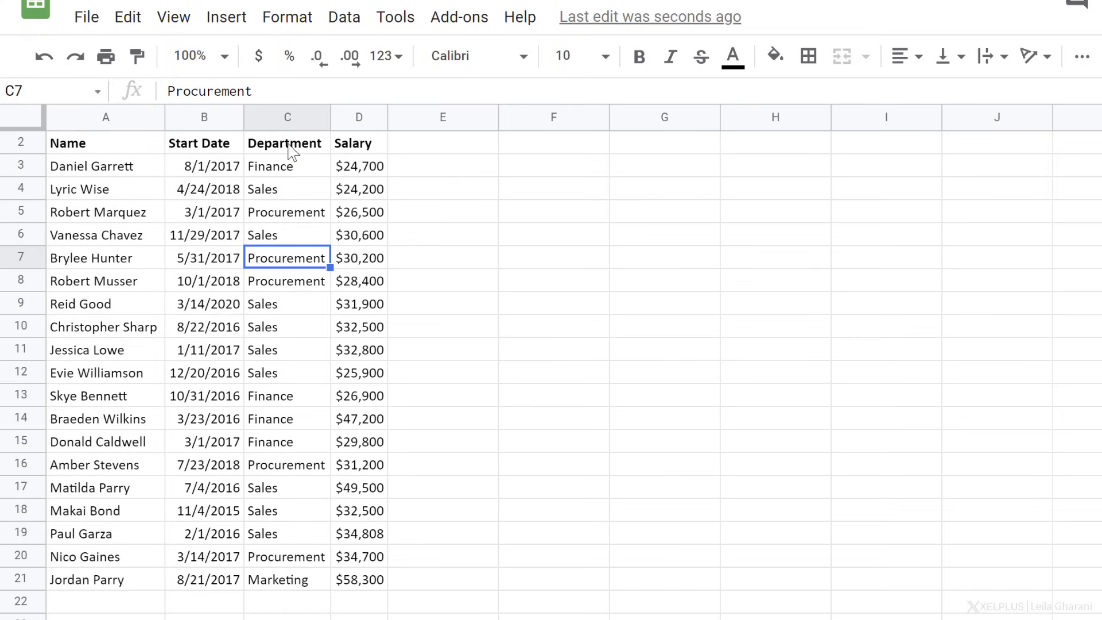
Step: Select Department and Salary in C2:D21 and insert a chart from them
mouse_move(288, 146)
left_mouse_down()
mouse_move(379, 216)
mouse_move(367, 585)
left_mouse_up()
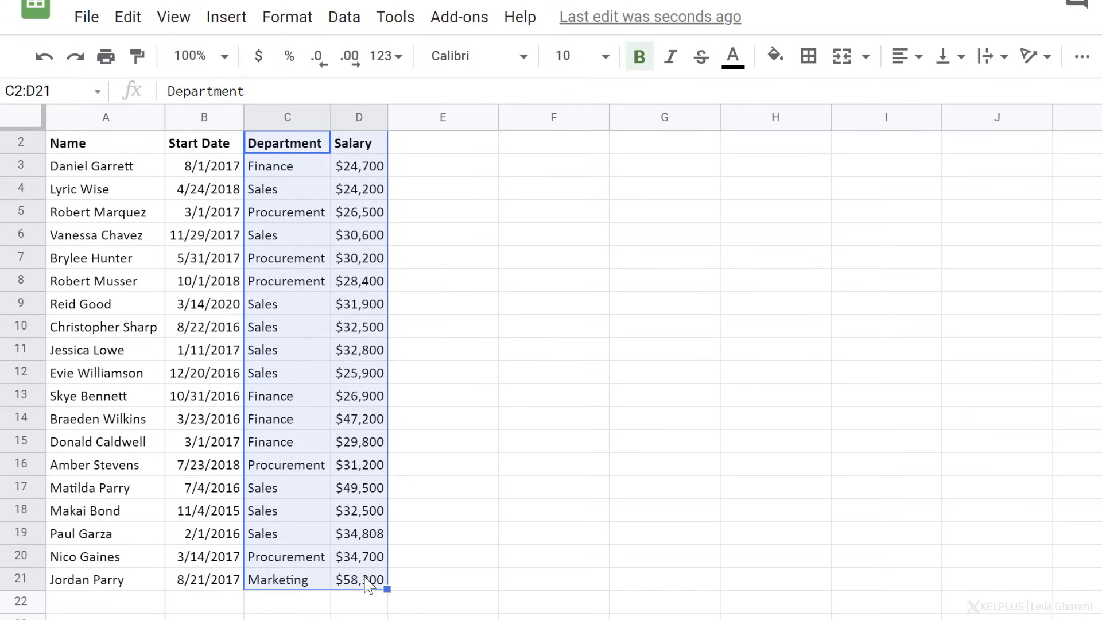
left_click(219, 16)
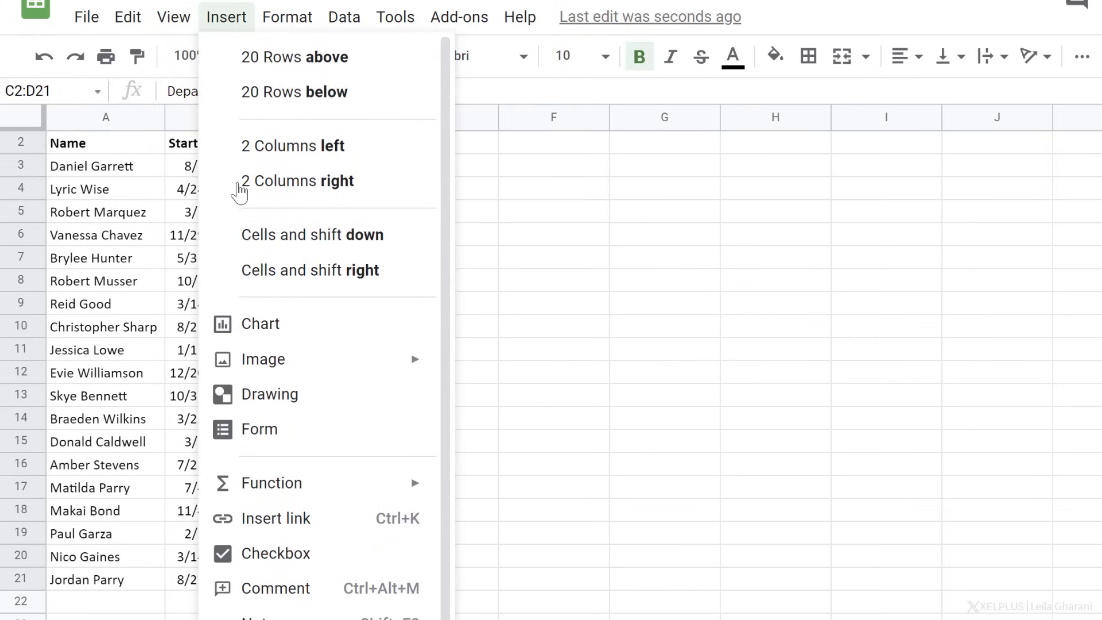
left_click(262, 321)
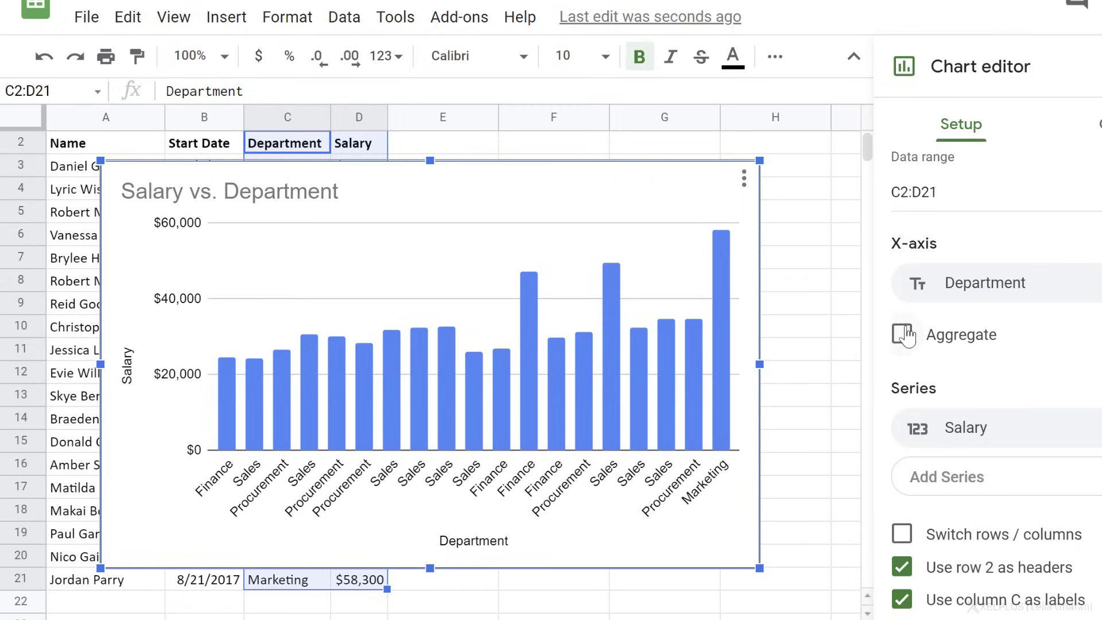
Step: Total the salaries per department and show data labels on every bar
left_click(903, 336)
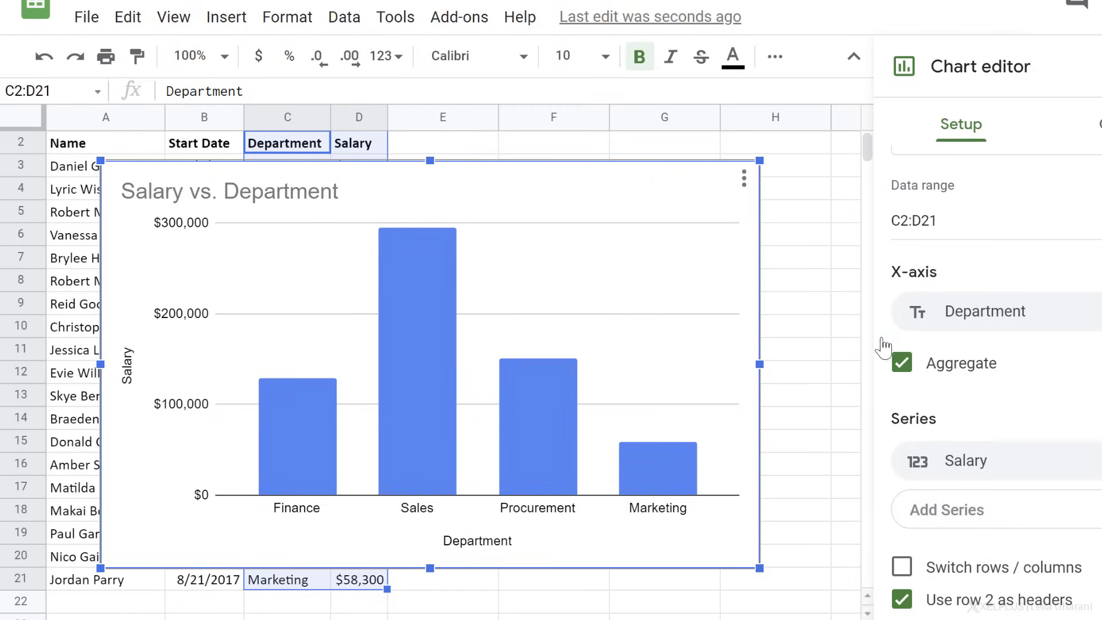
left_click(312, 441)
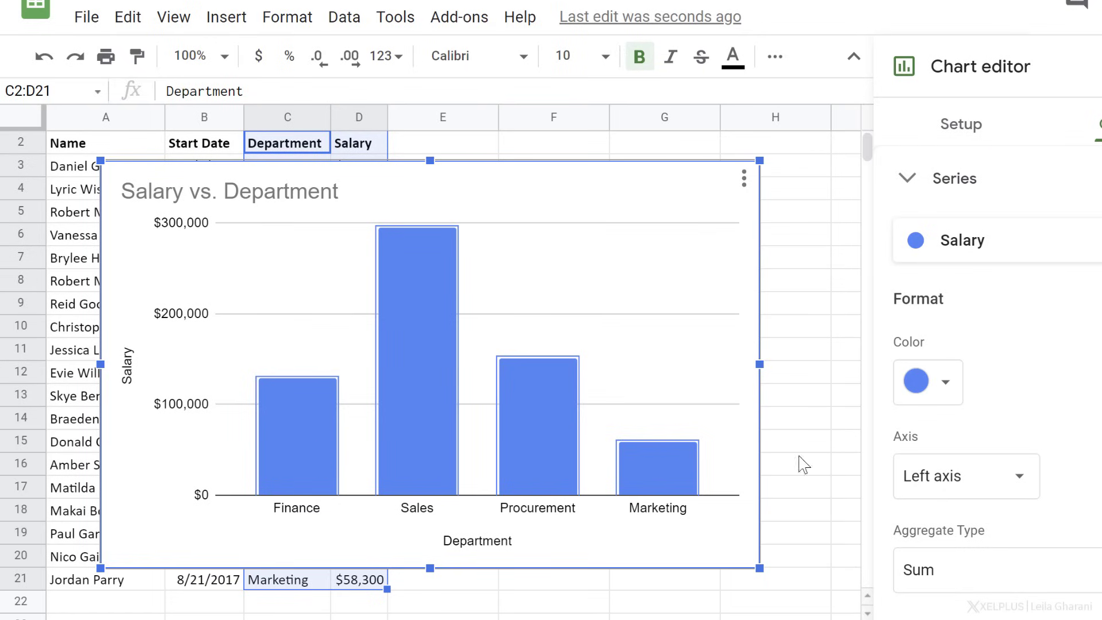
scroll(1083, 435, "down", 6)
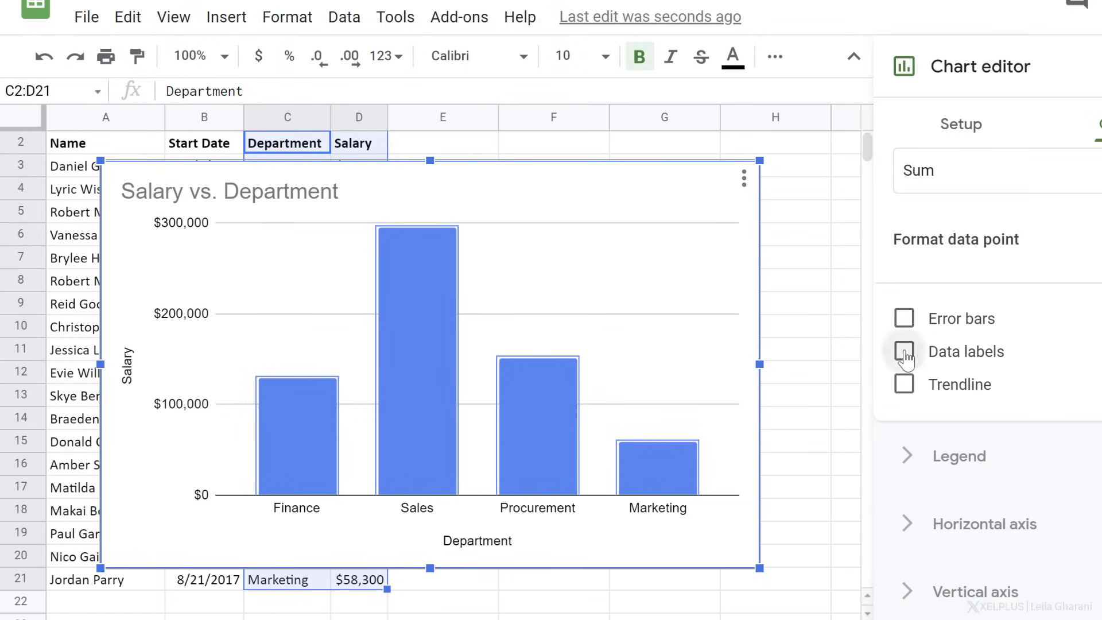
left_click(905, 351)
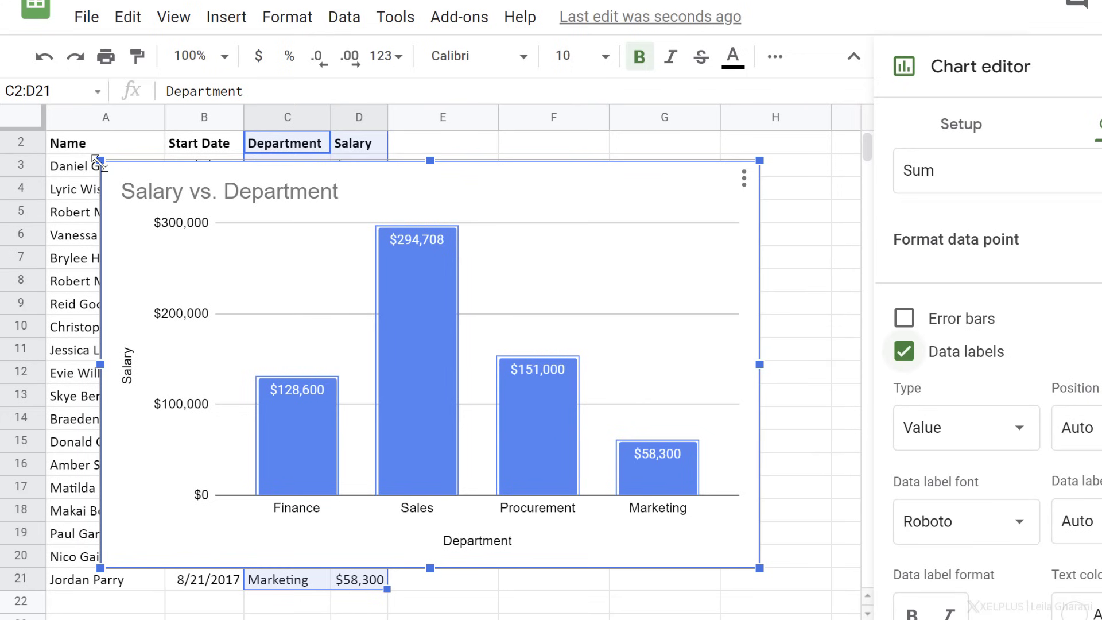
Step: Shrink the Salary vs. Department chart and move it beside the data columns
left_click_drag(100, 161, 288, 275)
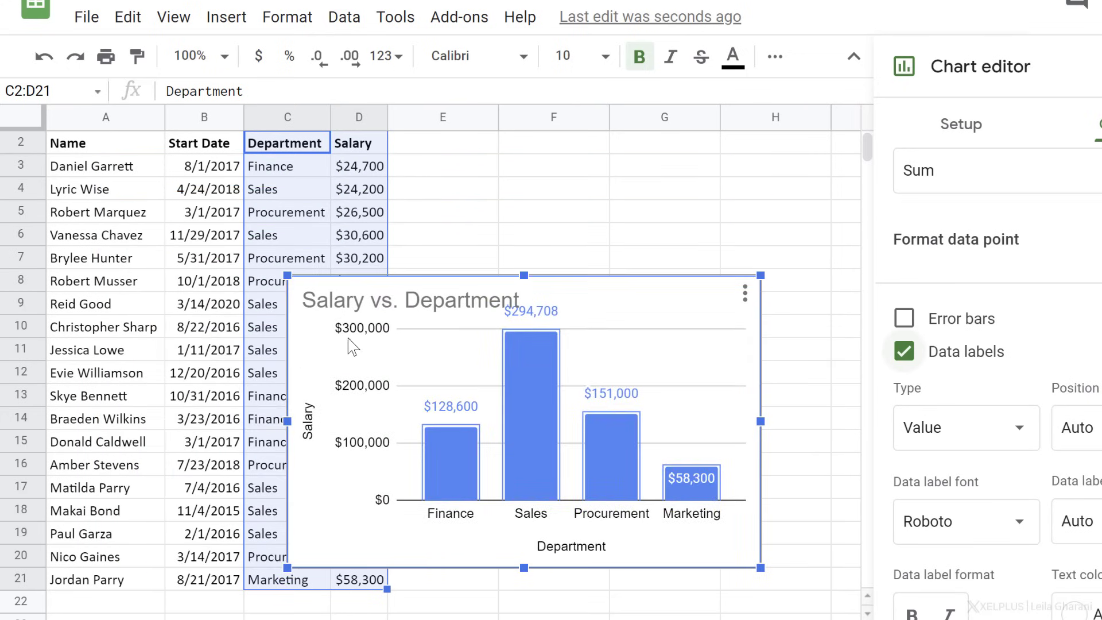
left_click_drag(600, 263, 661, 195)
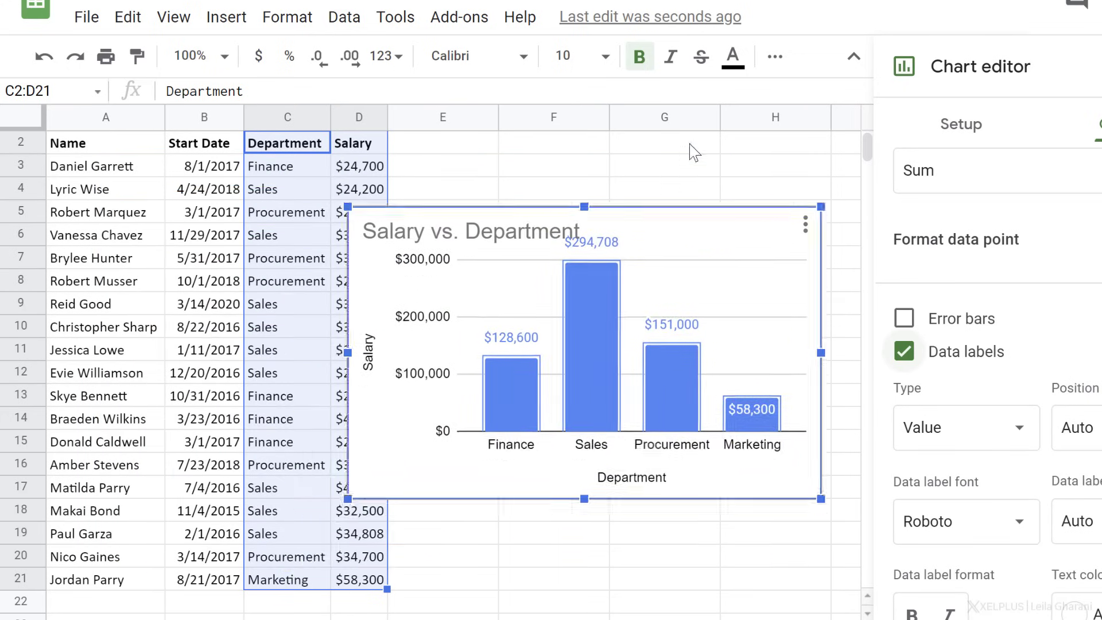
left_click_drag(690, 144, 709, 188)
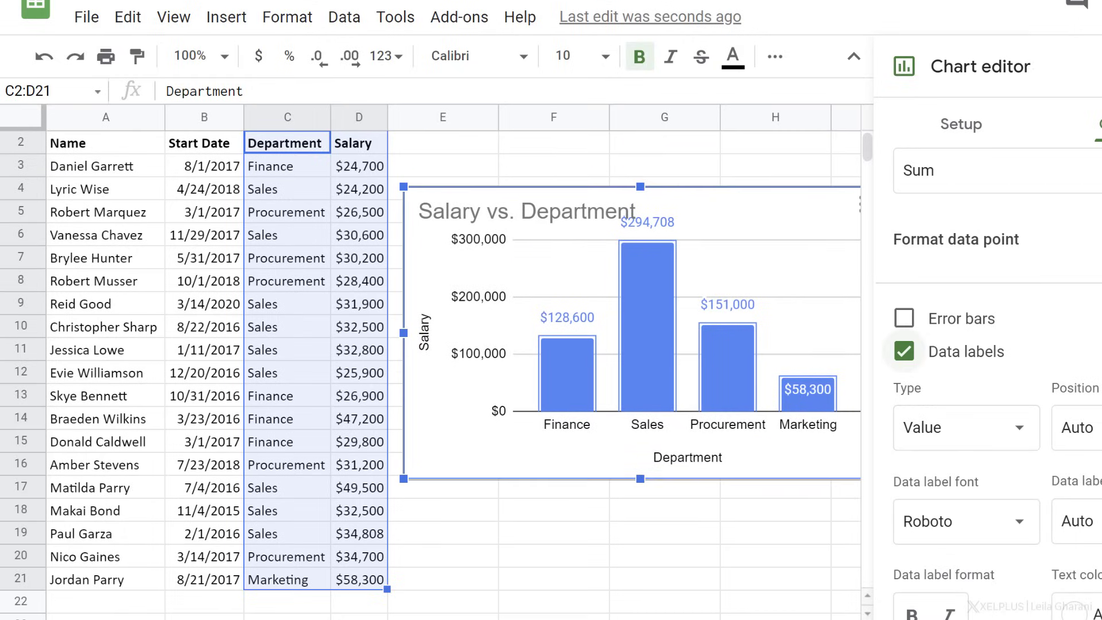
scroll(436, 362, "right", 3)
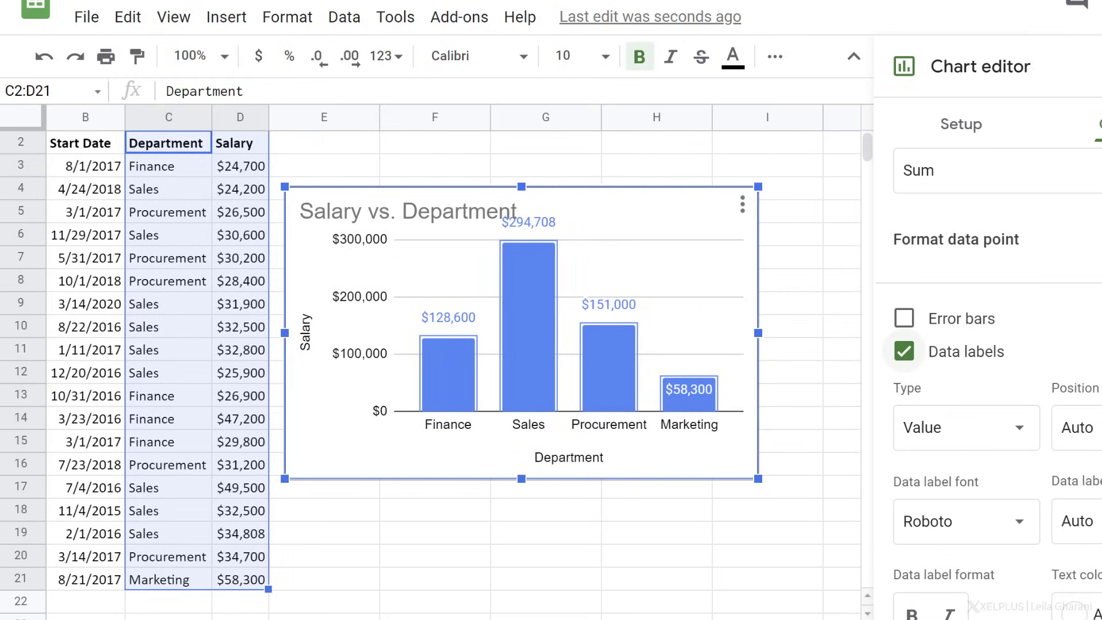
Step: Adjust the plot area and delete the Department and Salary axis titles
left_click(395, 268)
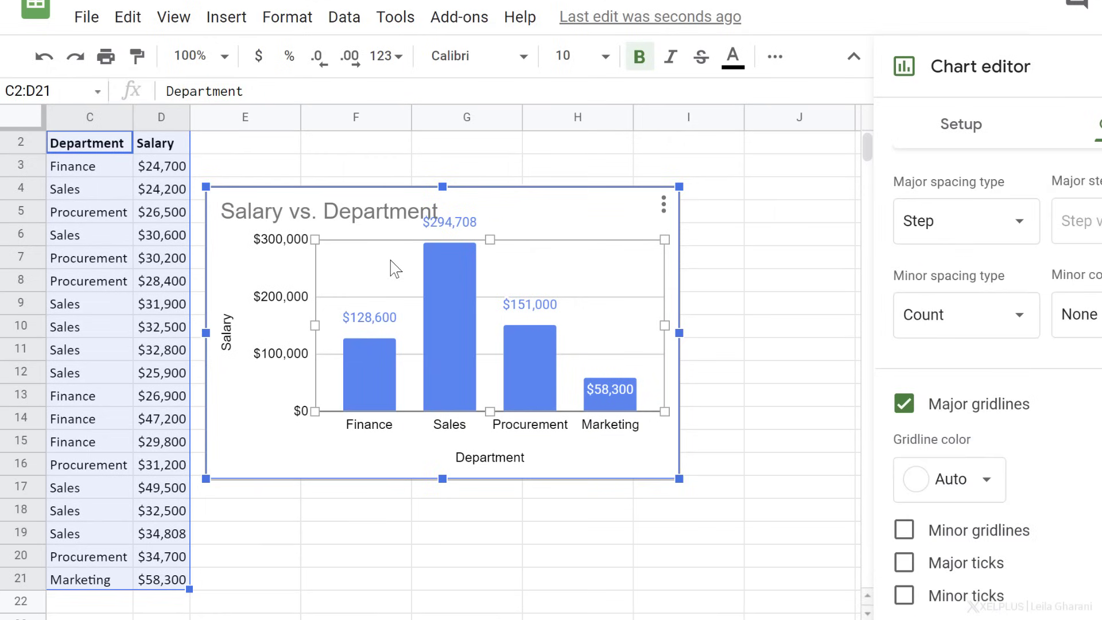
left_click_drag(491, 241, 491, 259)
left_click(492, 258)
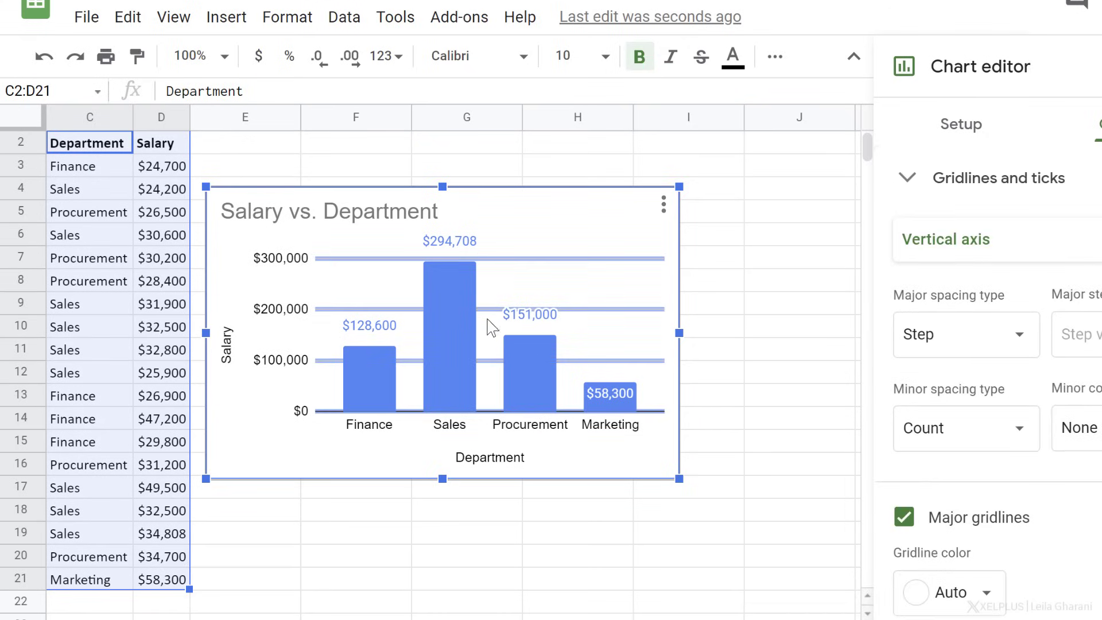
left_click(484, 462)
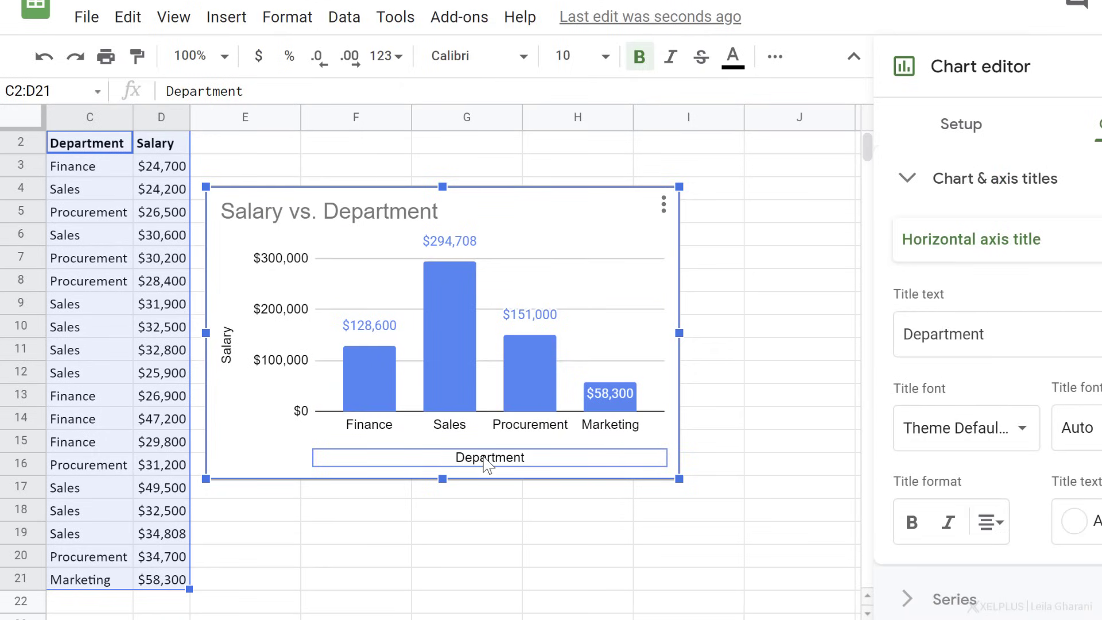
key("Delete")
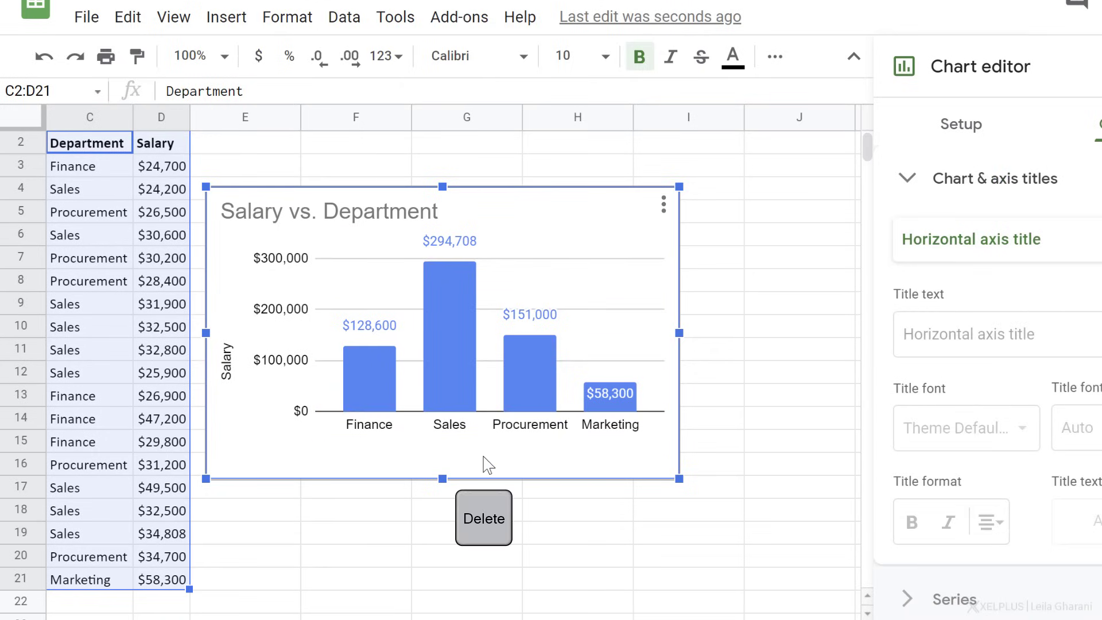
left_click(228, 370)
key("Delete")
Step: Stretch the plot area down to fill the chart and close the chart settings
left_click(488, 415)
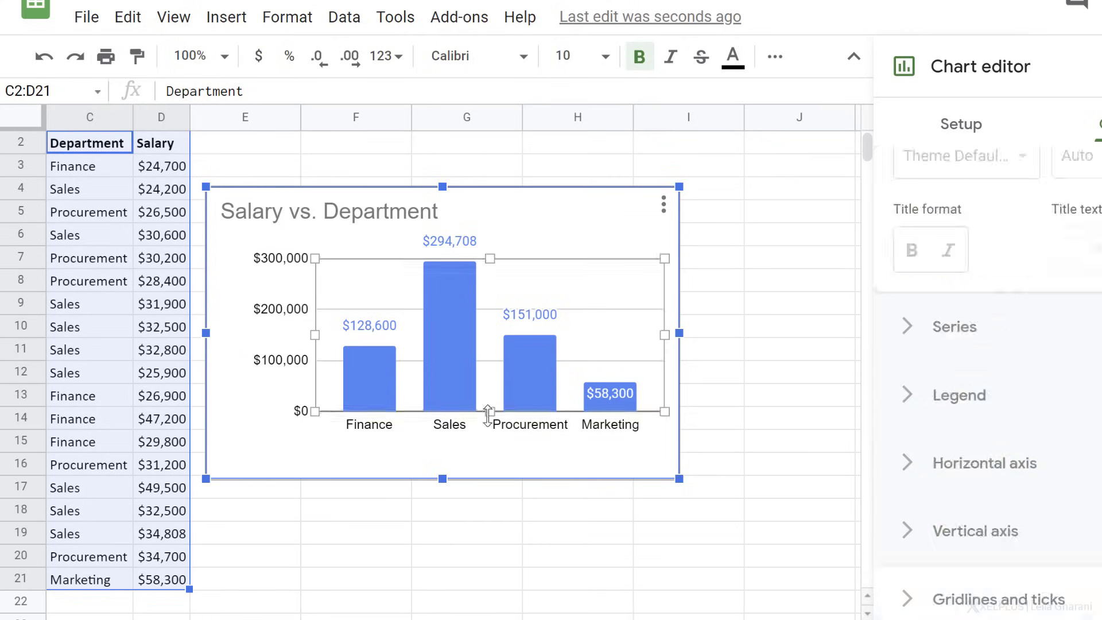
left_click_drag(488, 414, 488, 445)
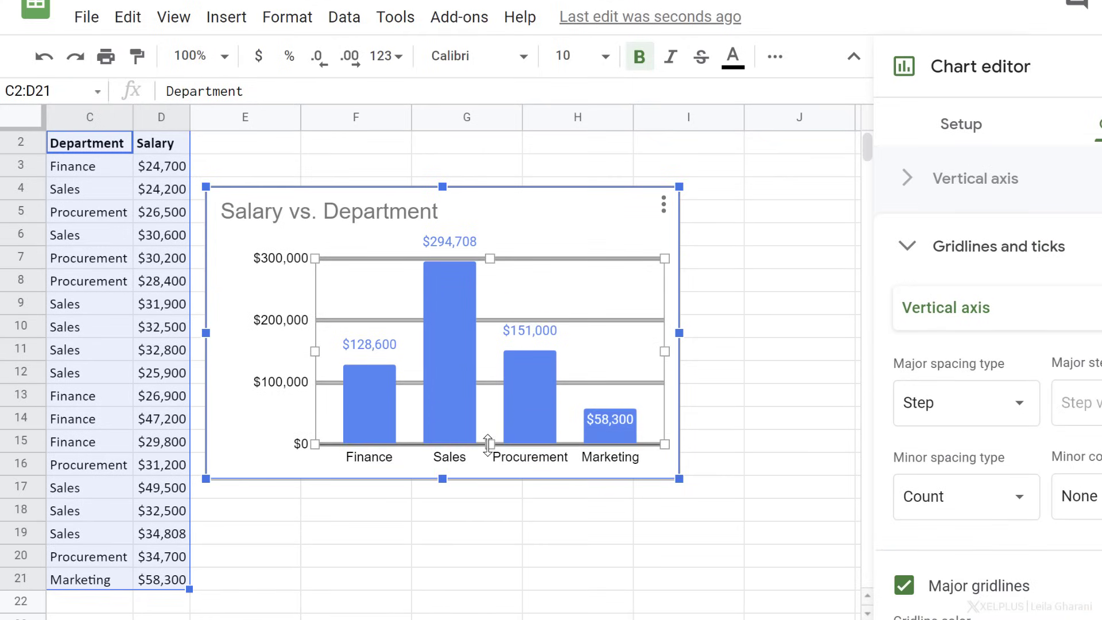
left_click(376, 536)
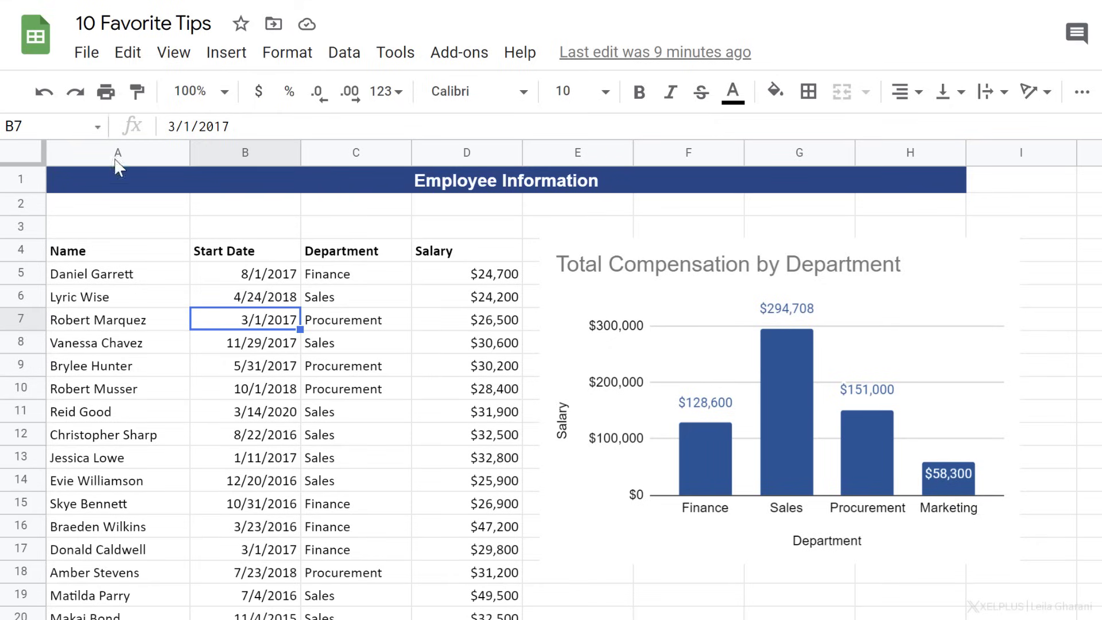
Step: Publish only the sheet named publish to the web as a web page
left_click(86, 54)
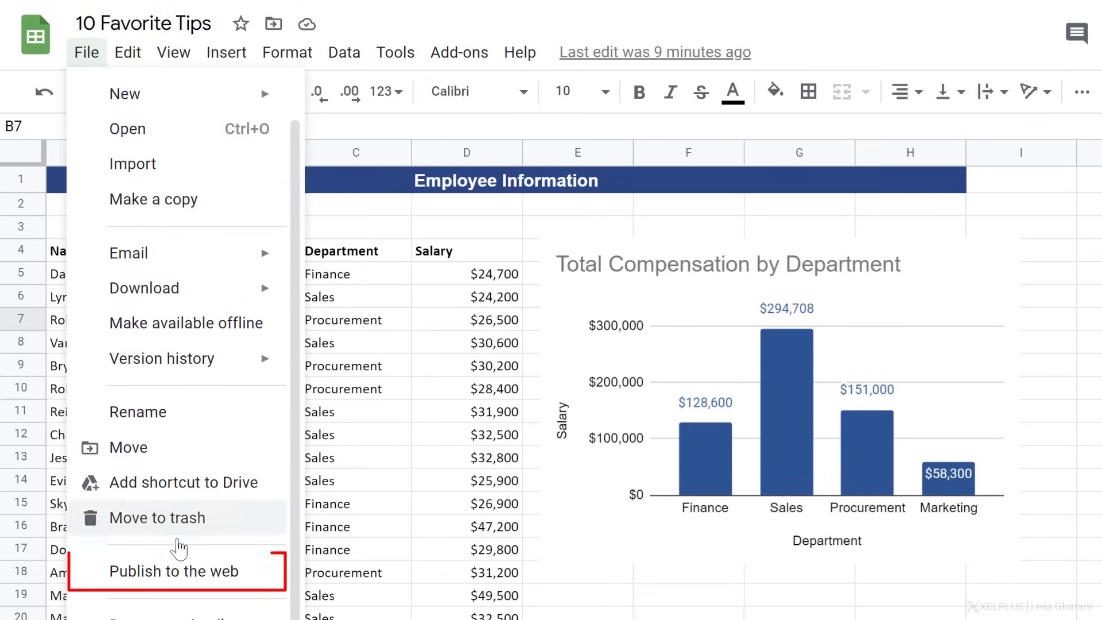
left_click(182, 578)
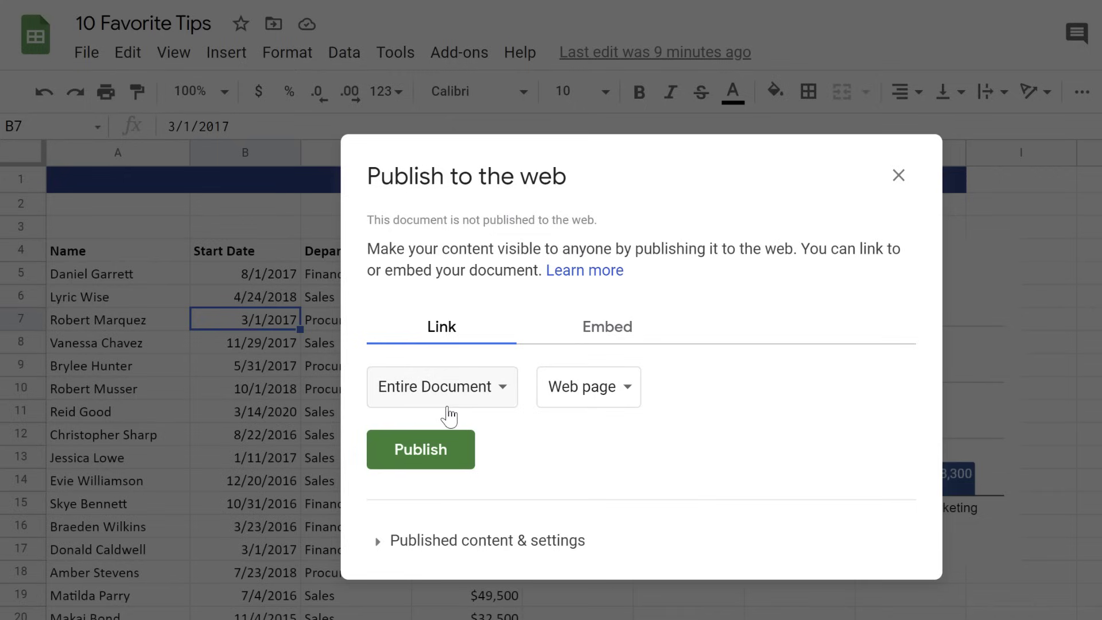
left_click(509, 399)
scroll(499, 444, "down", 3)
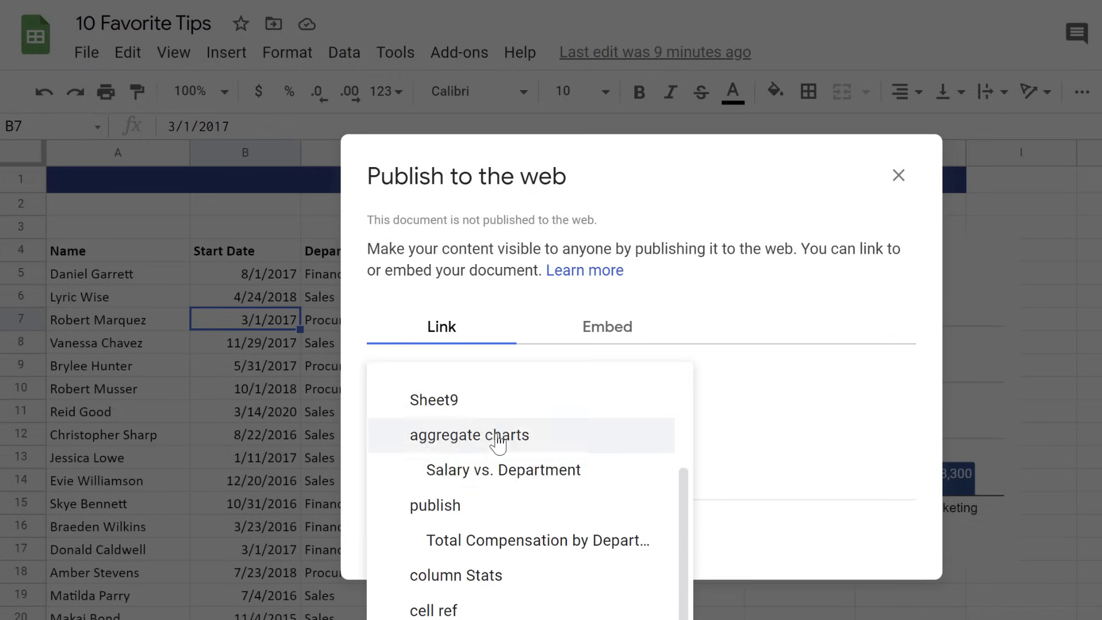
left_click(463, 494)
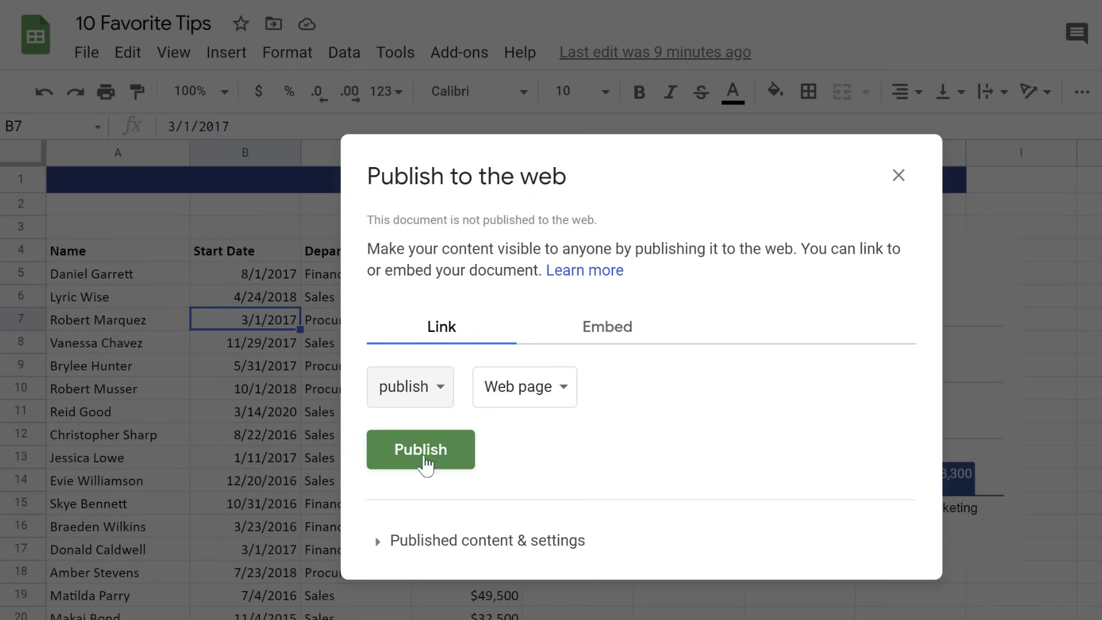
left_click(424, 465)
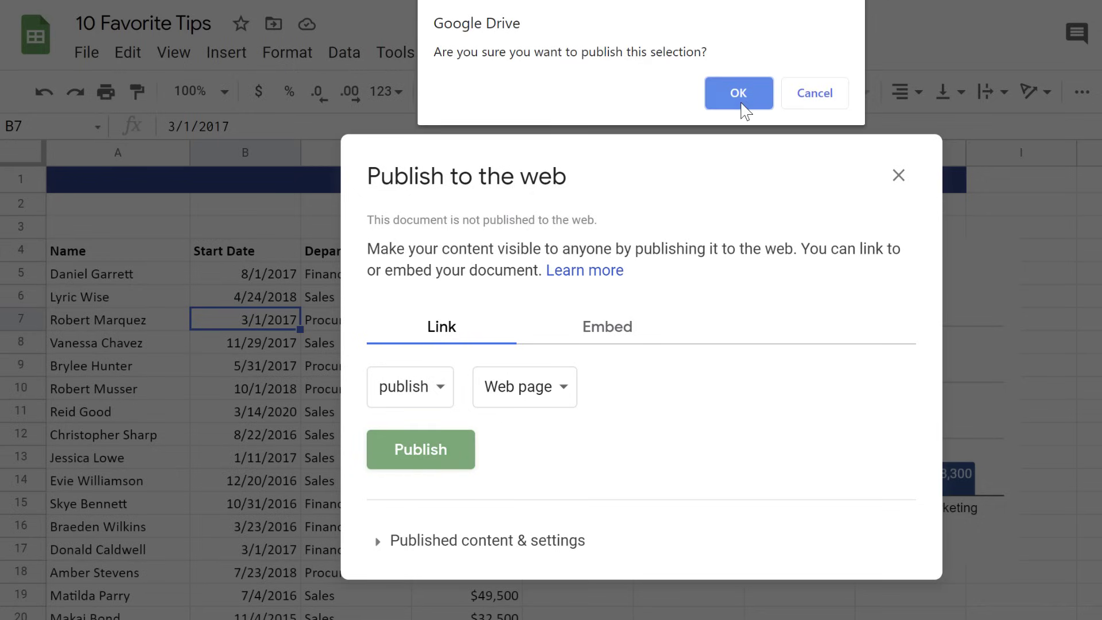
left_click(739, 96)
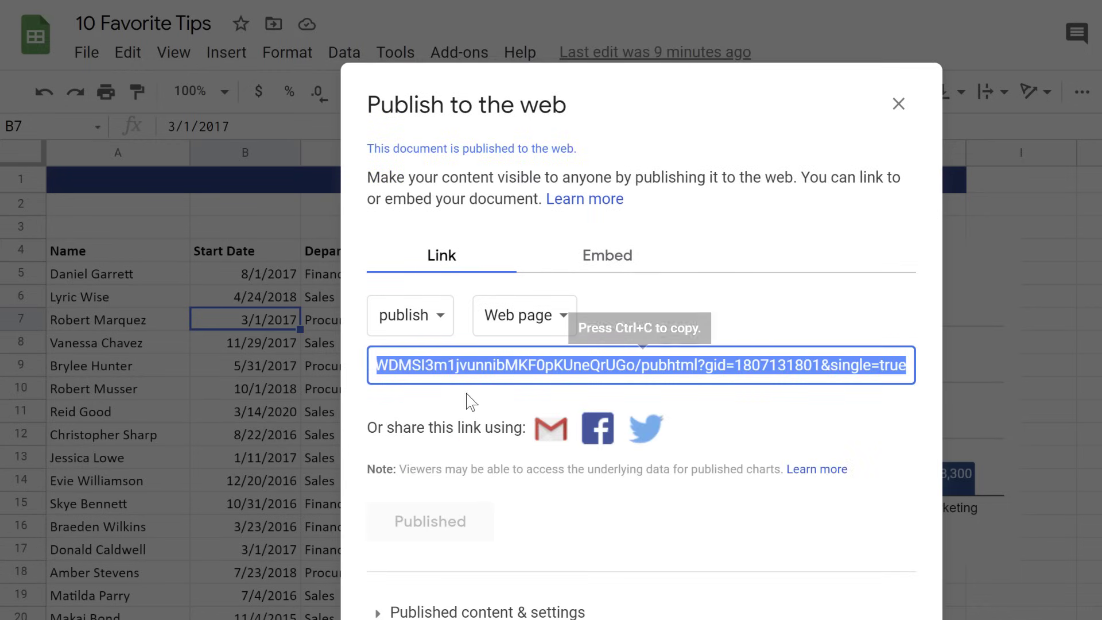
Step: Copy the published link, view the embed code, and close the publishing dialog
key("ctrl+c")
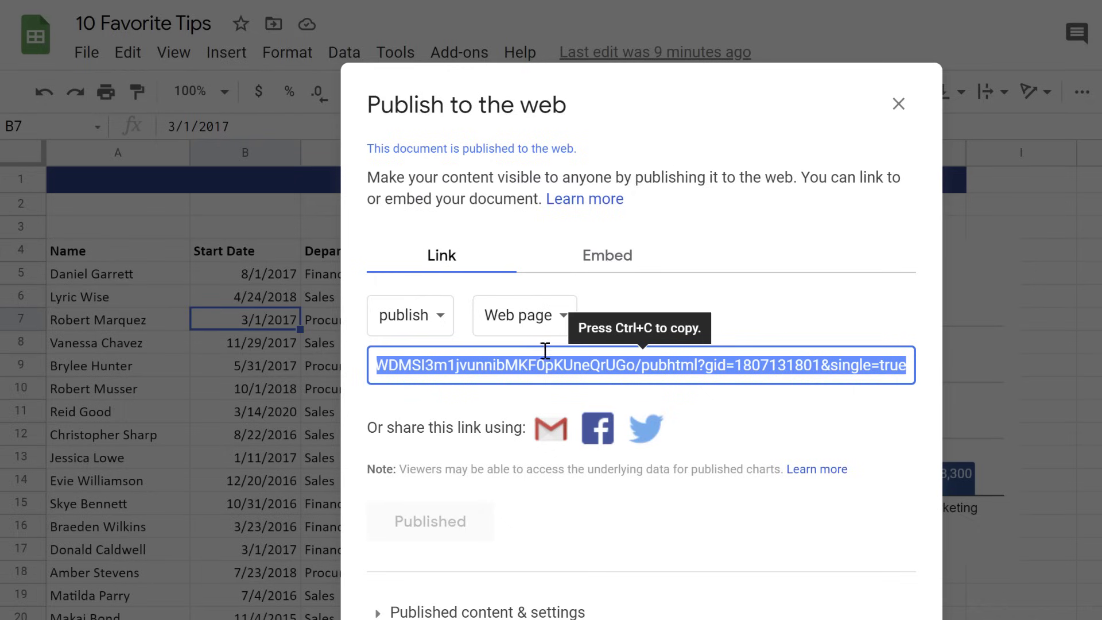
left_click(603, 264)
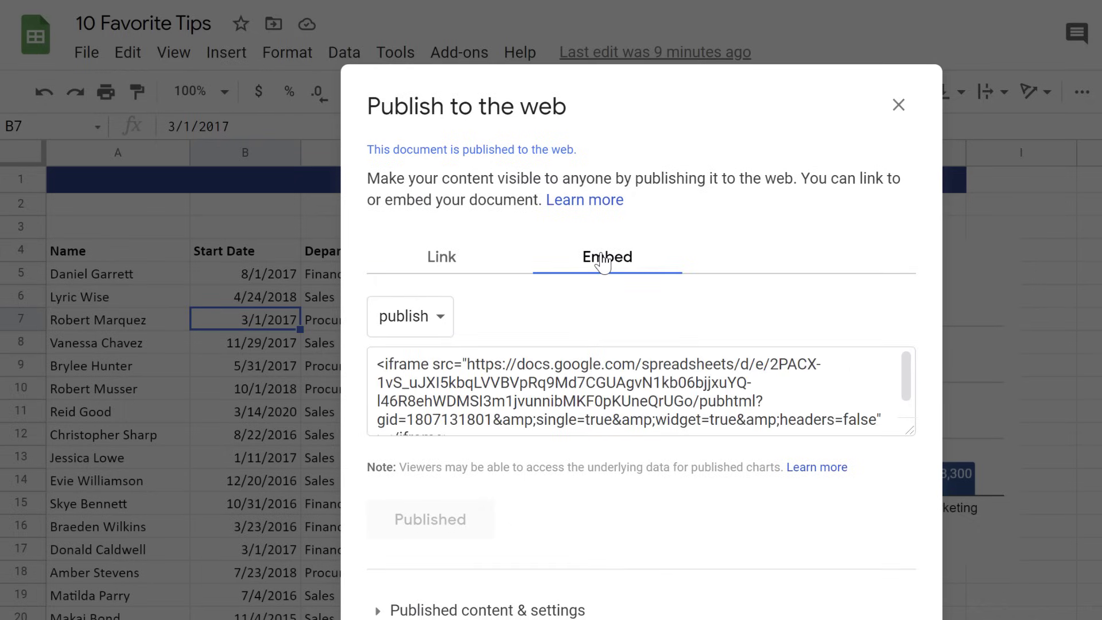
left_click(511, 376)
left_click(898, 105)
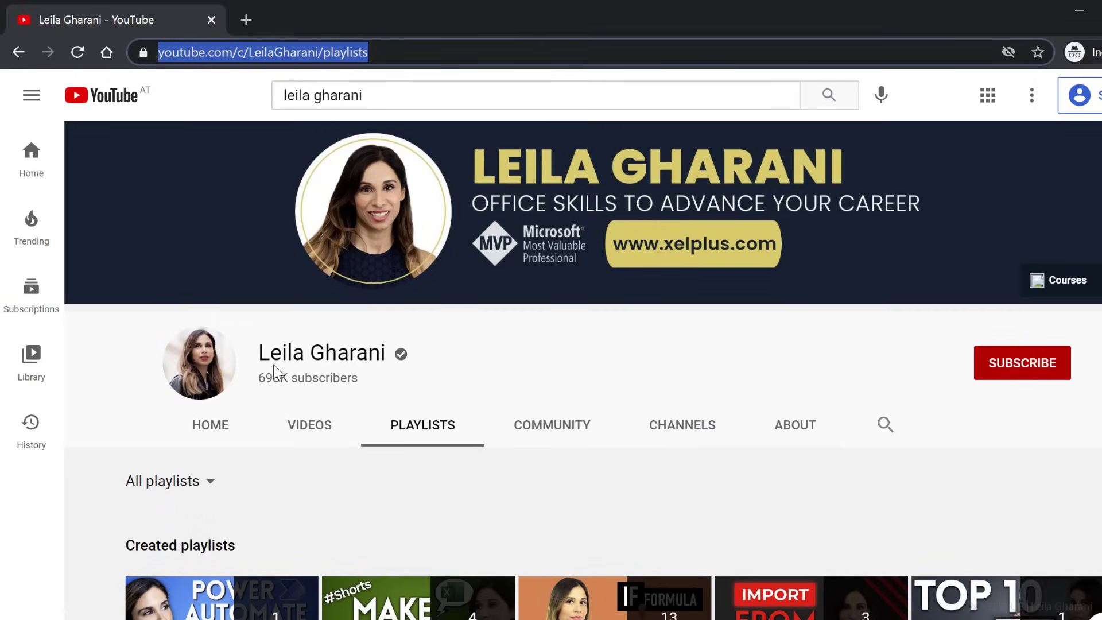
Step: Open the published link, change D5 to 2 in the editor, then reload the published page
key("ctrl+v")
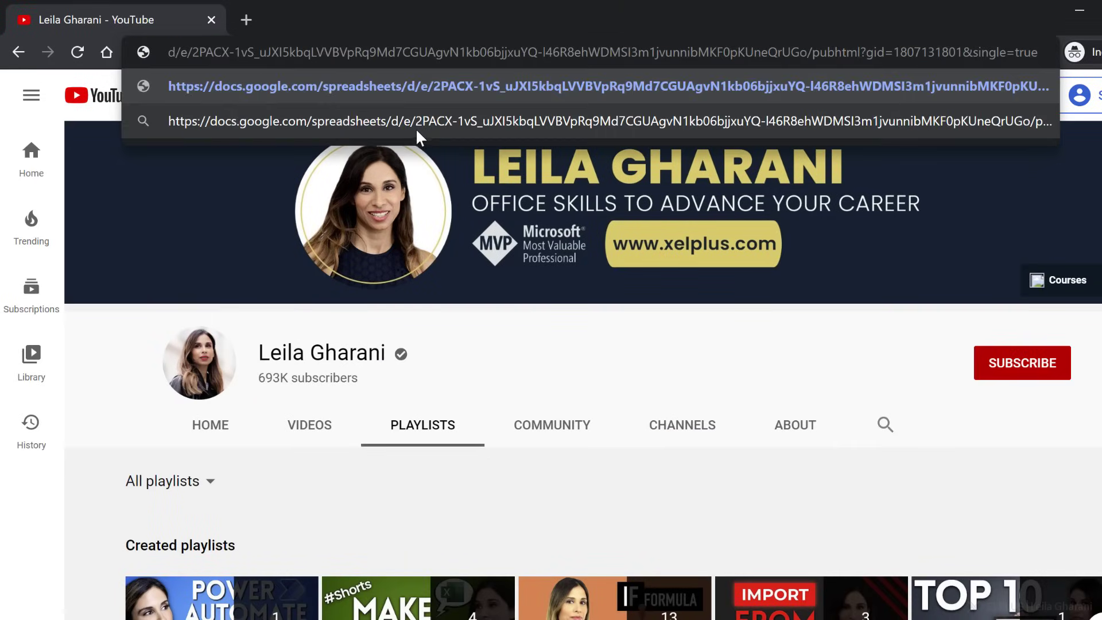
key("Return")
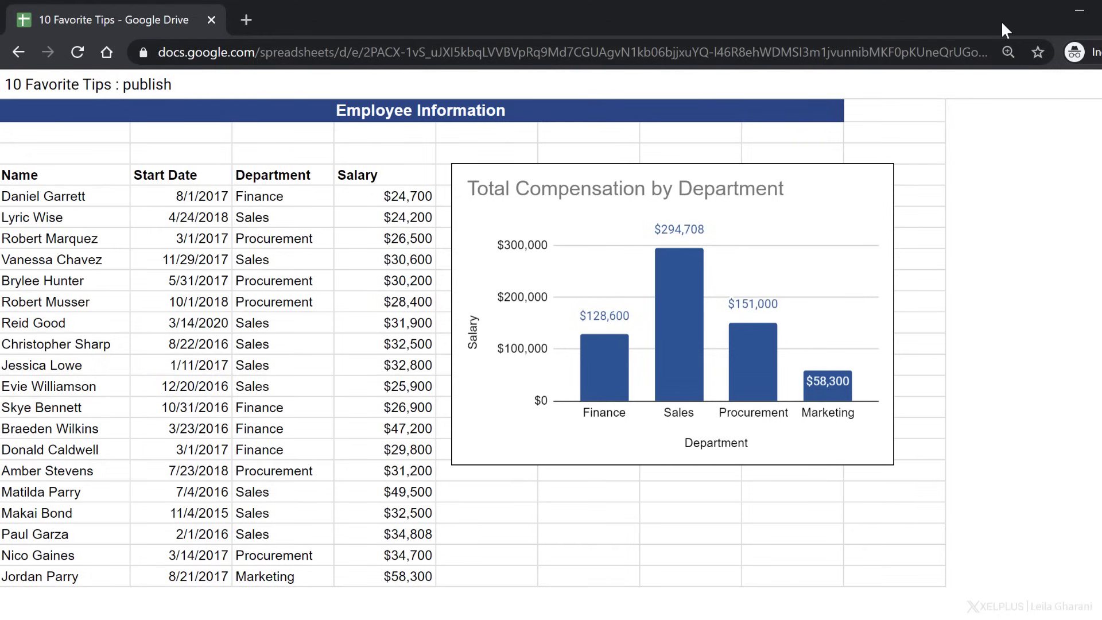
left_click(1079, 13)
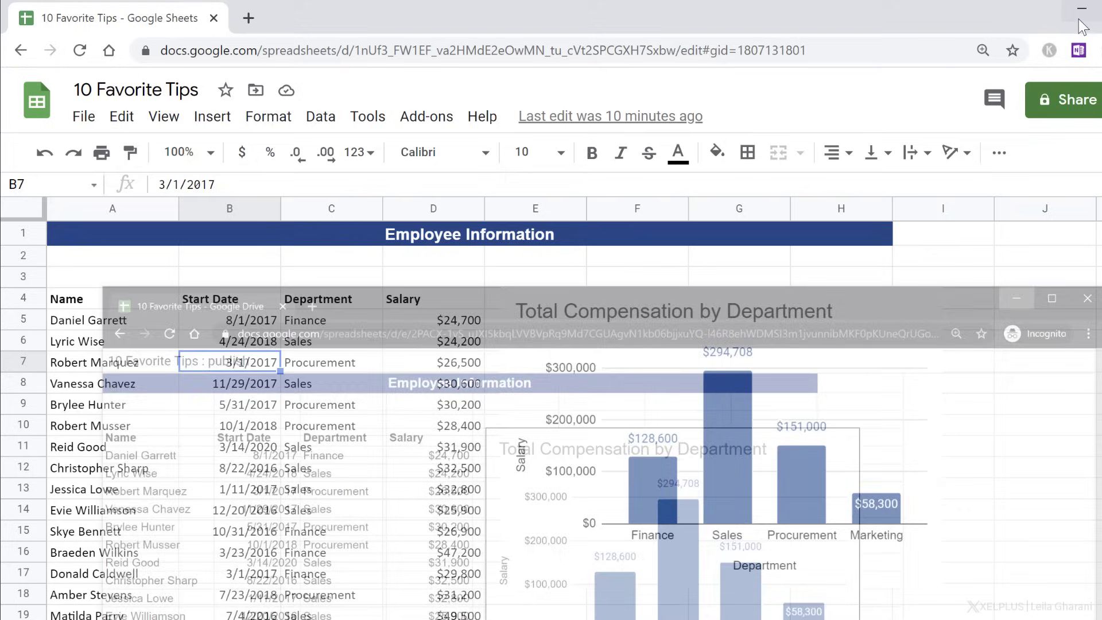
left_click(437, 304)
left_click(435, 319)
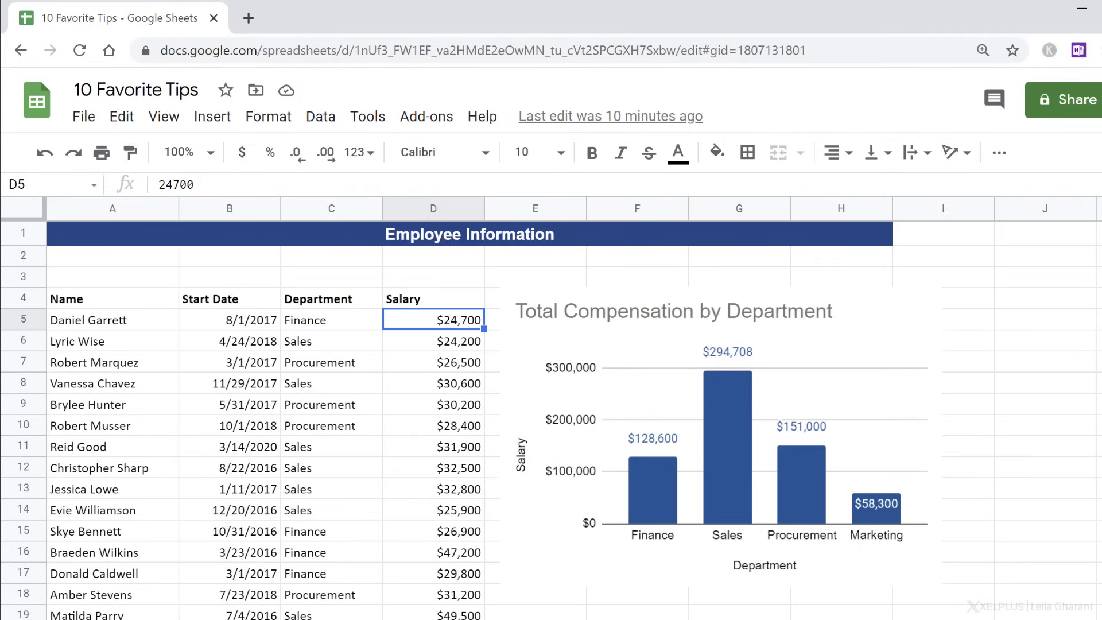
type("2")
key("Return")
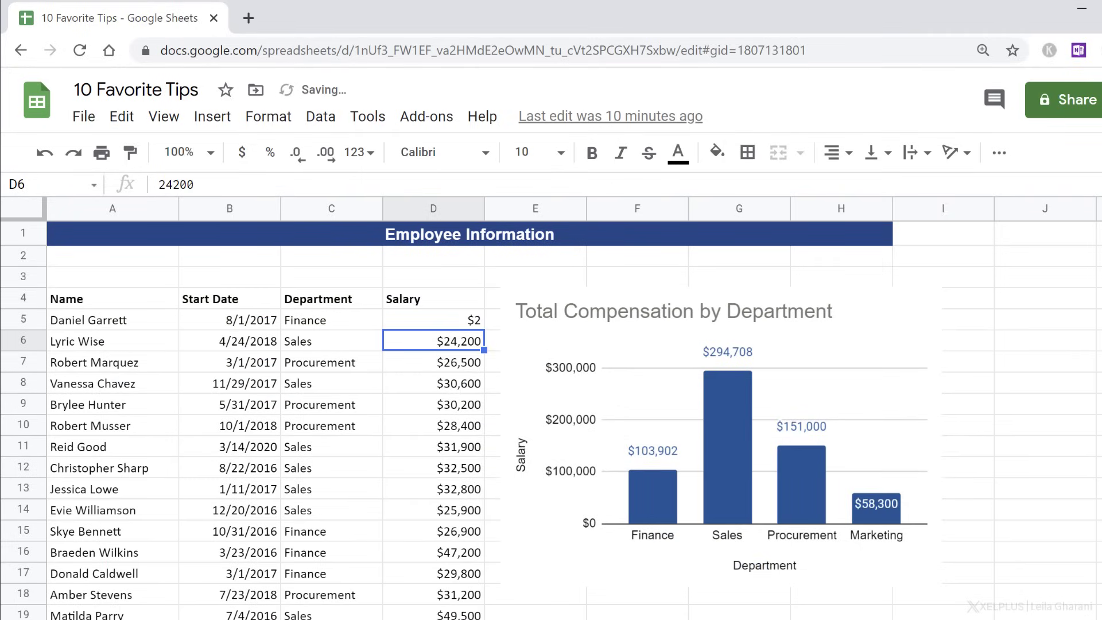
key("alt+Tab")
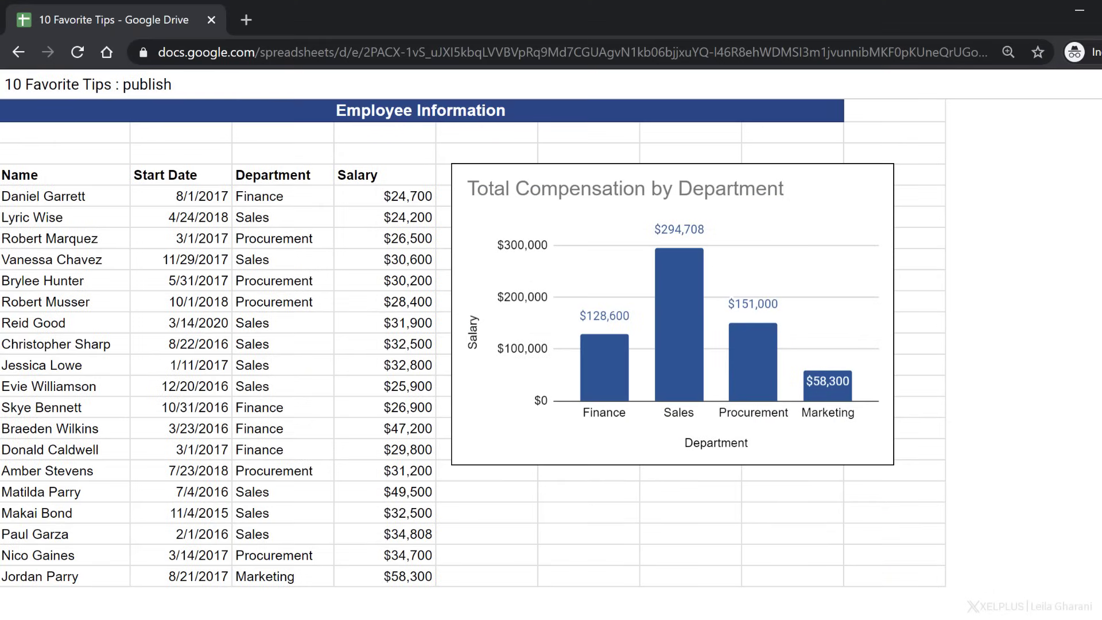
key("F5")
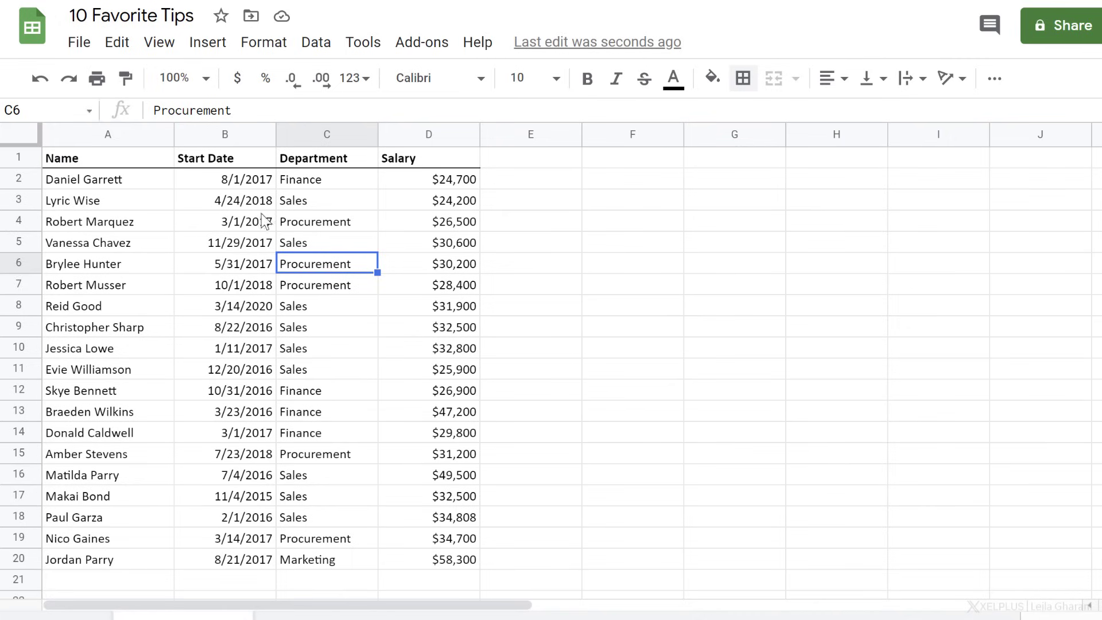
Step: View Column stats for Department: Sales 9, Procurement 5, Finance 4, Marketing 1, five unique values
left_click(316, 42)
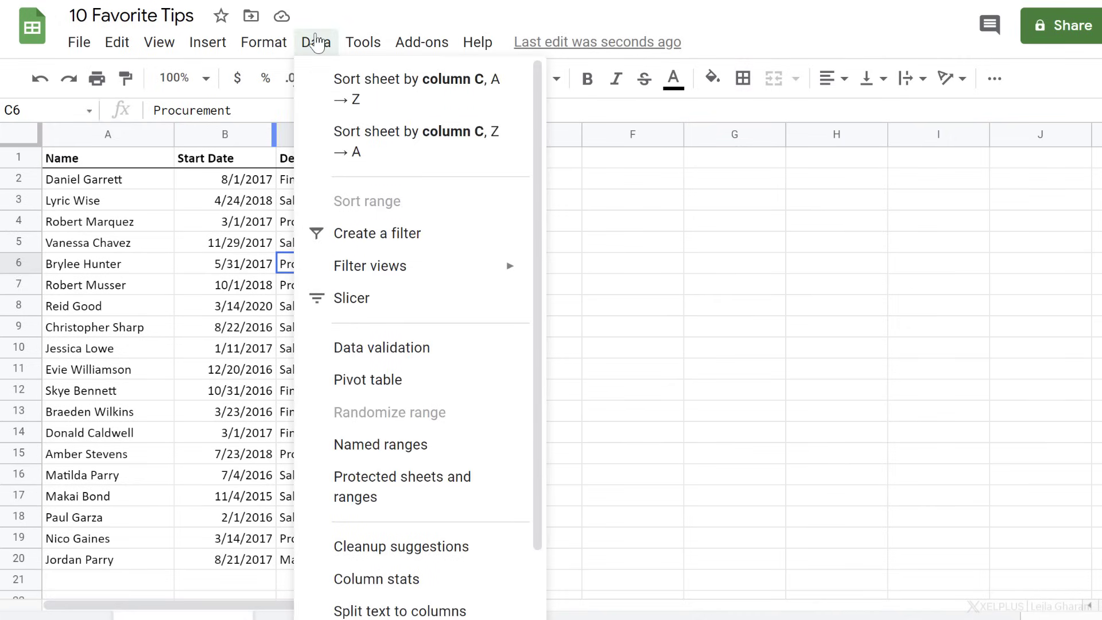
left_click(419, 521)
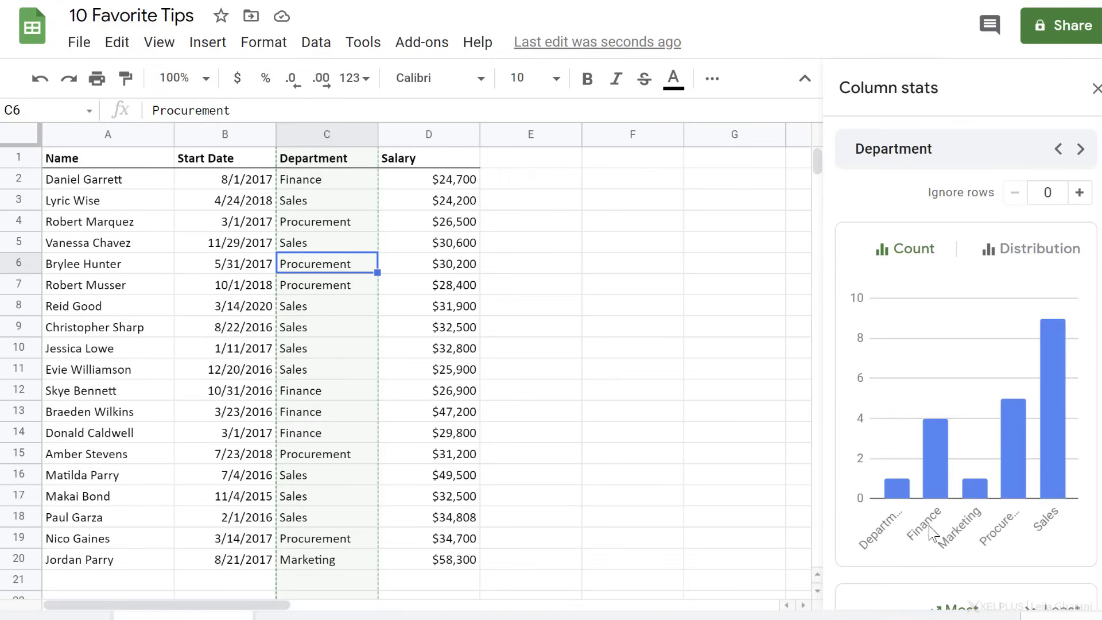
mouse_move(943, 484)
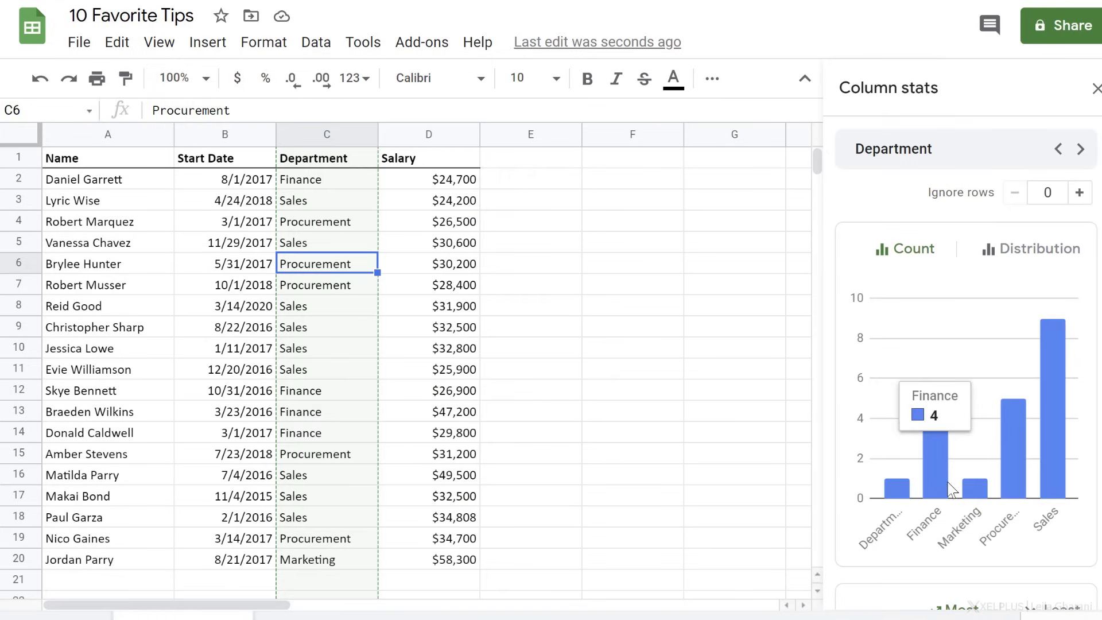
mouse_move(1054, 477)
scroll(1054, 477, "down", 8)
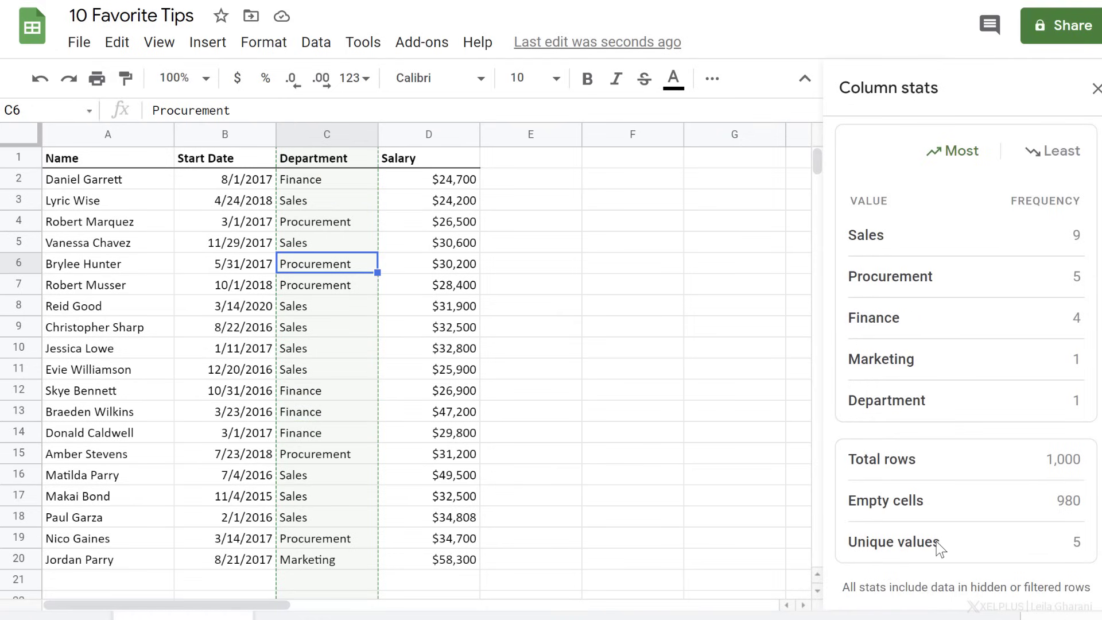
Step: View Salary column stats as a distribution histogram, down to sum $632,608 and max $58,300
left_click(443, 307)
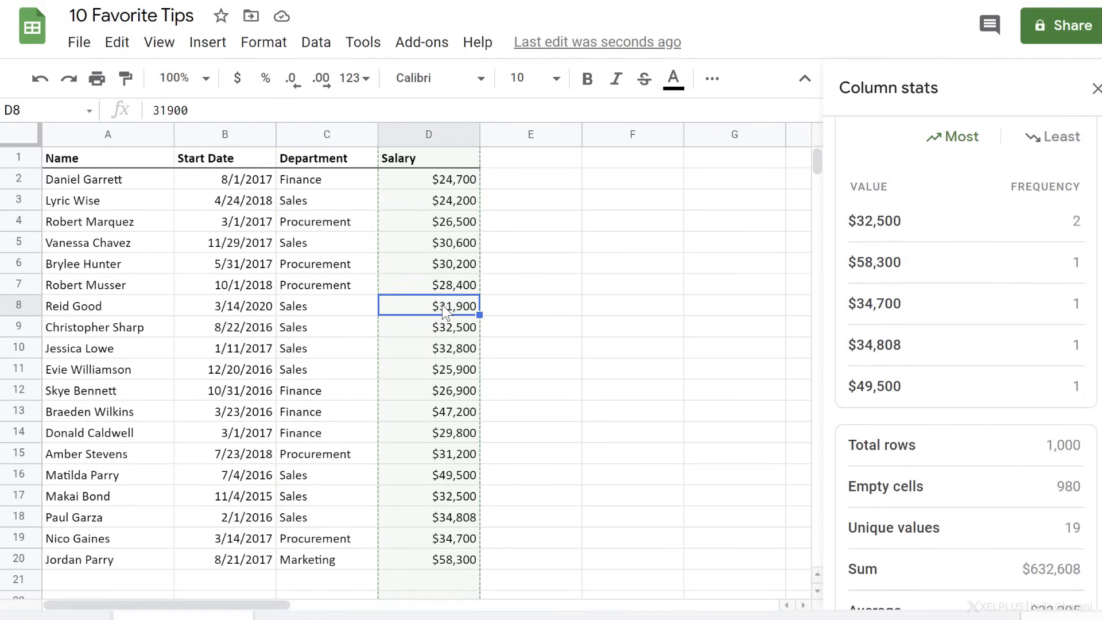
scroll(937, 365, "up", 8)
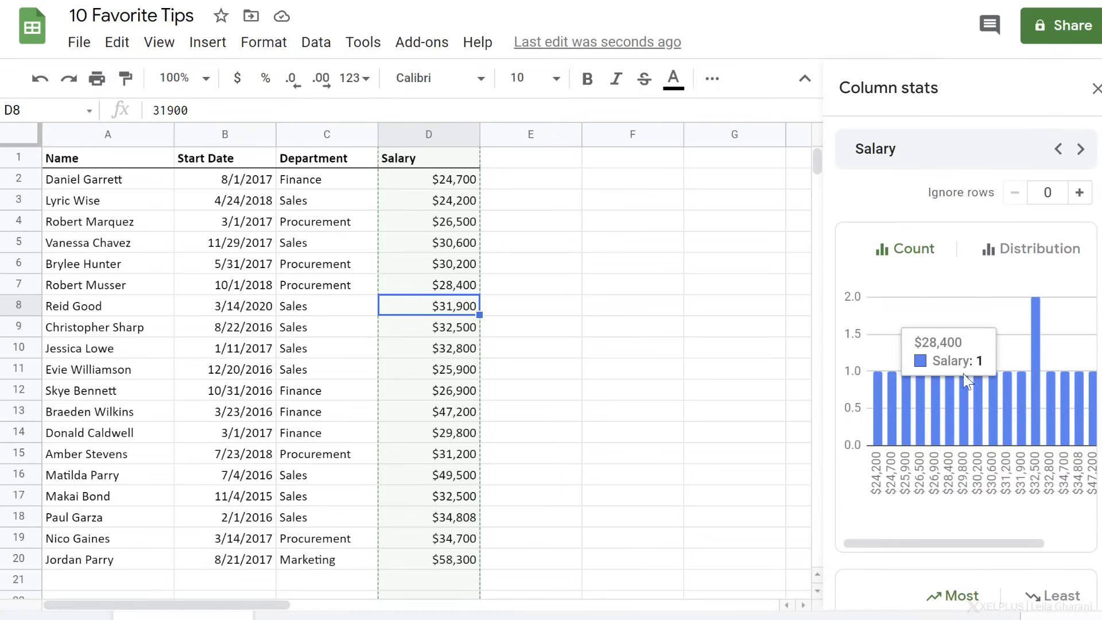
left_click(1030, 266)
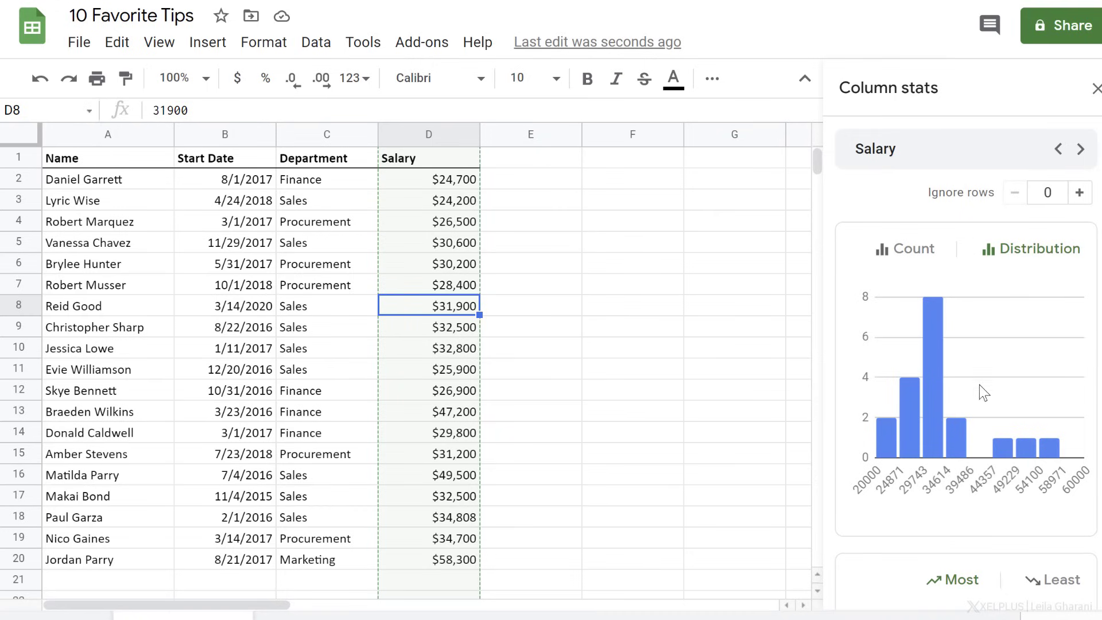
scroll(979, 385, "down", 10)
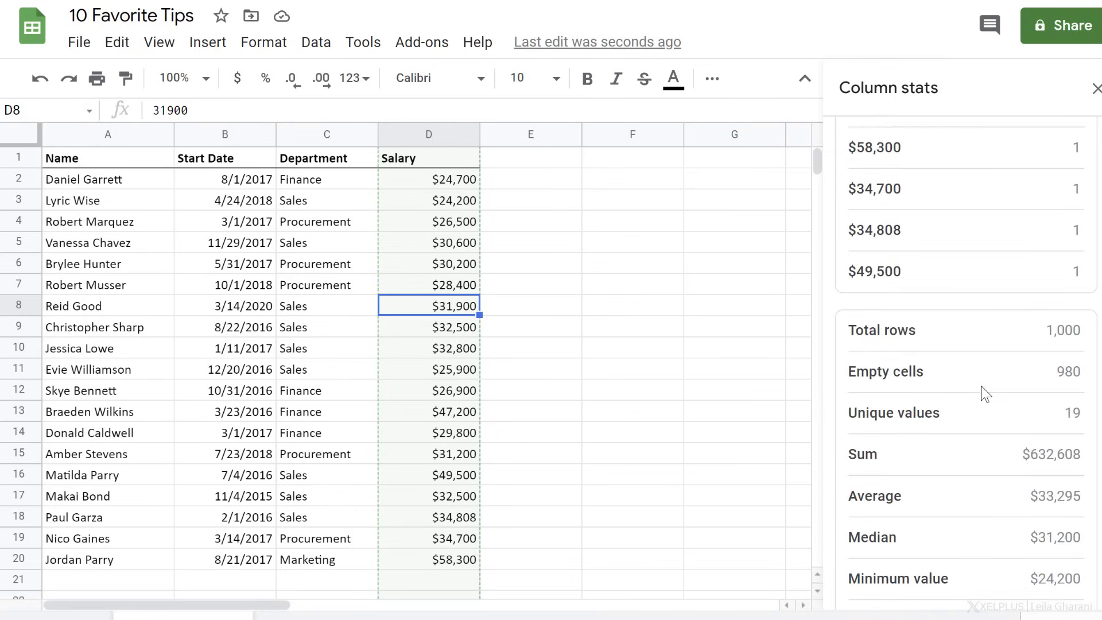
scroll(982, 387, "down", 2)
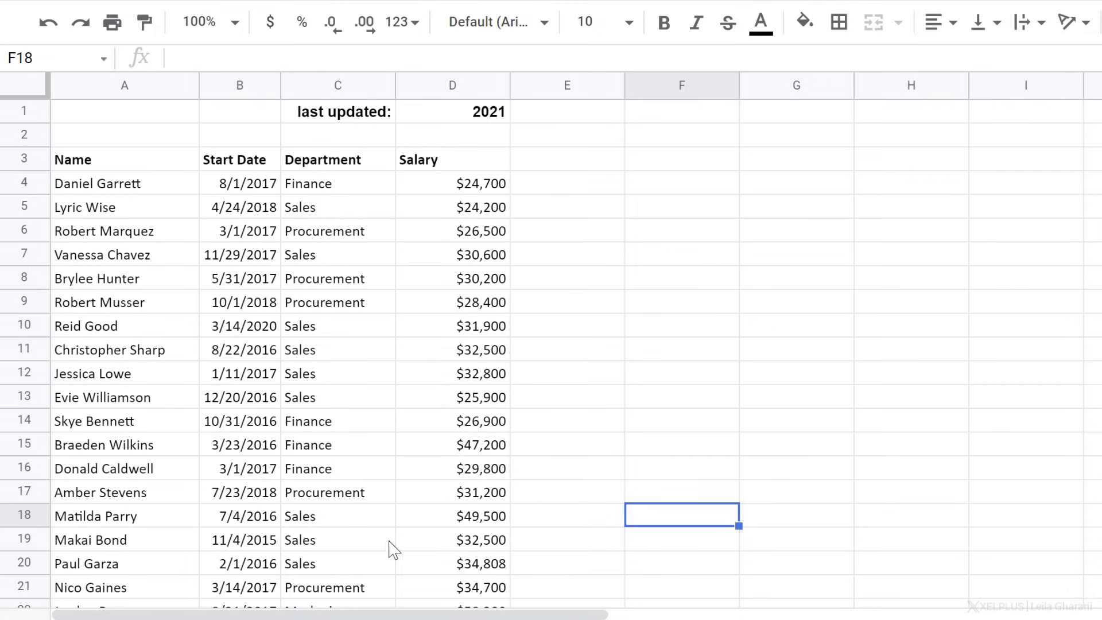
Step: Enter =sum(D4:D22) in F20 to total the salaries, giving $632,608
scroll(399, 549, "down", 4)
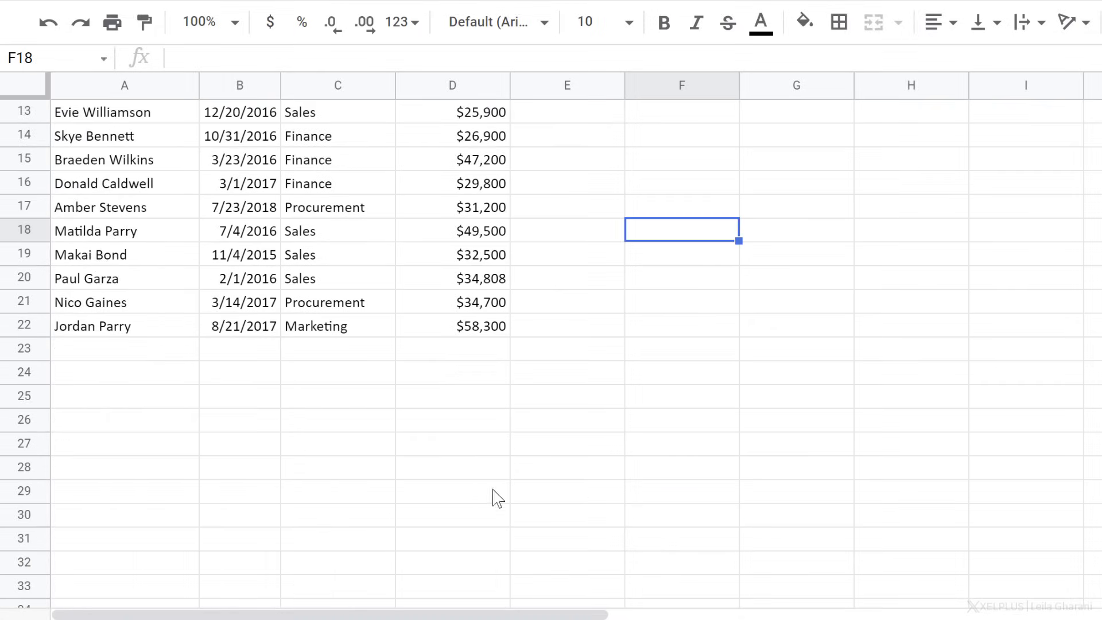
left_click(656, 289)
type("=sum(")
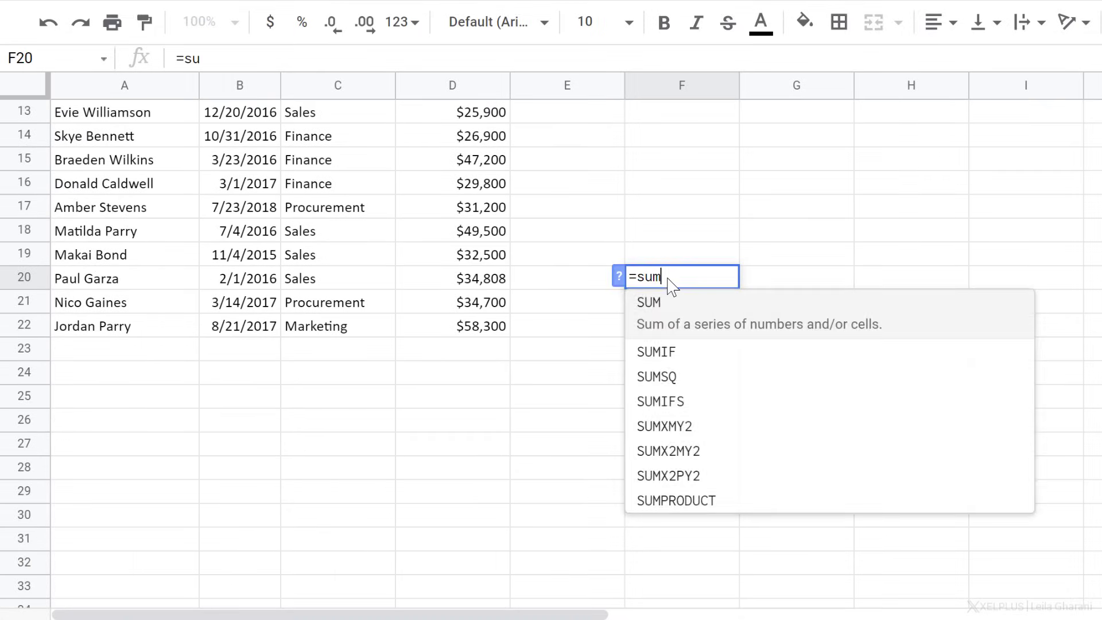
left_click(493, 325)
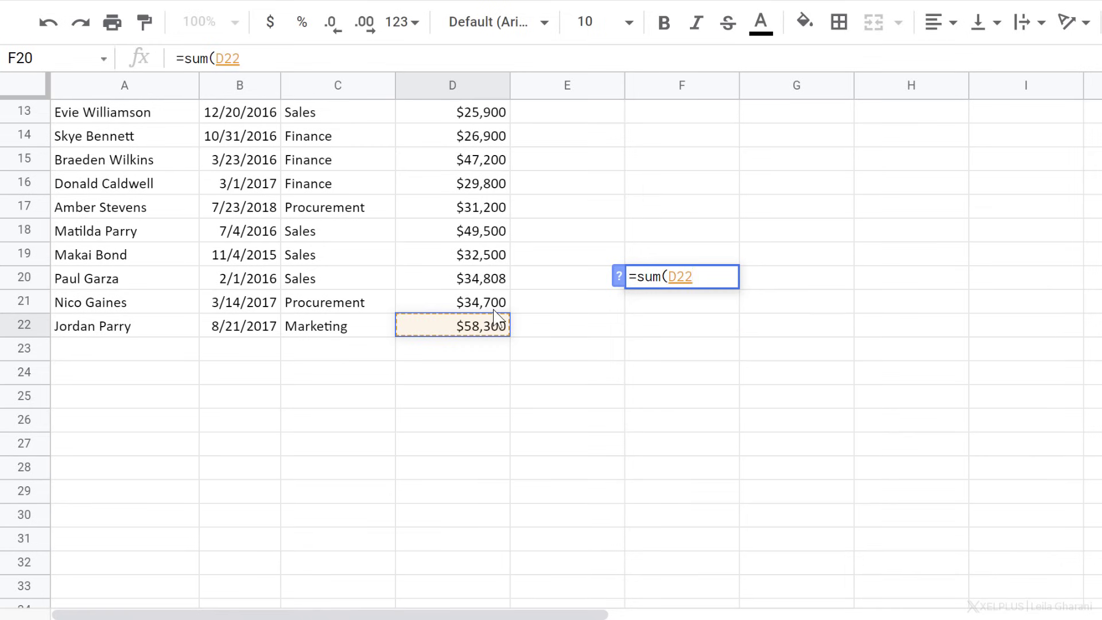
key("ctrl+shift+Up")
key("shift+Down")
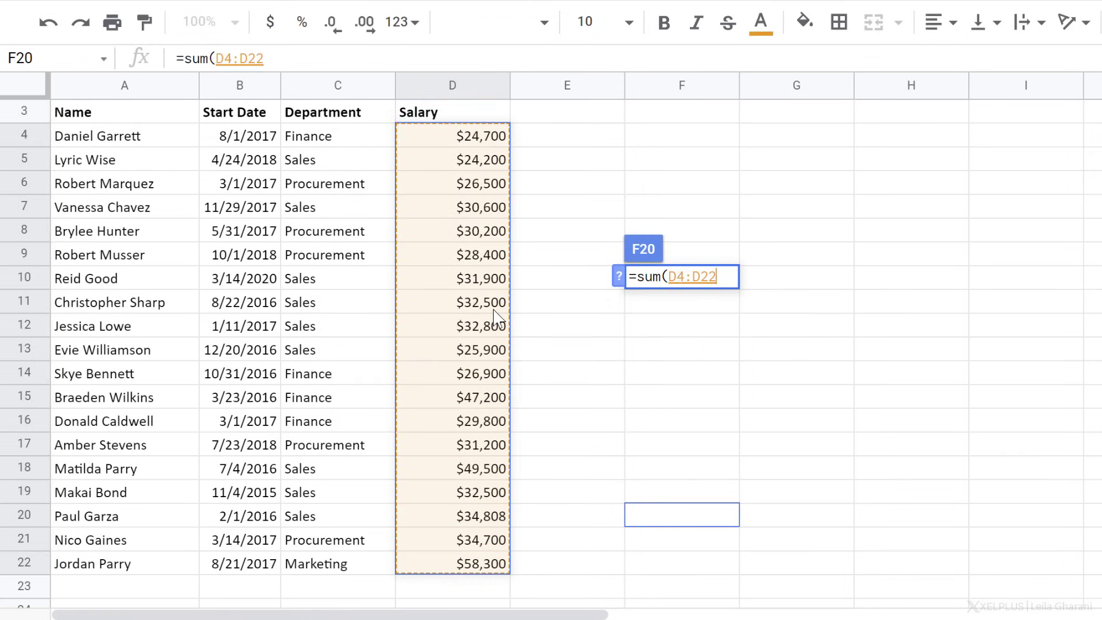
type(")")
key("Return")
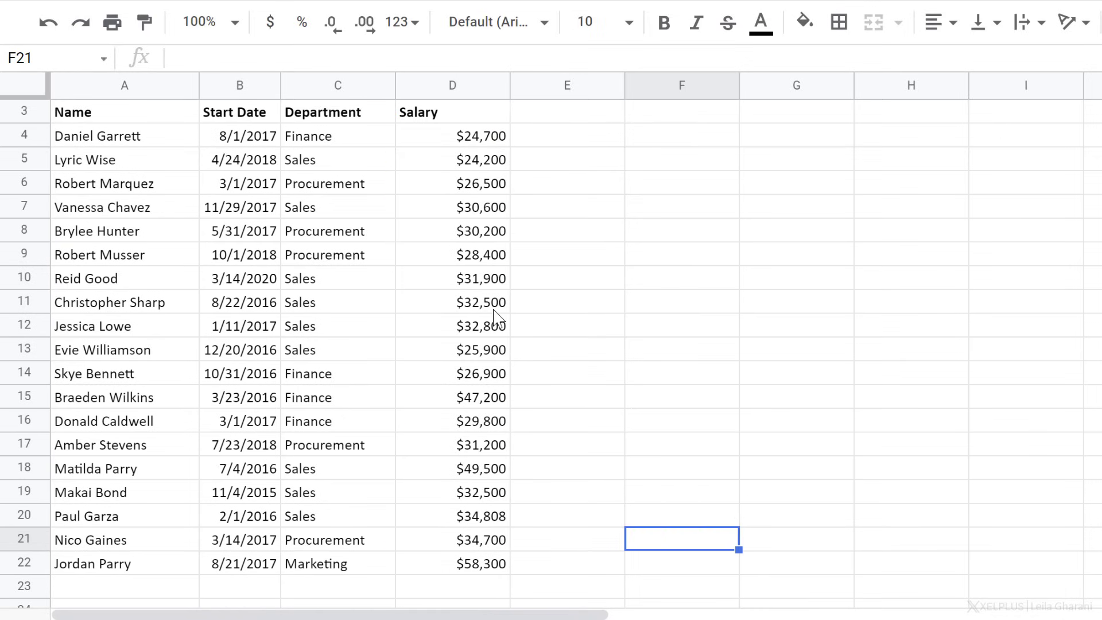
Step: Reopen the F20 formula to check it and confirm it unchanged
left_click(674, 520)
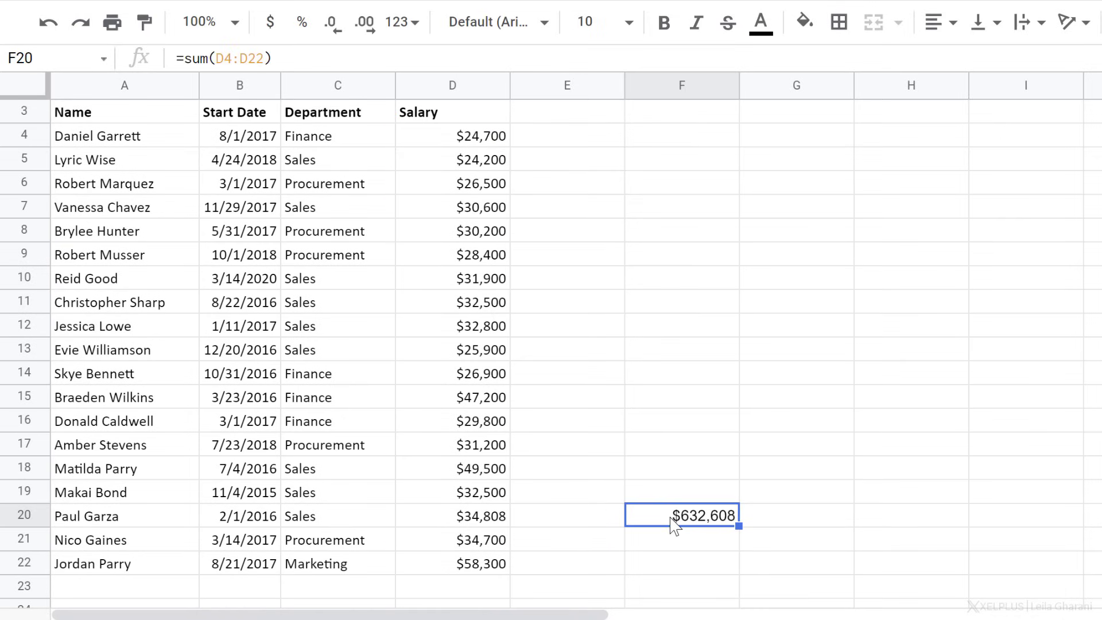
left_click(290, 61)
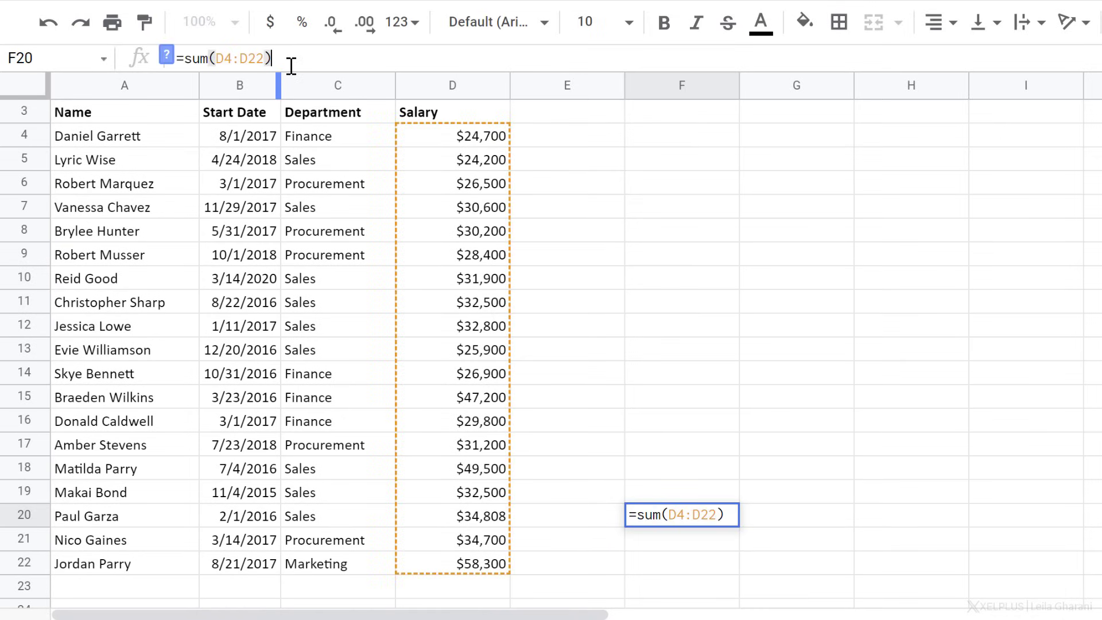
key("Return")
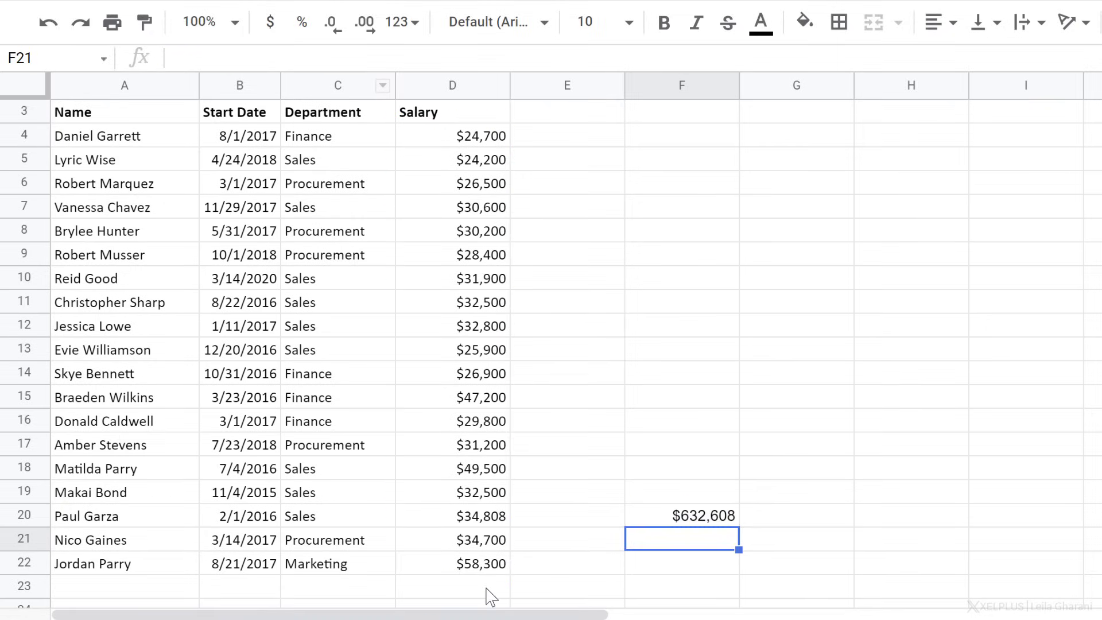
Step: Add a $60,000 salary in D23 below the list
left_click(488, 585)
scroll(487, 569, "down", 2)
type("60000")
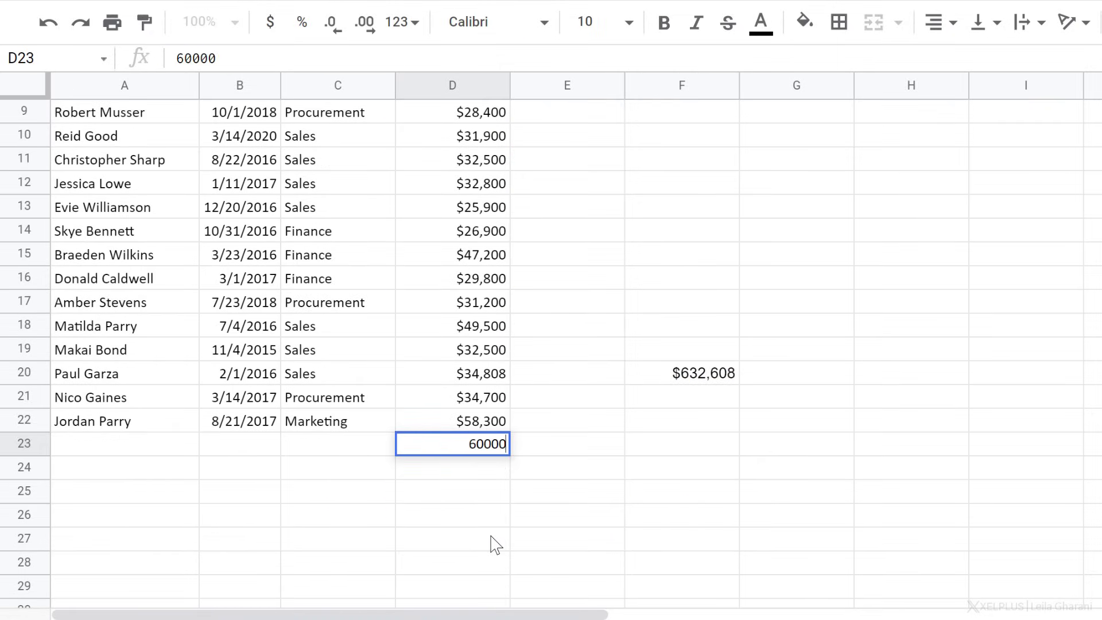
key("Return")
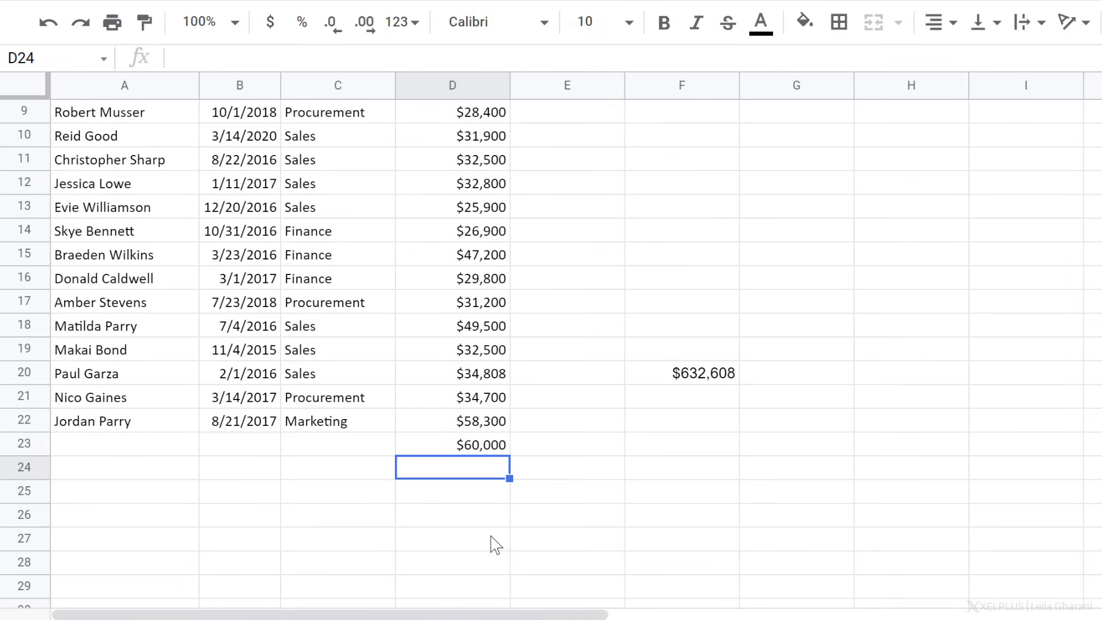
Step: Change the F20 total to =sum(D4:D) so it covers all of column D
left_click(639, 381)
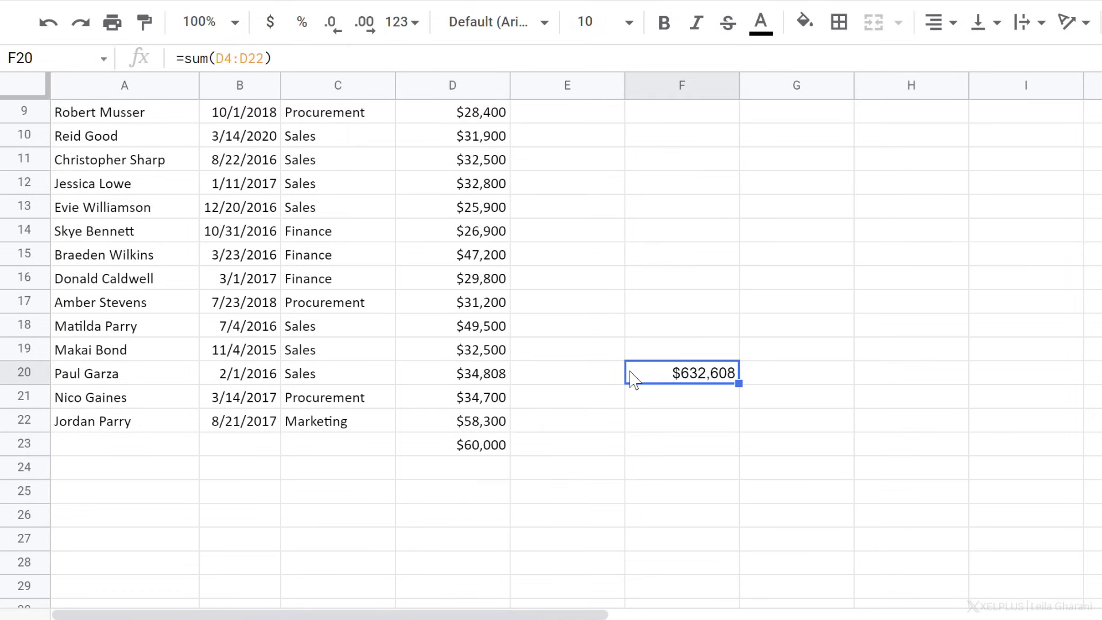
left_click(267, 61)
key("BackSpace")
key("BackSpace")
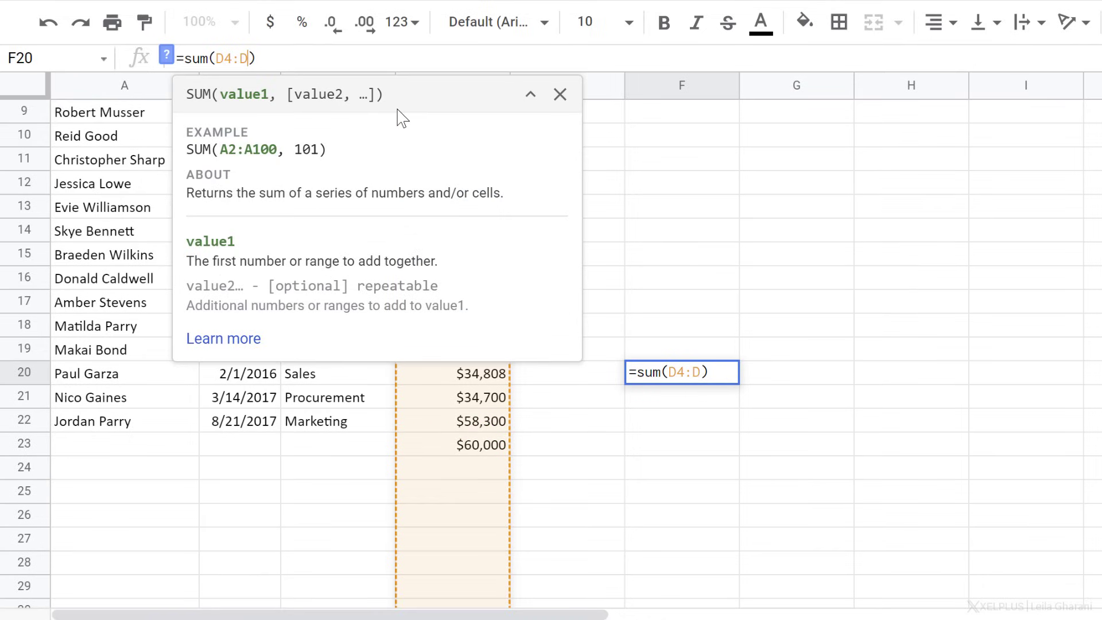
key("Return")
key("Up")
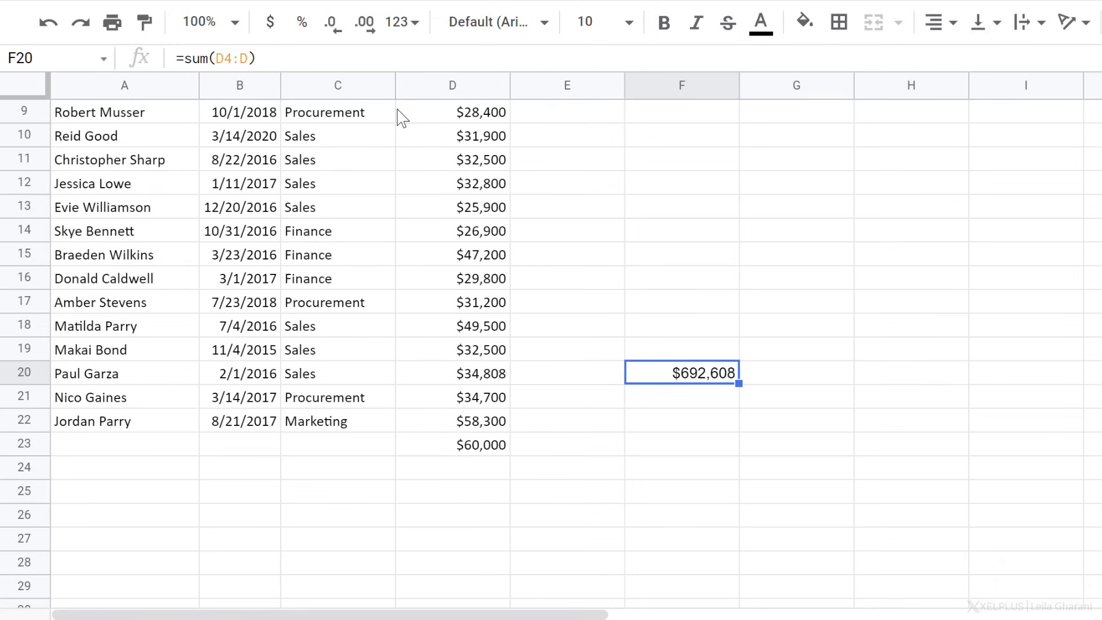
Step: Add another $60,000 salary in D24 and check F20 now totals $752,608
left_click(459, 479)
type("60000")
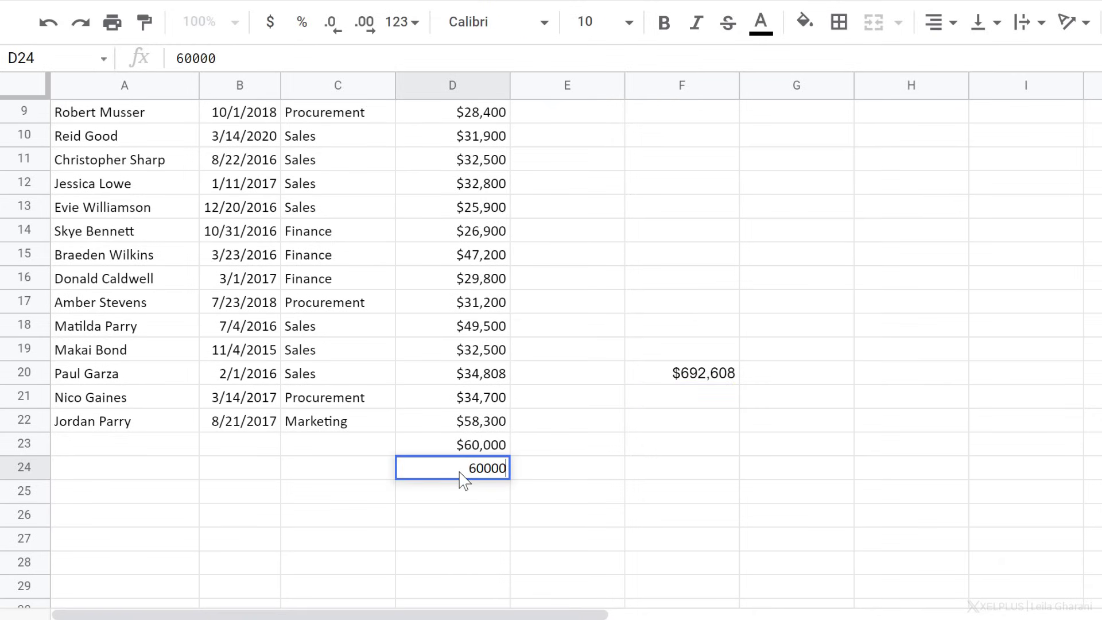
key("Return")
key("Up")
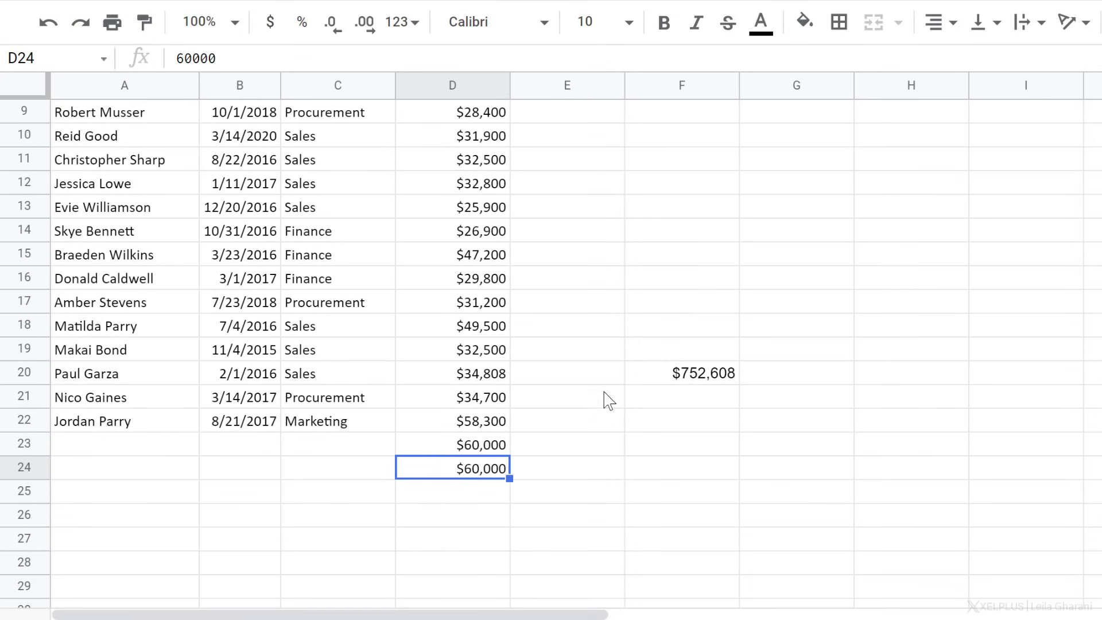
left_click(628, 374)
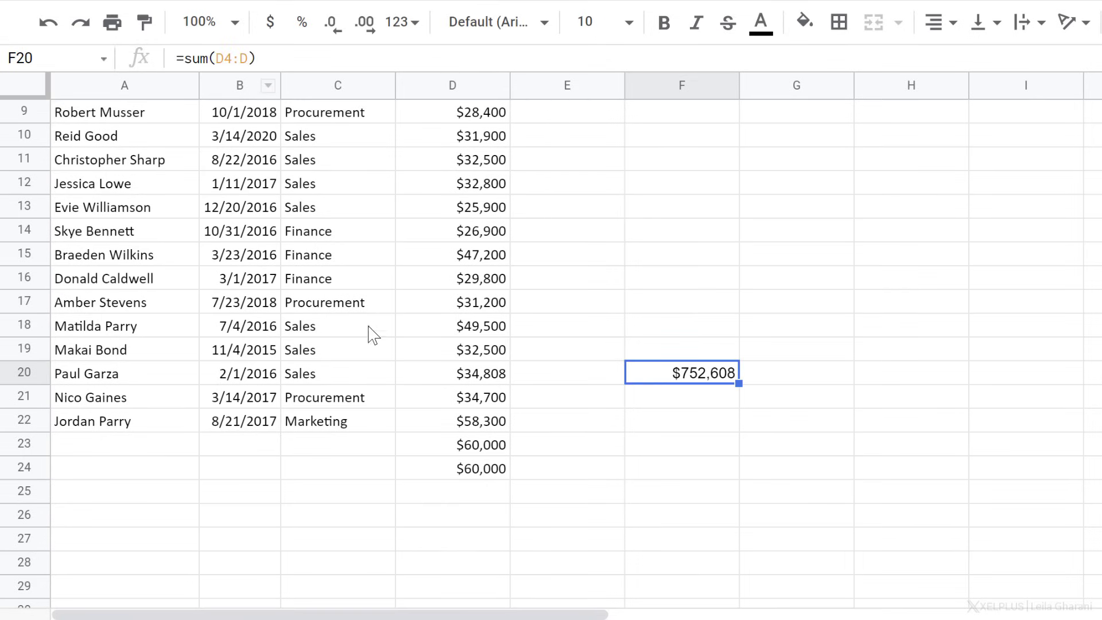
scroll(369, 332, "up", 3)
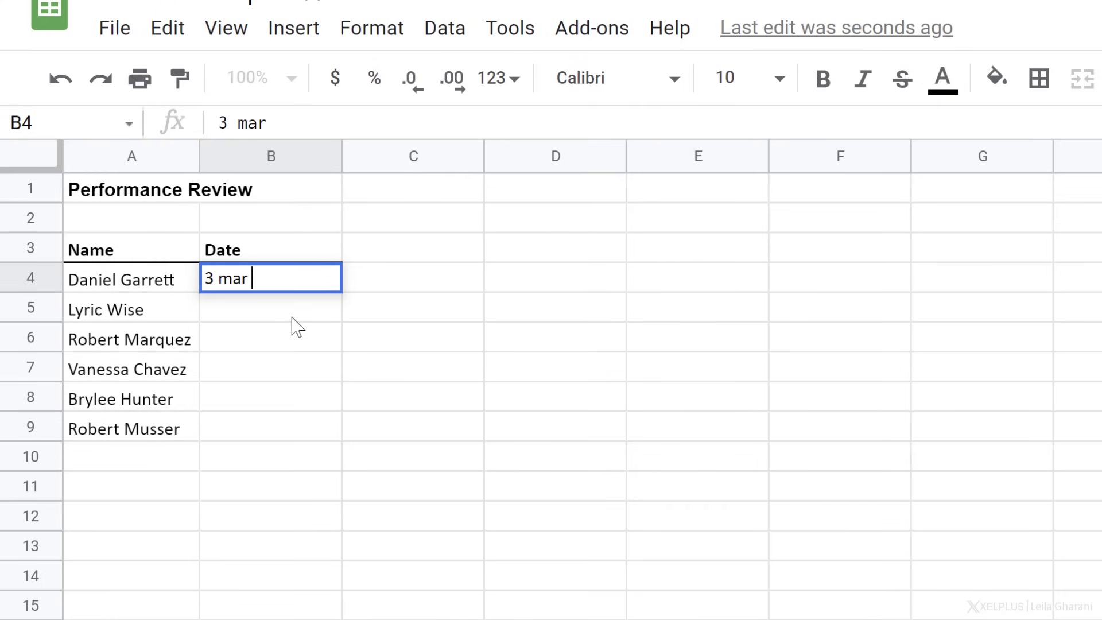
Step: Set B4's review date to 10 Mar 2021 using the date picker
key("Return")
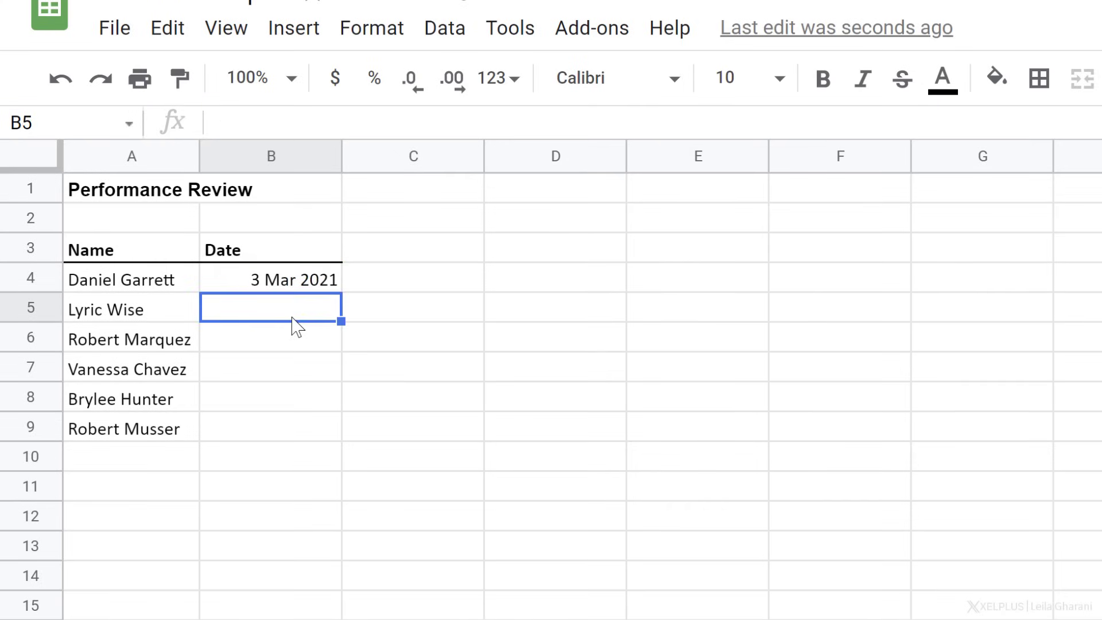
double_click(285, 279)
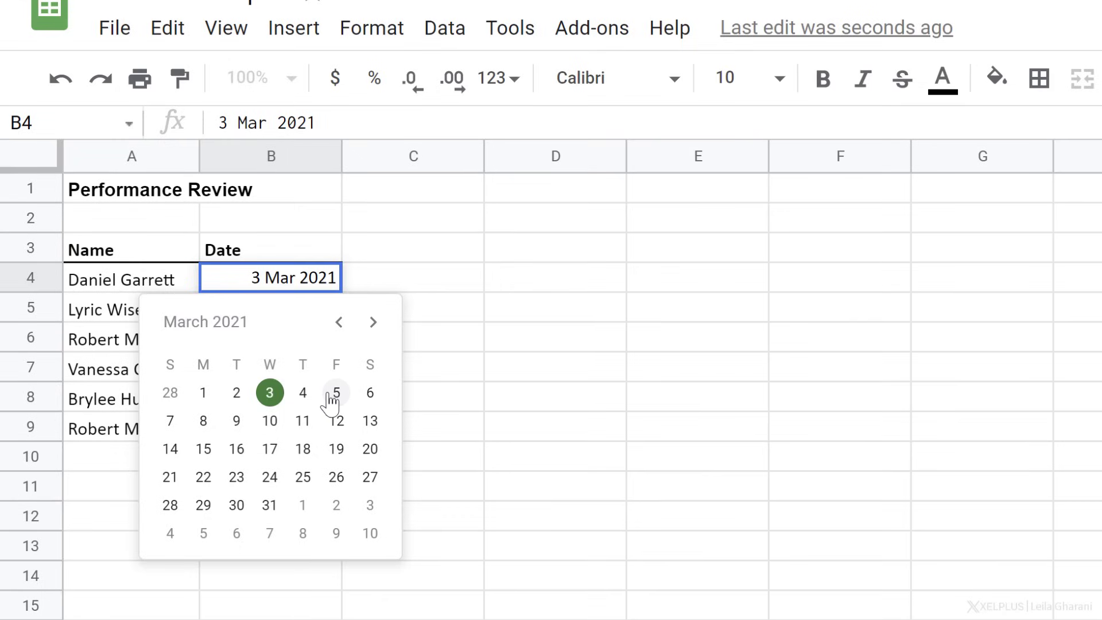
left_click(270, 421)
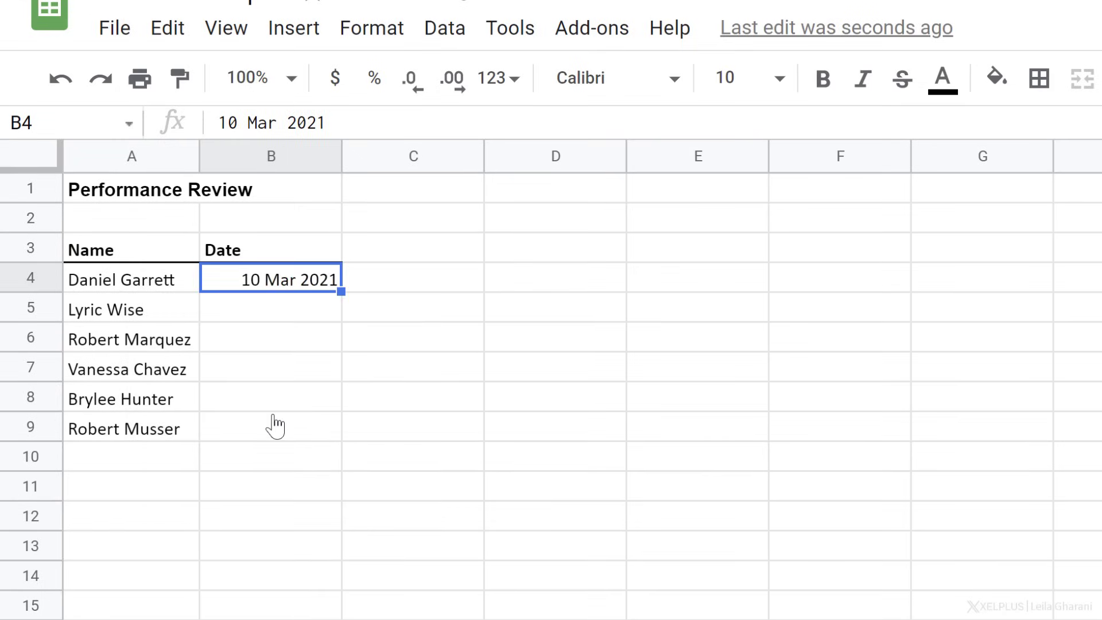
Step: Select the empty date cells B5 through B9
left_click(264, 313)
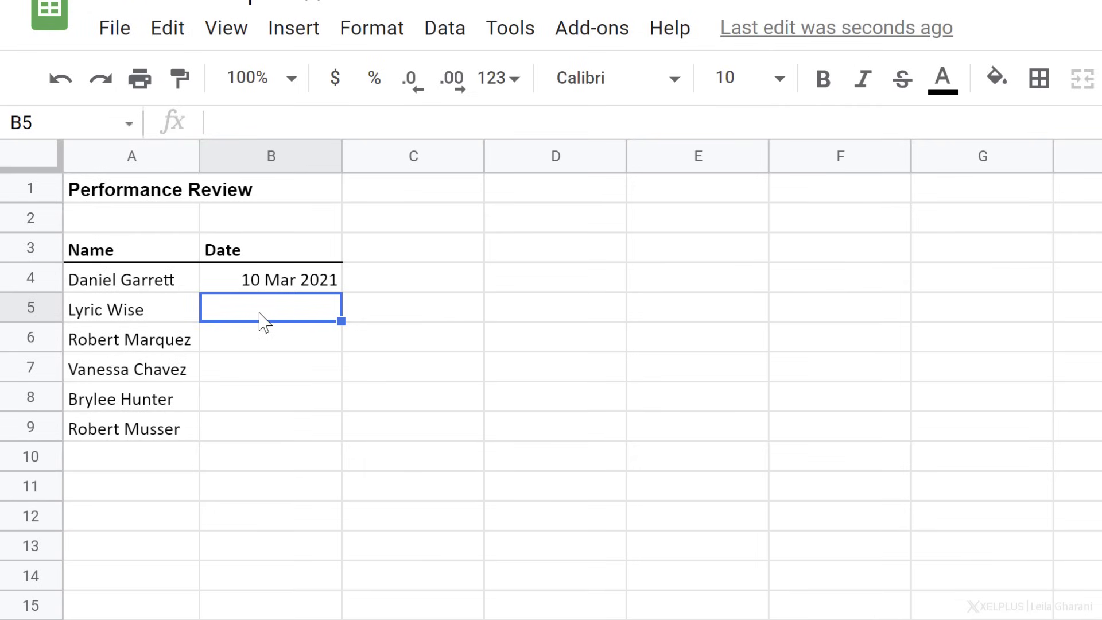
double_click(256, 314)
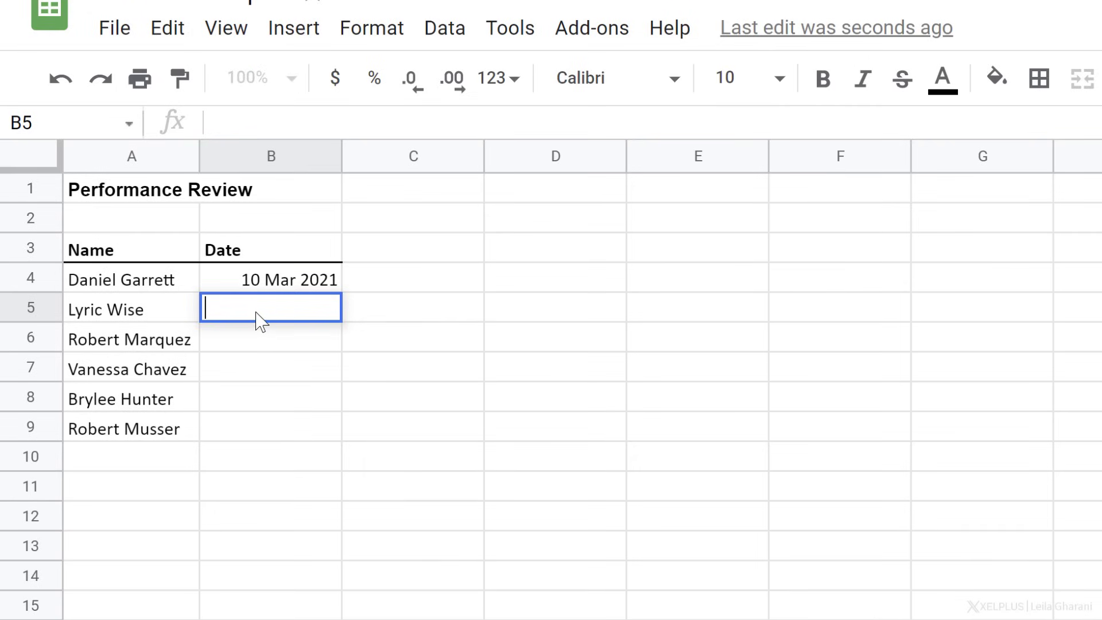
key("Return")
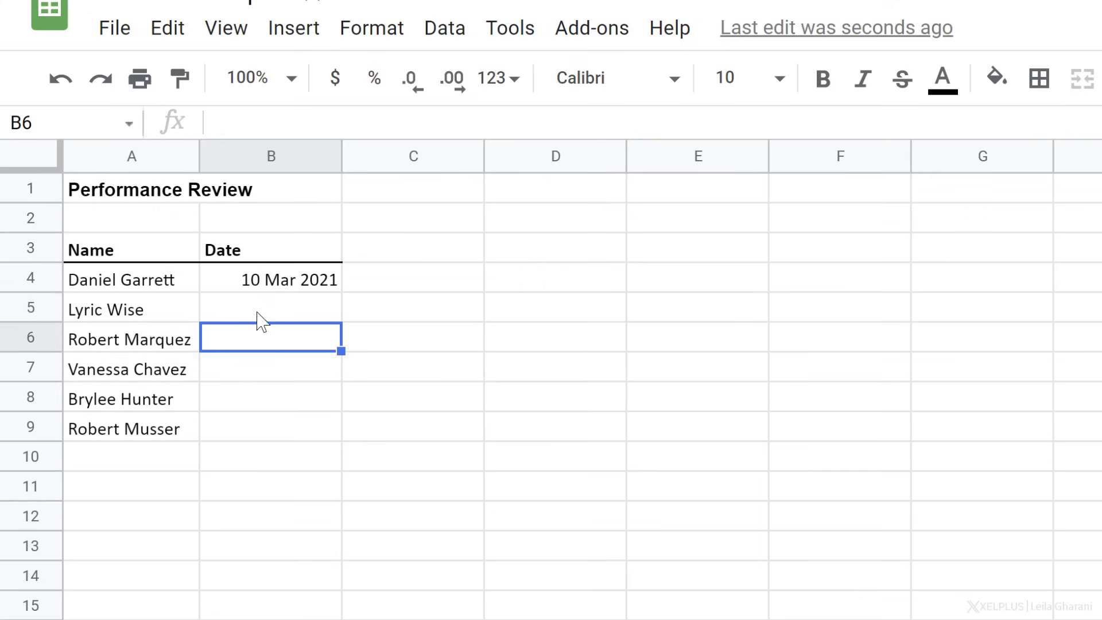
left_click_drag(261, 317, 262, 338)
left_click_drag(253, 390, 258, 427)
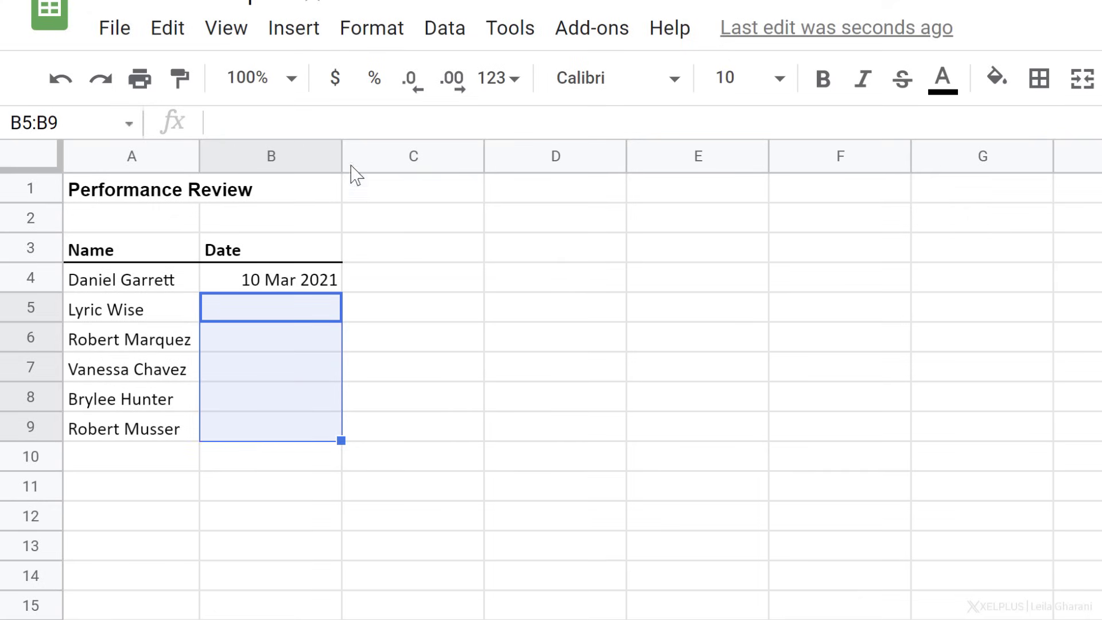
Step: Add a data validation rule to B5:B9 requiring a valid date and rejecting other input
left_click(446, 32)
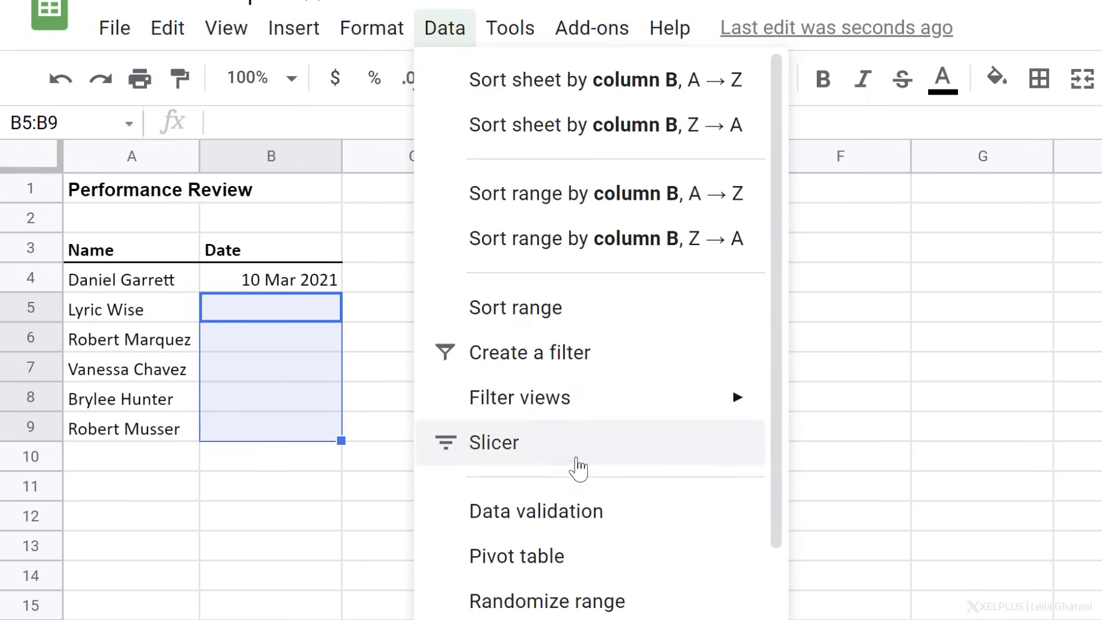
left_click(576, 511)
left_click(653, 297)
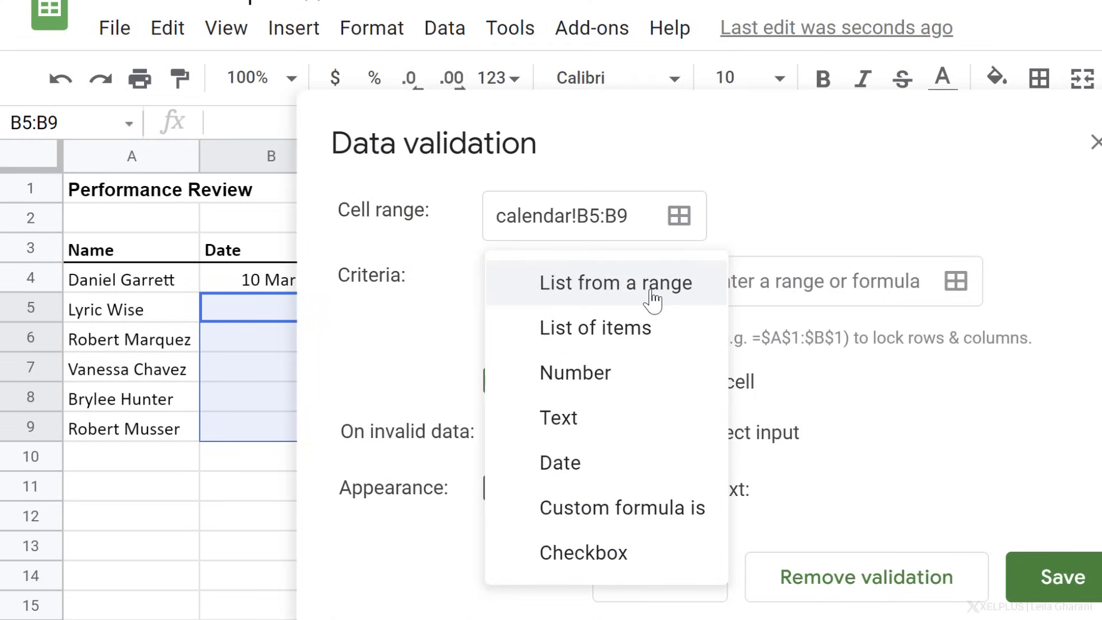
left_click(612, 459)
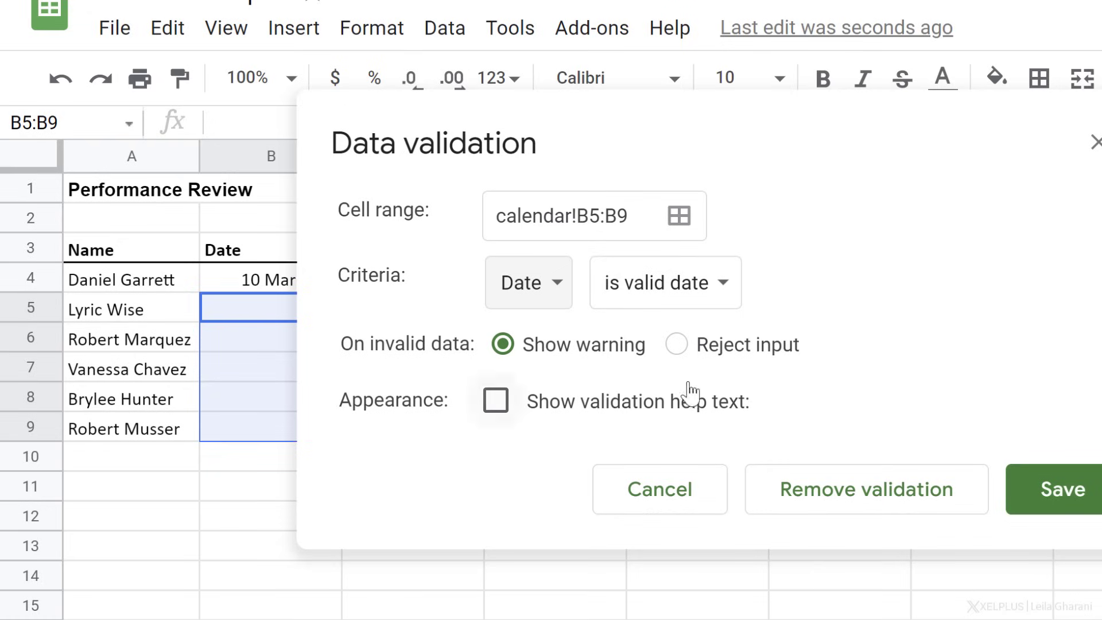
left_click(677, 344)
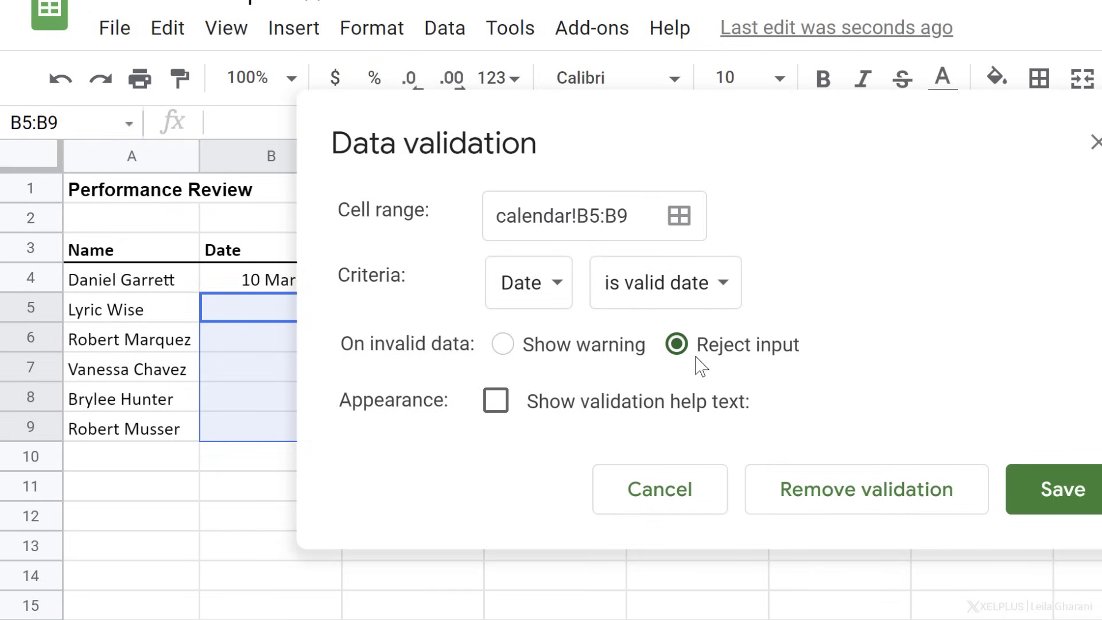
left_click(1063, 511)
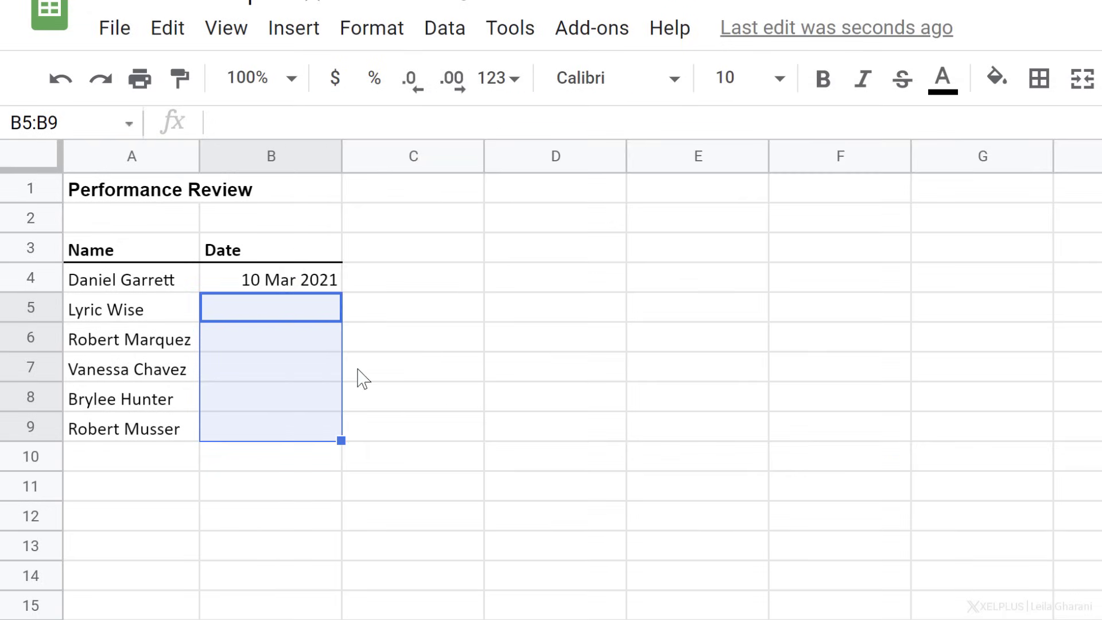
Step: Pick review dates 16 March 2021 for B6 and 13 January 2021 for B5
left_click(271, 339)
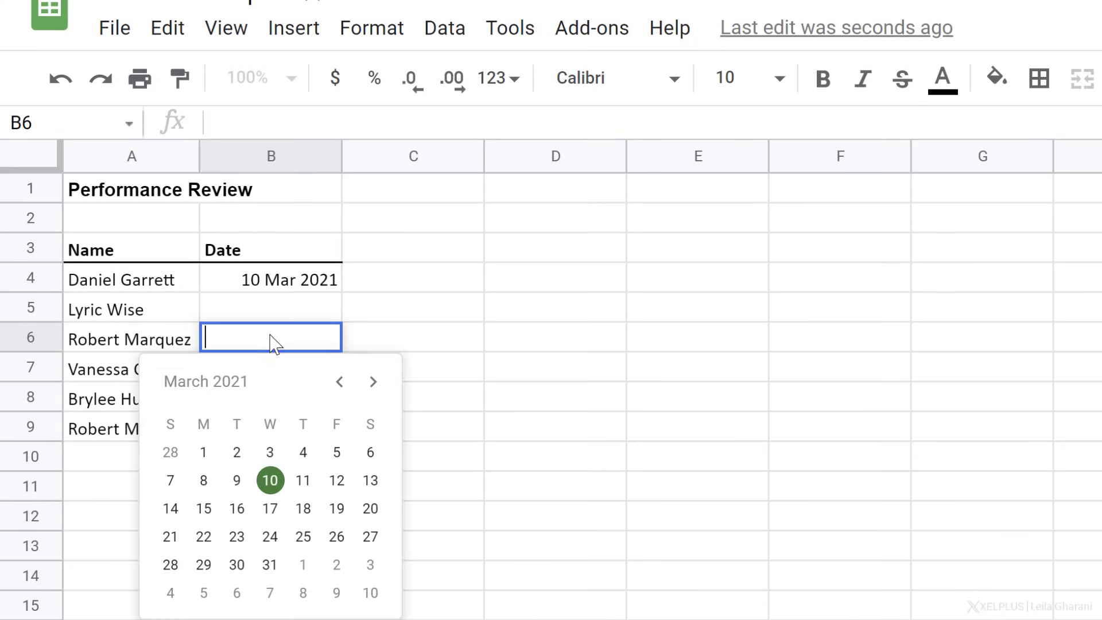
left_click(236, 509)
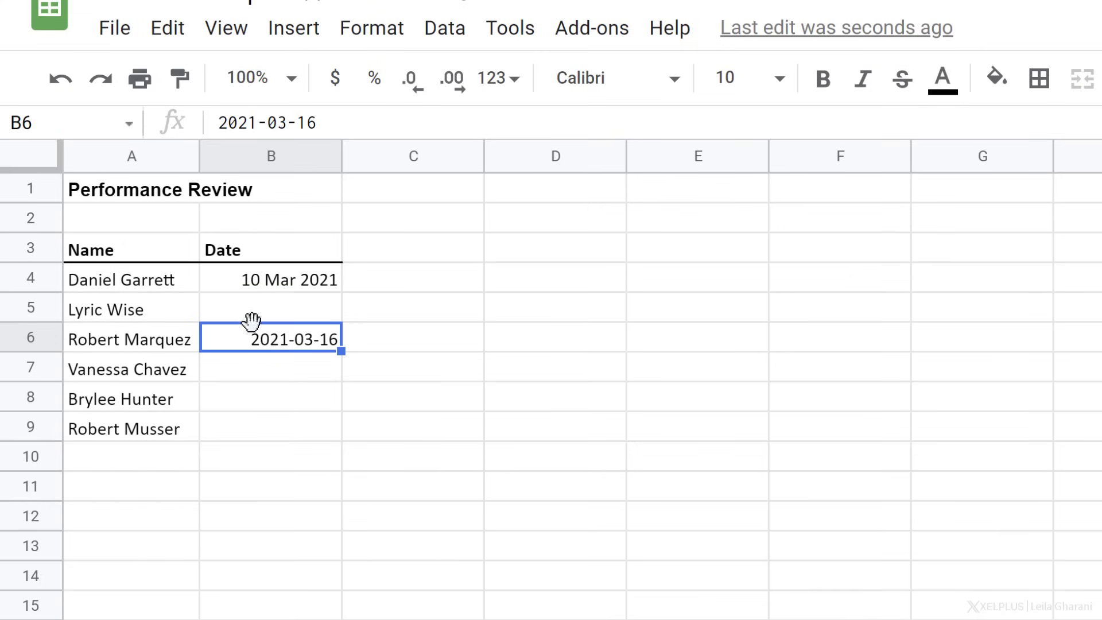
left_click(253, 316)
double_click(254, 315)
left_click(343, 355)
left_click(342, 355)
left_click(271, 491)
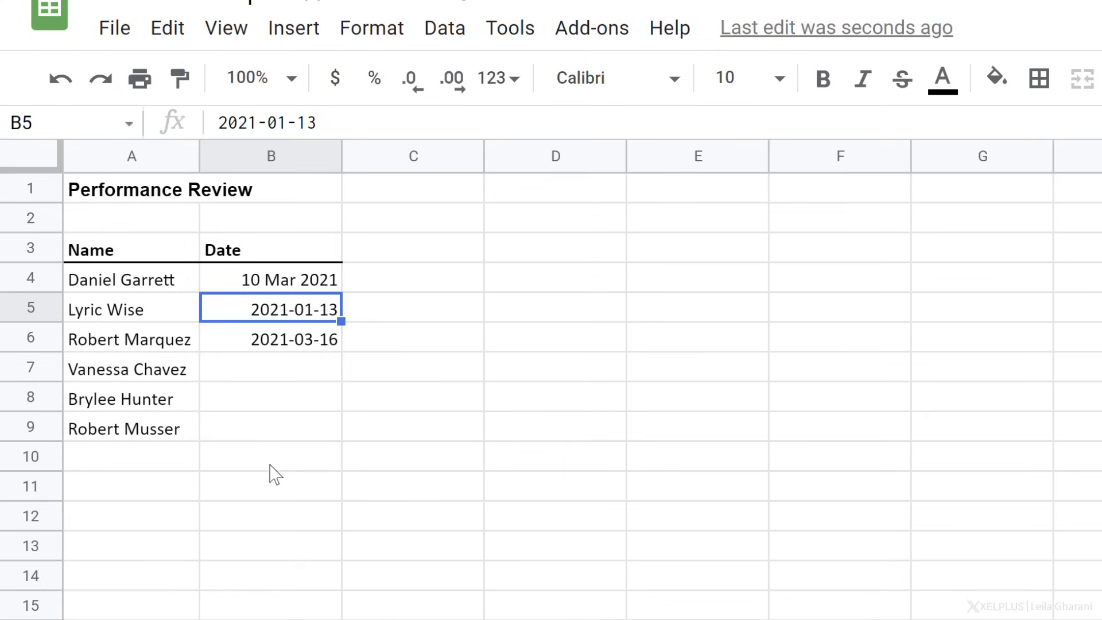
Step: Paint B4's date format onto B5:B9 and pick 7 January 2021 for B8
key("Up")
left_click(179, 79)
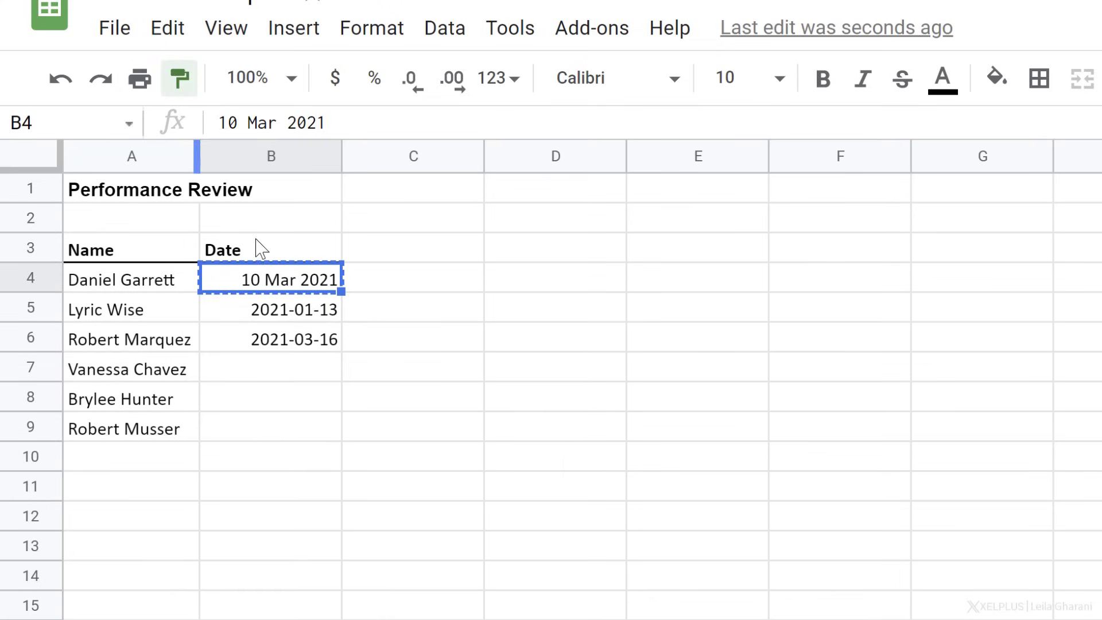
mouse_move(261, 313)
left_mouse_down()
mouse_move(249, 448)
mouse_move(249, 436)
left_mouse_up()
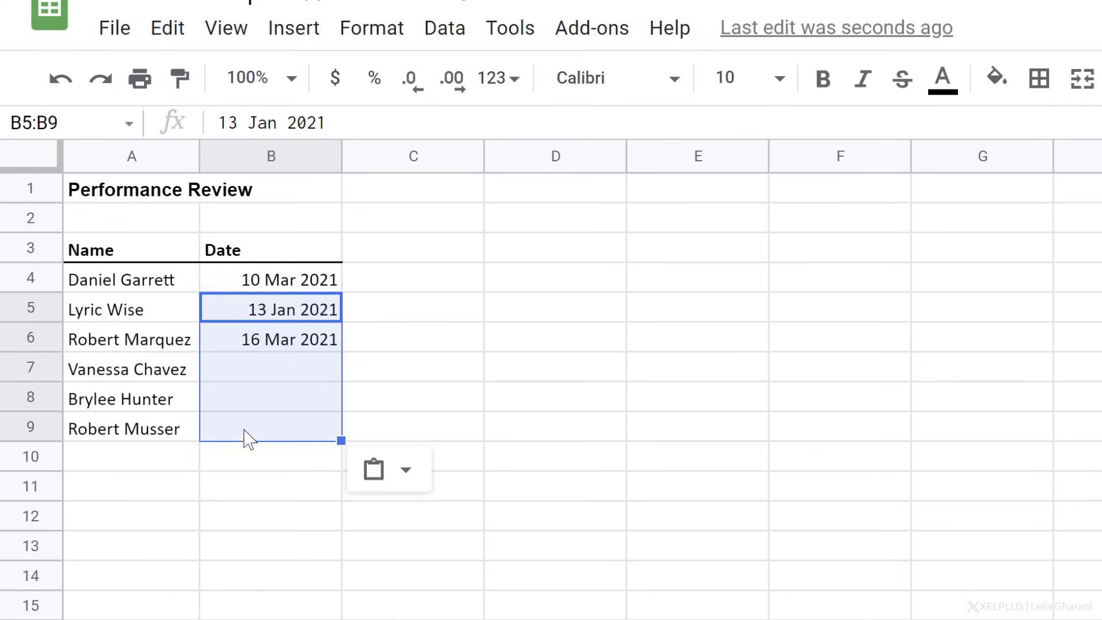
double_click(269, 397)
left_click(305, 539)
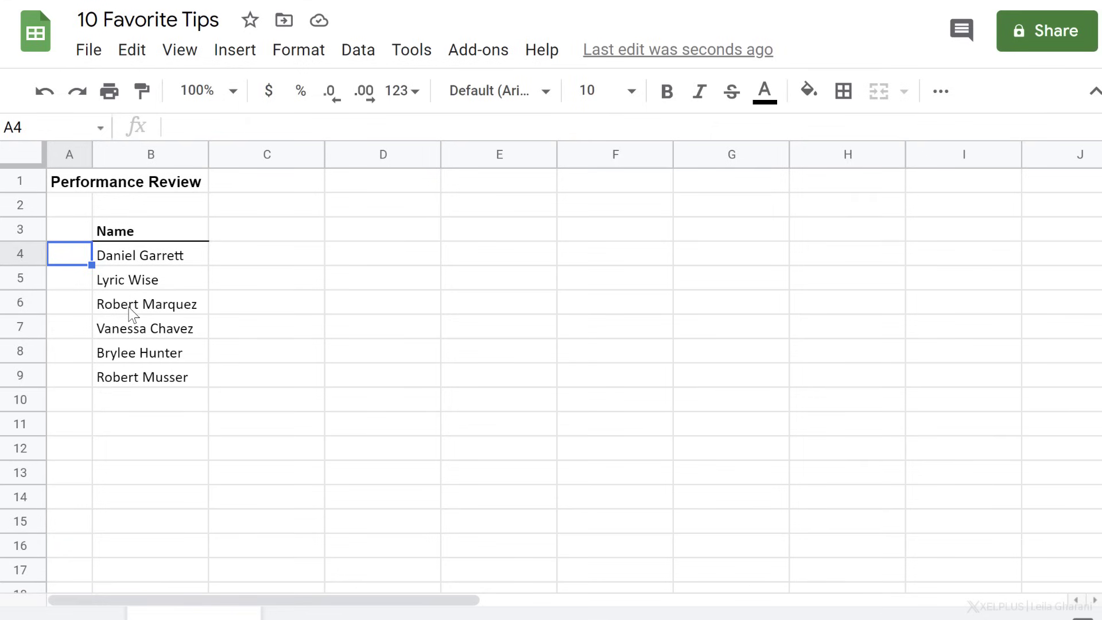
Step: Insert checkboxes into A4:A9 and colour them dark orange
key("shift+Down")
key("shift+Down")
key("shift+Down")
key("shift+Down")
key("shift+Down")
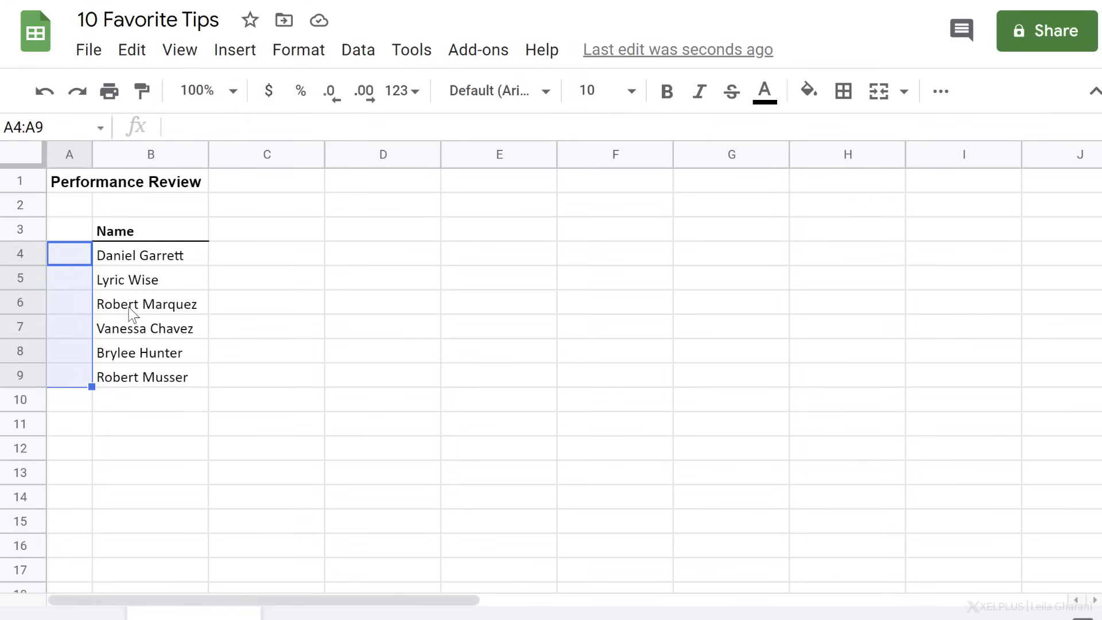
left_click(235, 51)
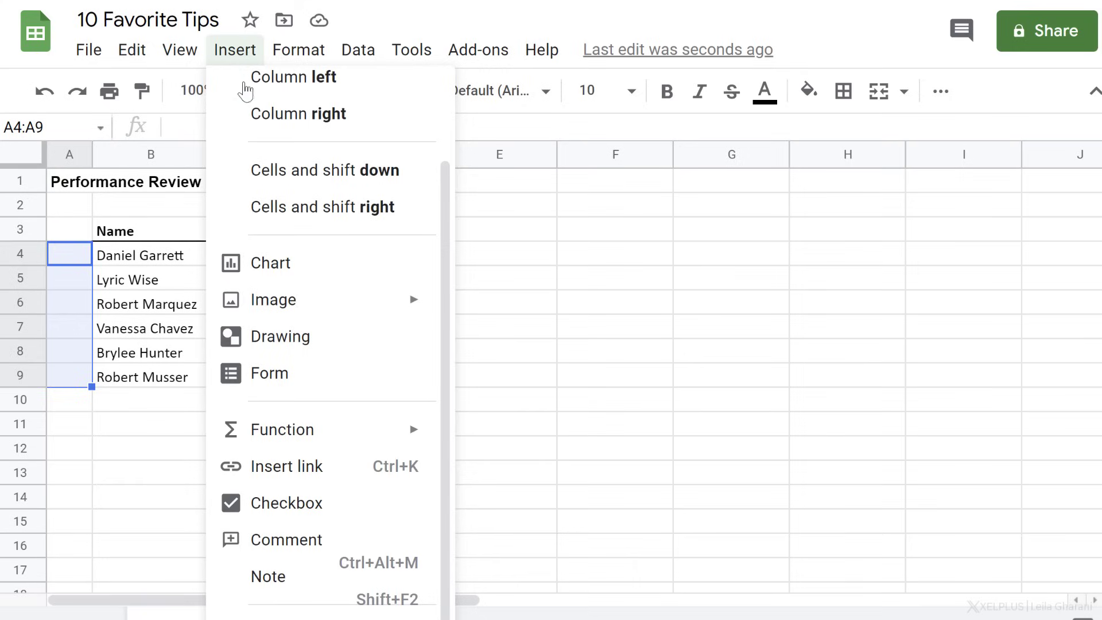
left_click(267, 514)
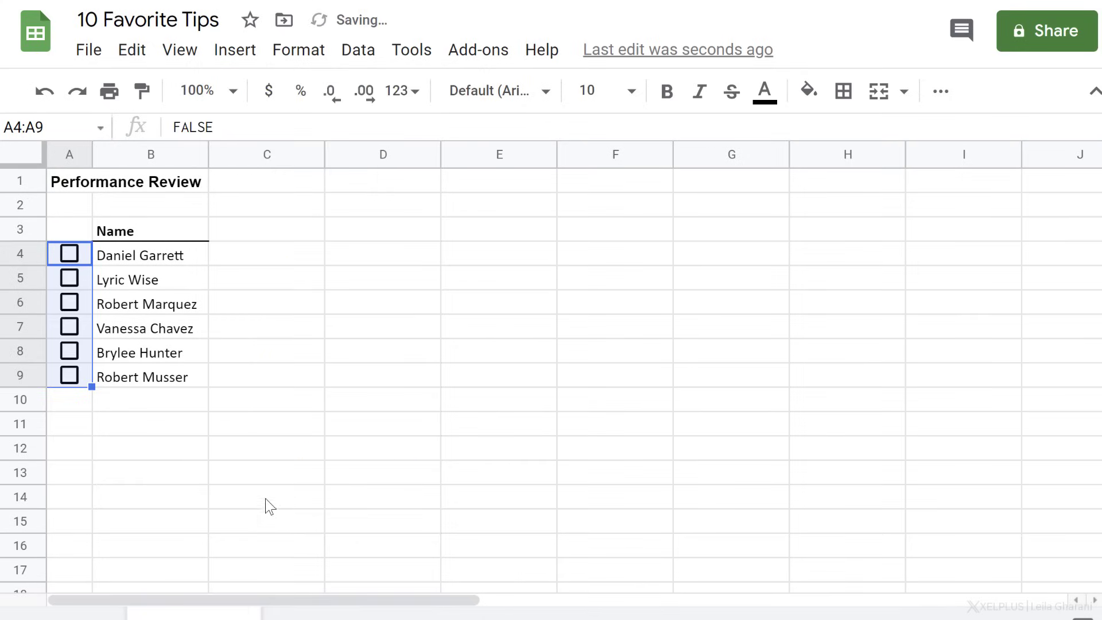
left_click(765, 109)
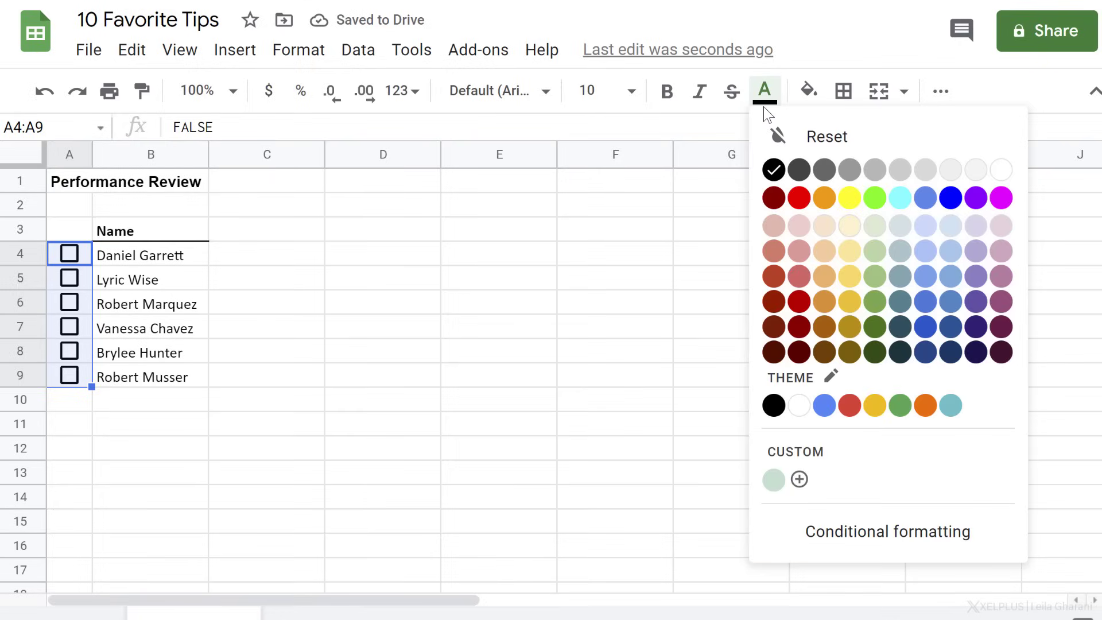
left_click(824, 327)
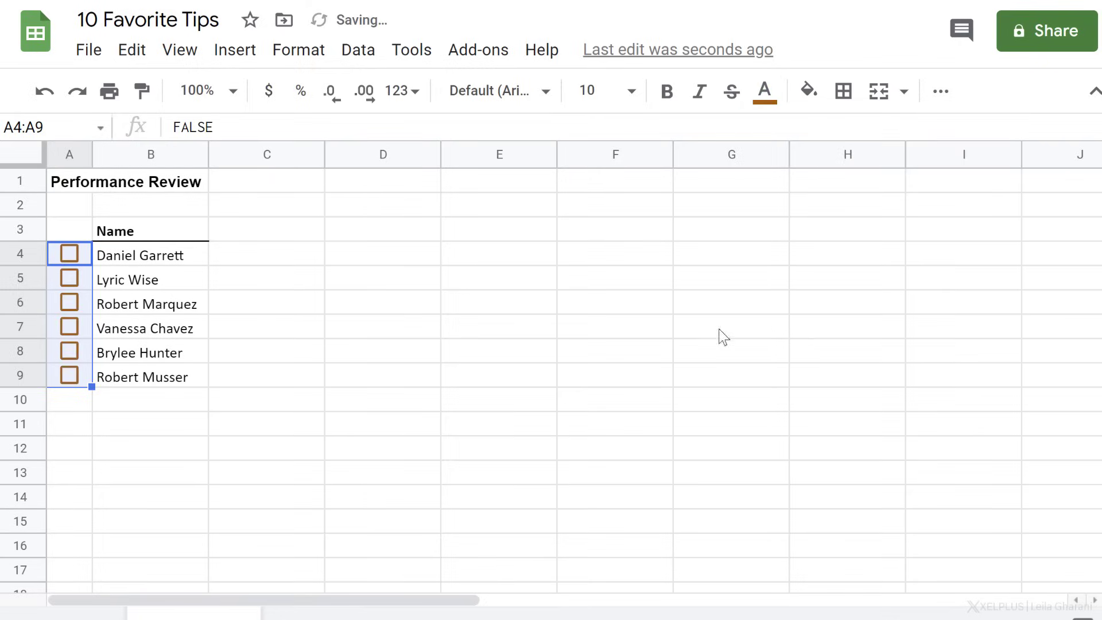
Step: Toggle the A4 checkbox by click and Space, leaving it ticked
left_click(141, 282)
left_click(68, 255)
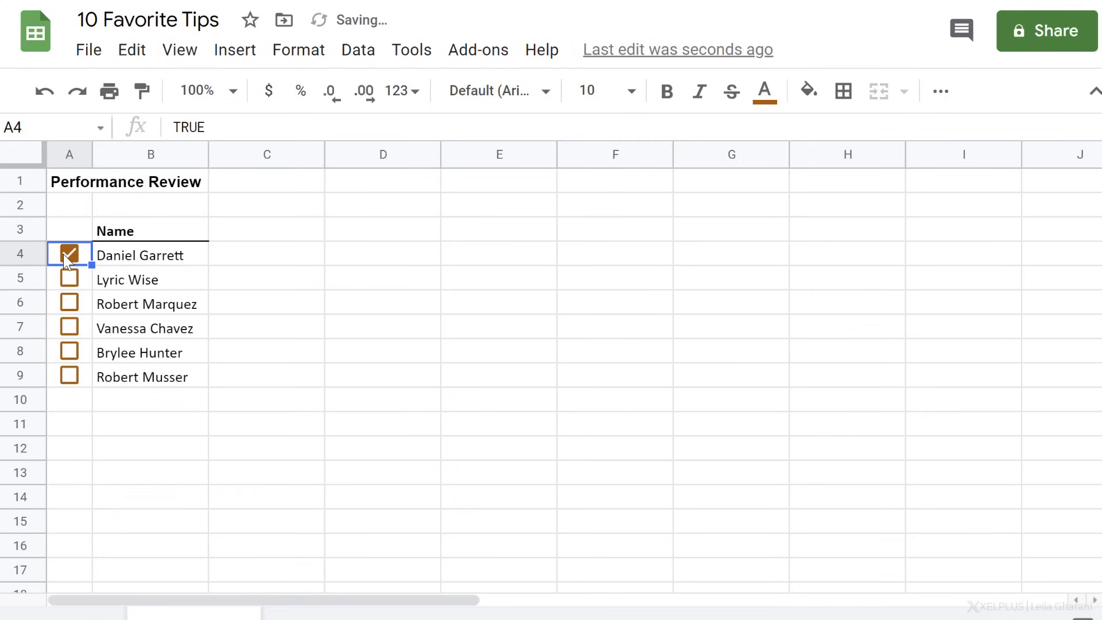
left_click(64, 254)
key("space")
key("space")
key("space")
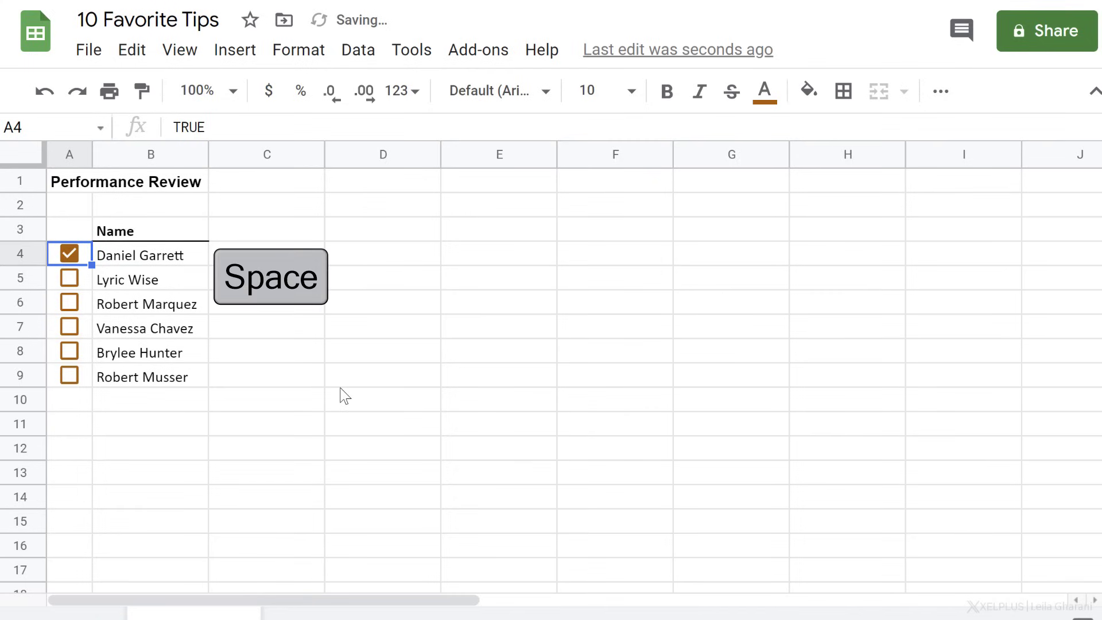
key("space")
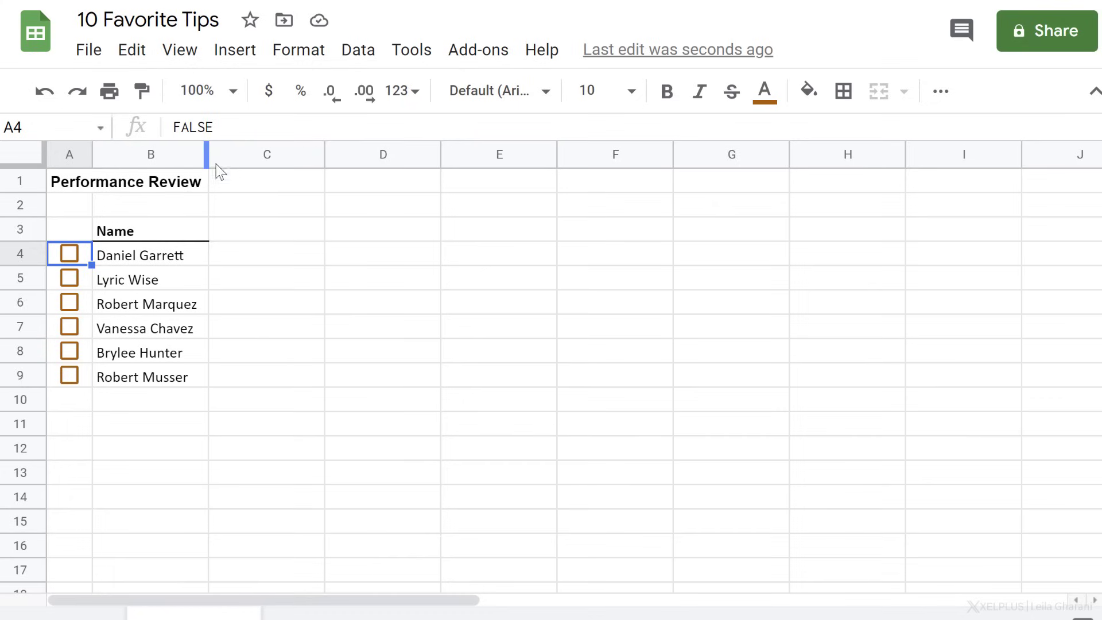
key("space")
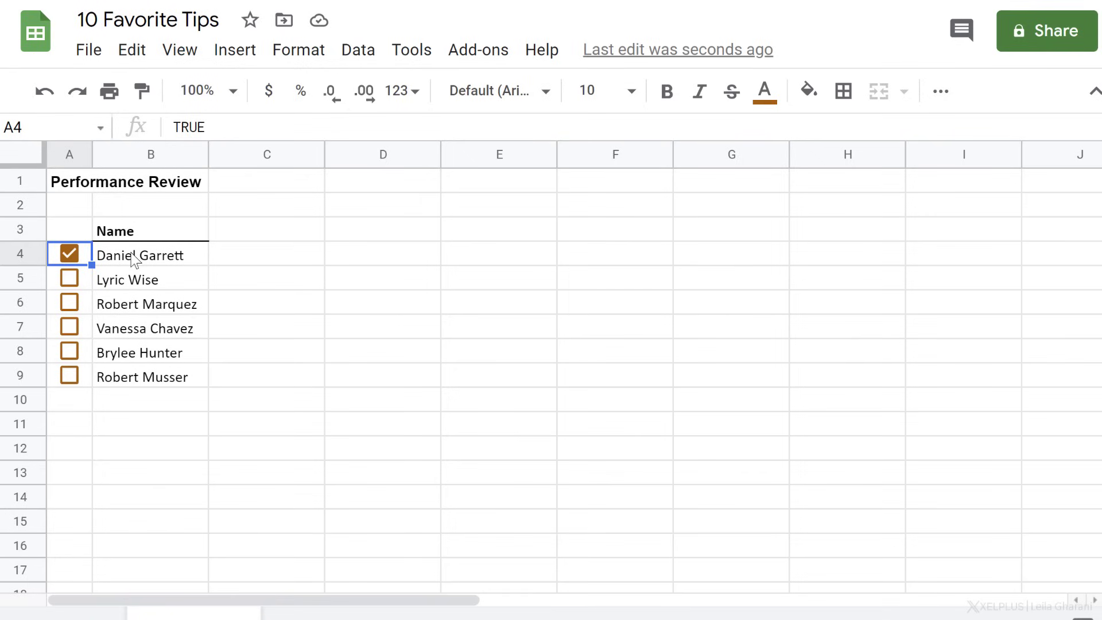
Step: Open conditional formatting rules for the names in B4:B9
left_click_drag(128, 257, 149, 379)
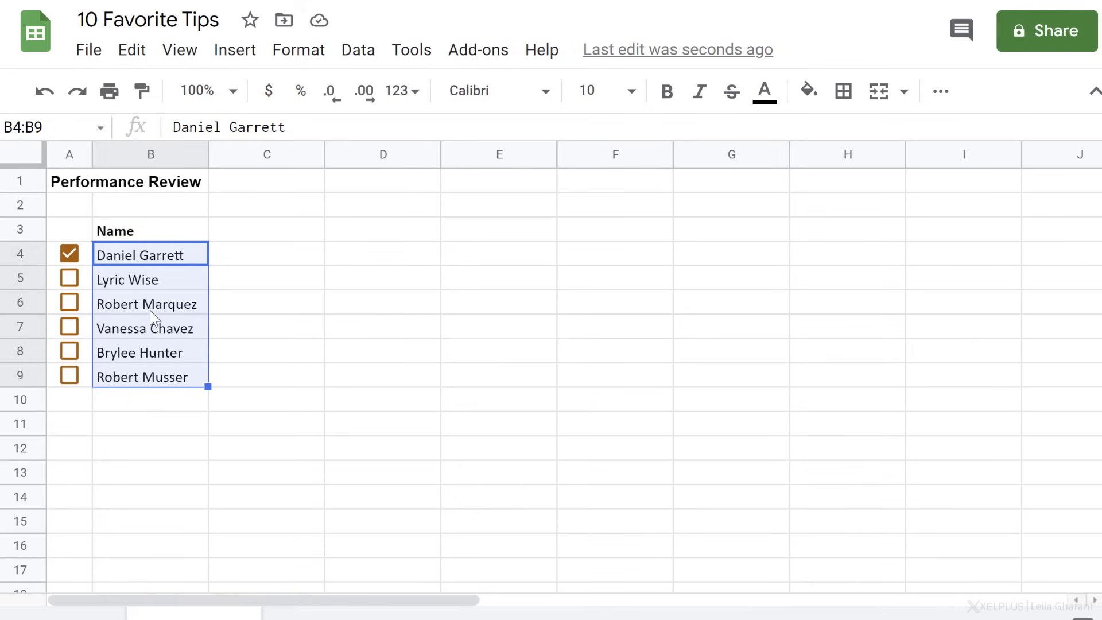
left_click(299, 60)
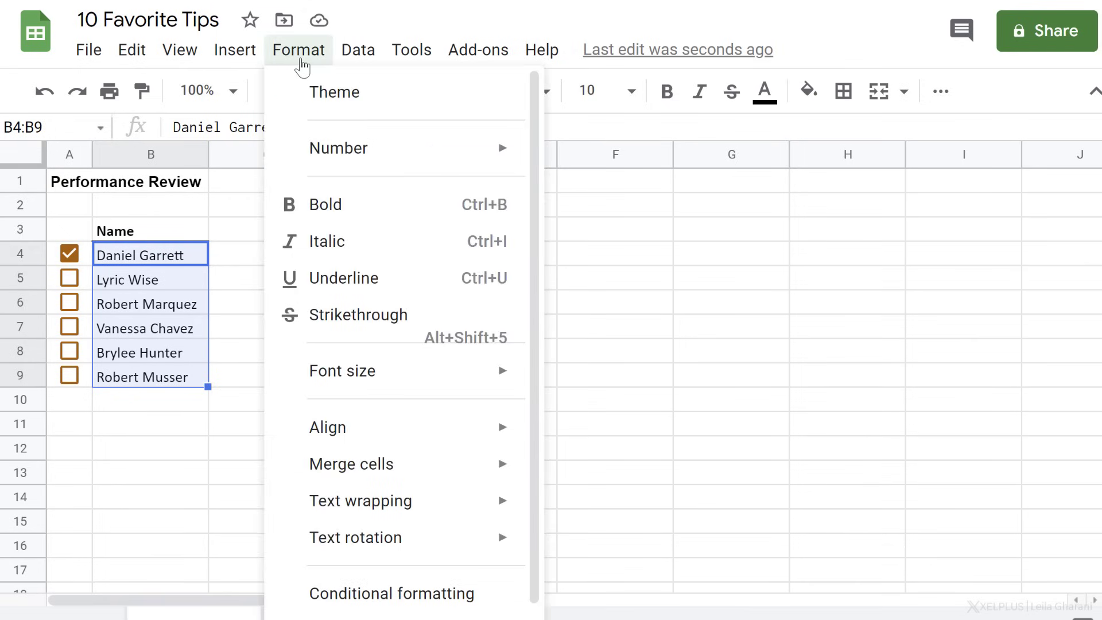
left_click(406, 593)
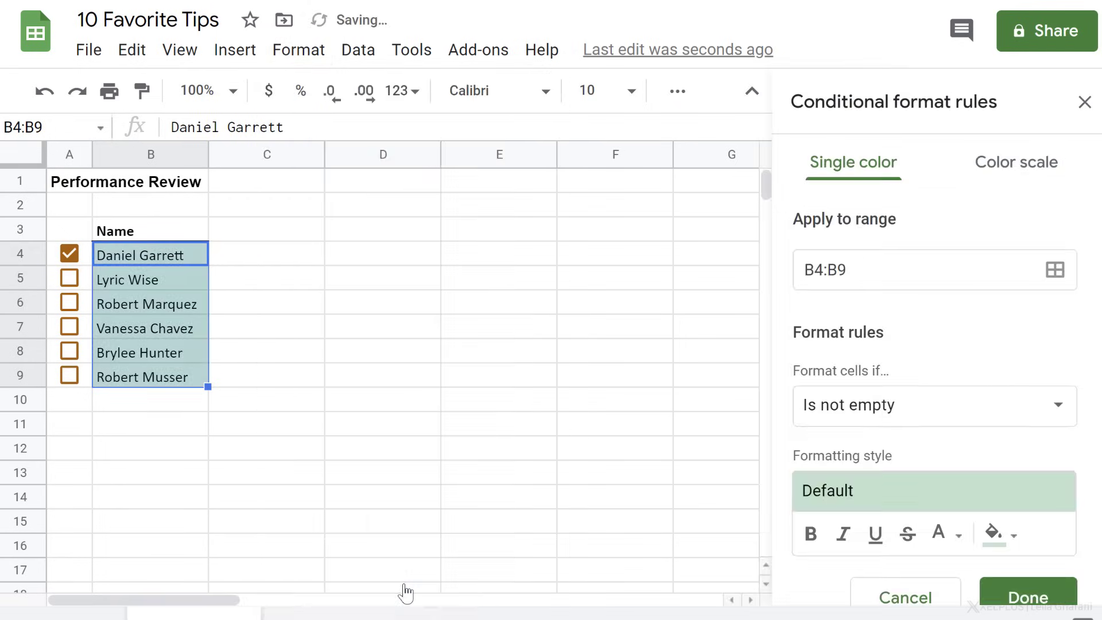
Step: Set the rule condition to the custom formula =$A4
left_click(875, 272)
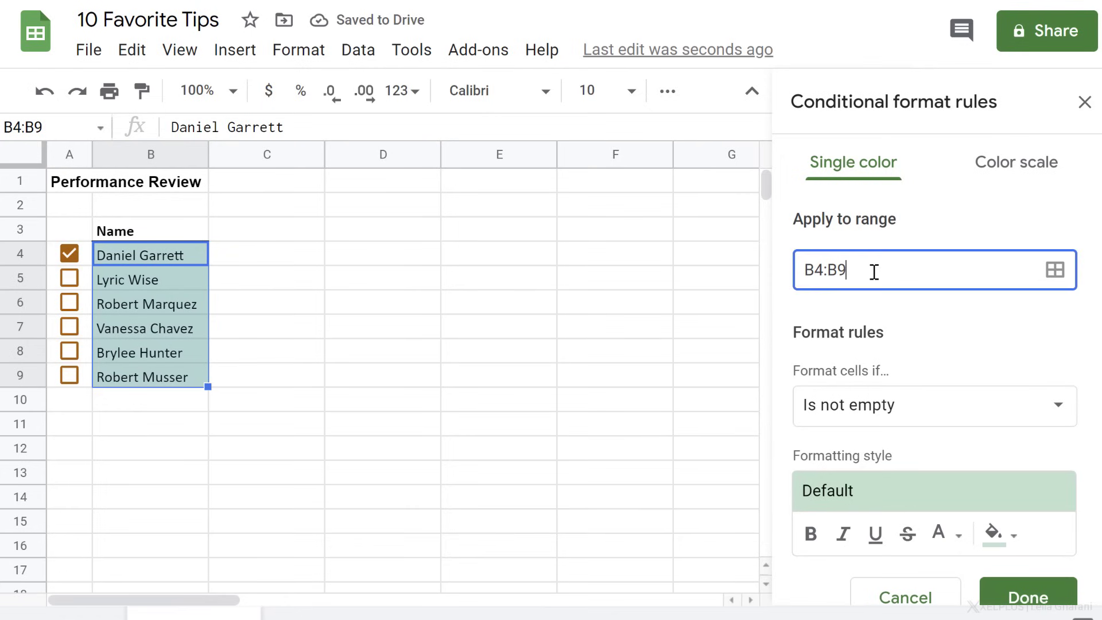
left_click(880, 406)
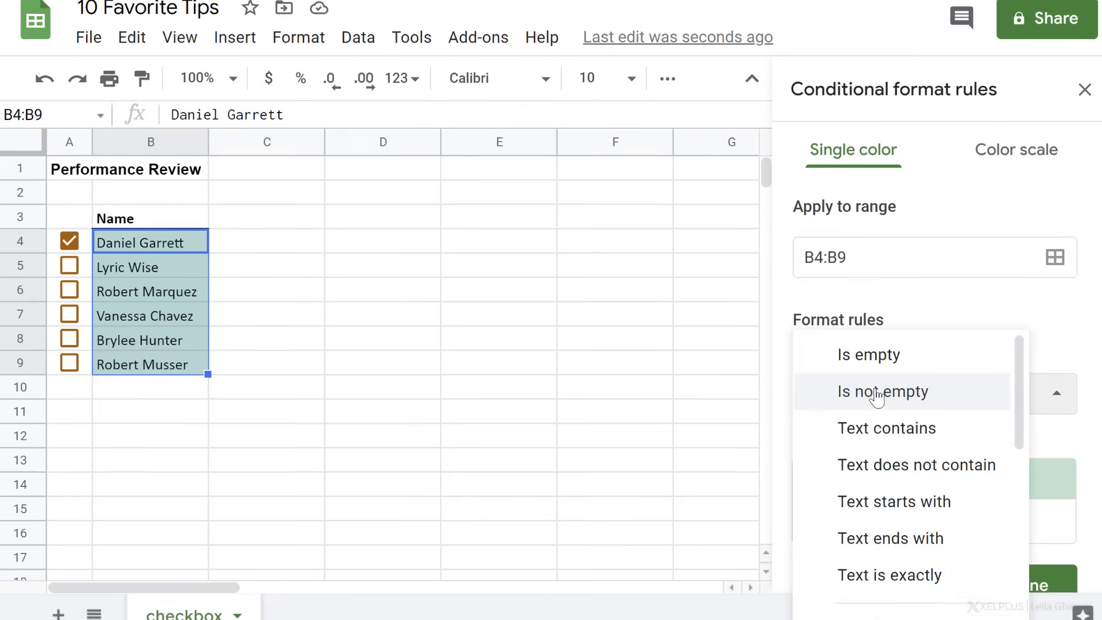
scroll(876, 396, "down", 5)
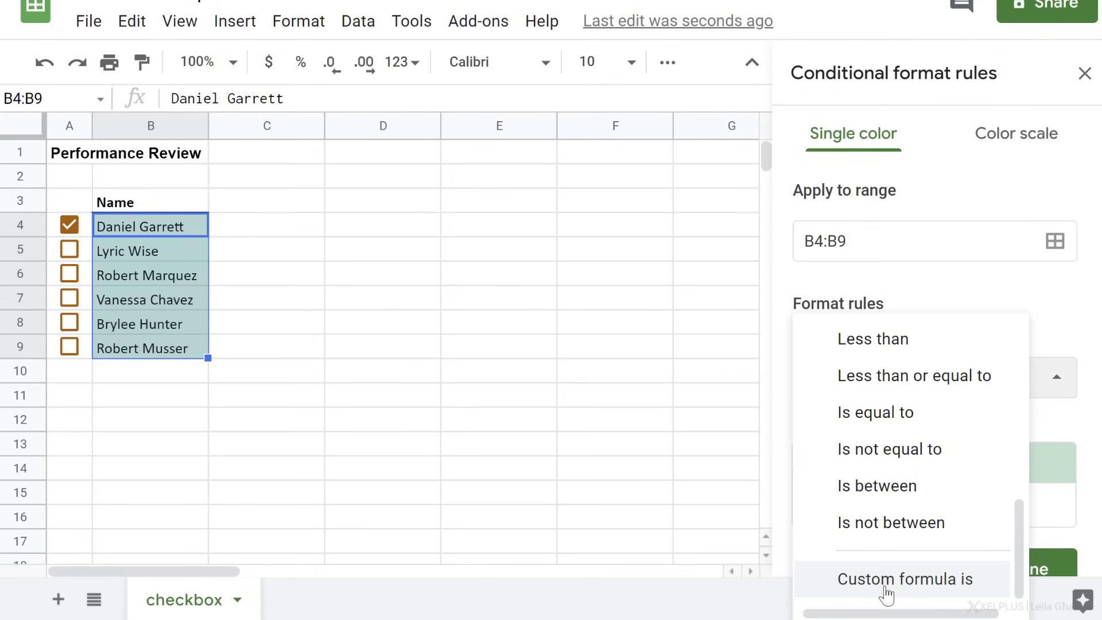
left_click(887, 580)
left_click(886, 436)
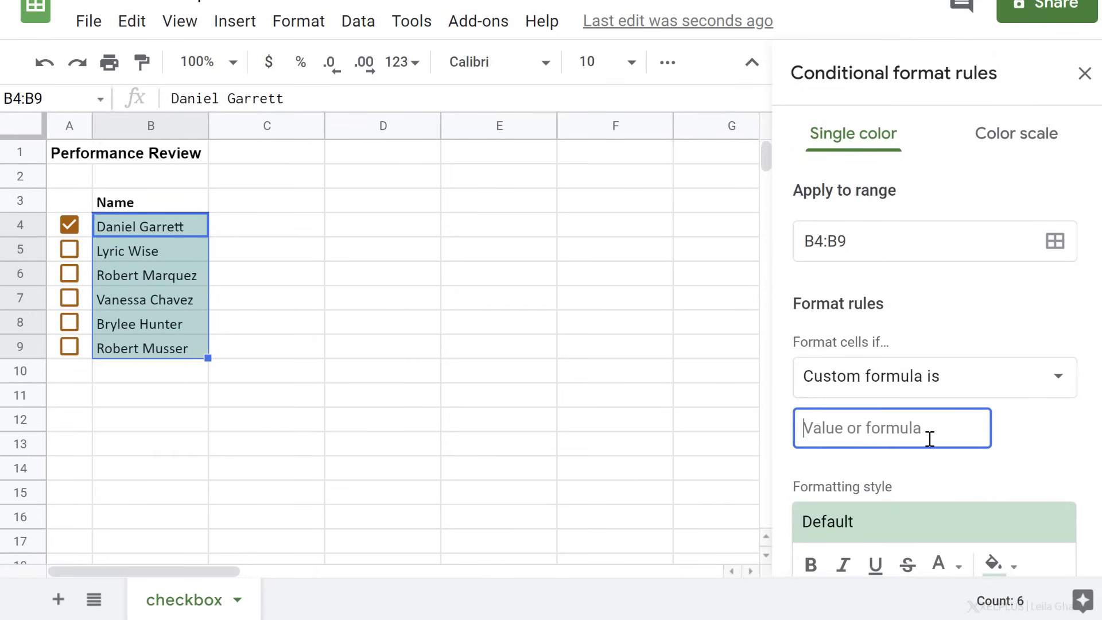
type("=A")
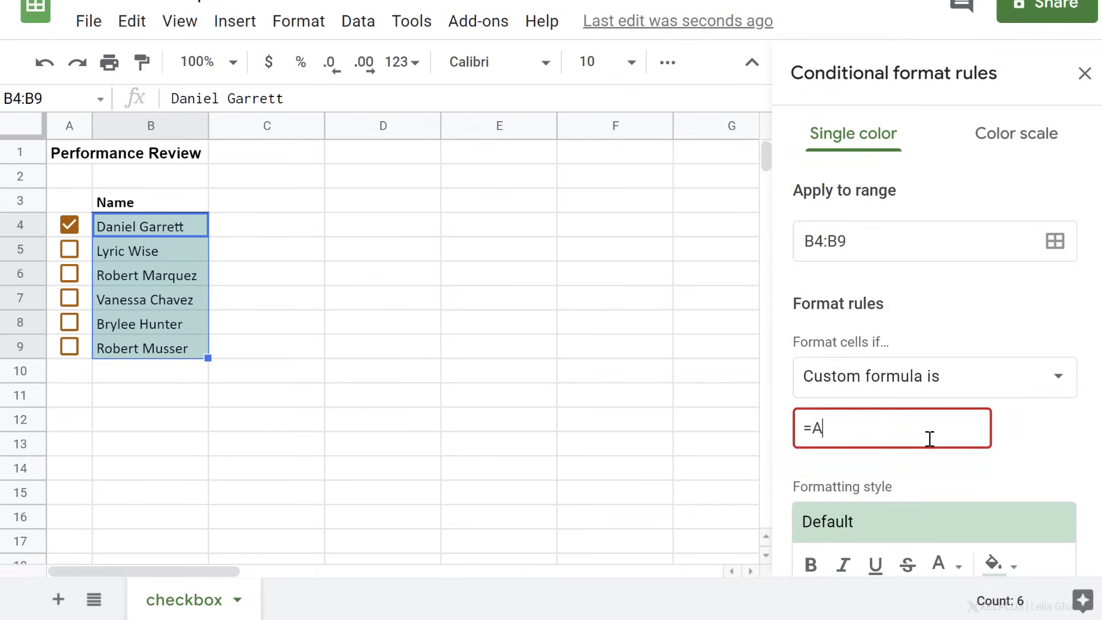
type("4")
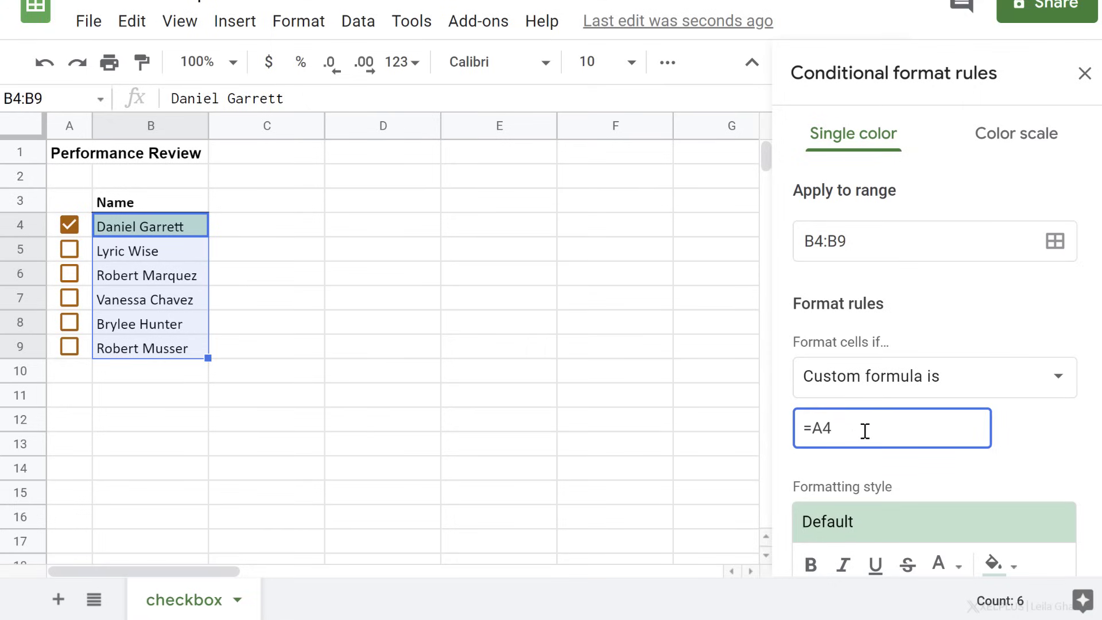
type("$")
key("BackSpace")
key("BackSpace")
key("BackSpace")
left_click(921, 481)
Step: Give the rule a dark brown fill, without strikethrough, and save it
scroll(942, 460, "down", 3)
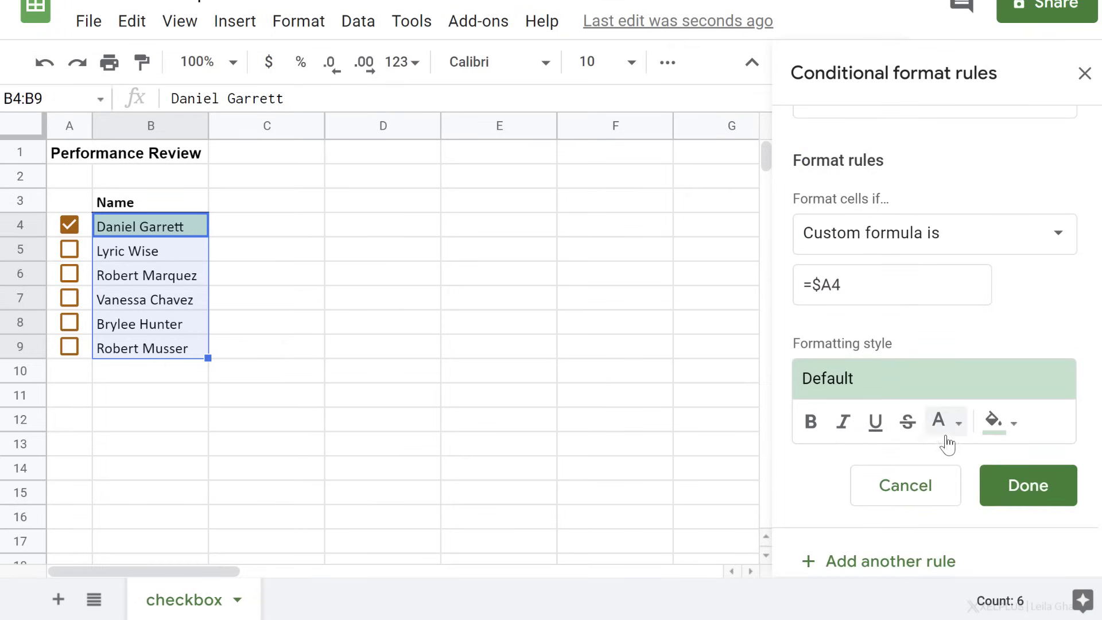
left_click(908, 425)
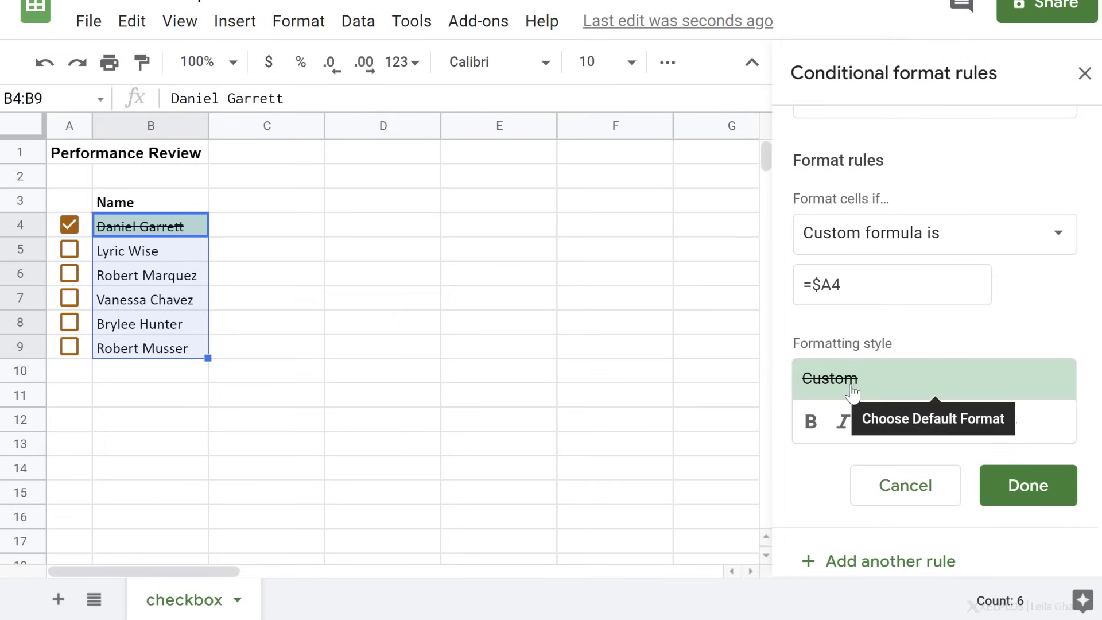
left_click(911, 426)
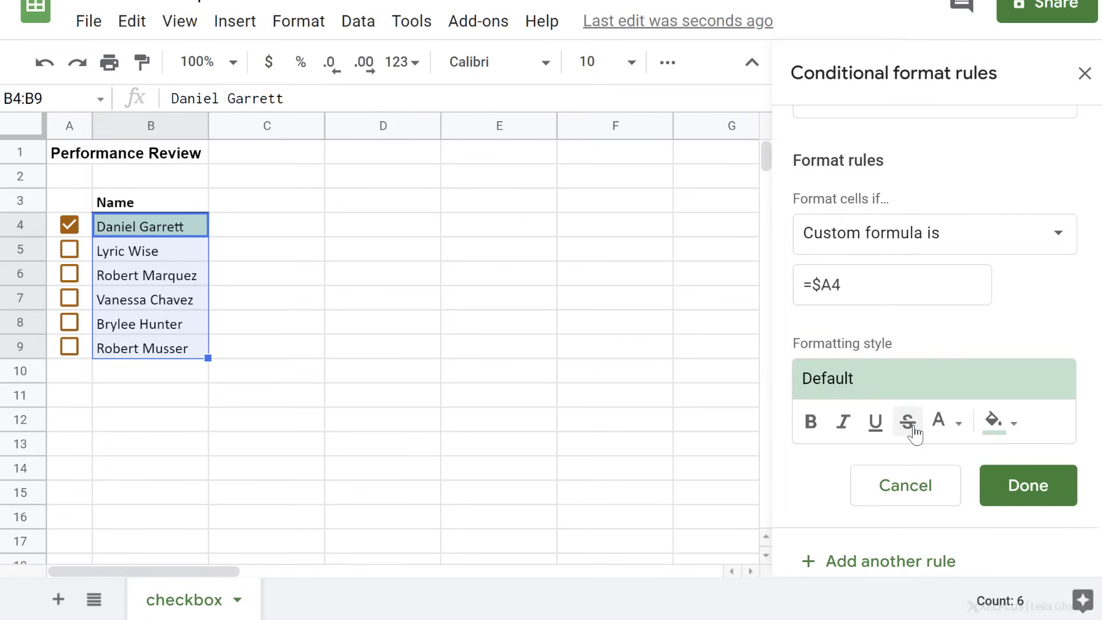
left_click(1007, 425)
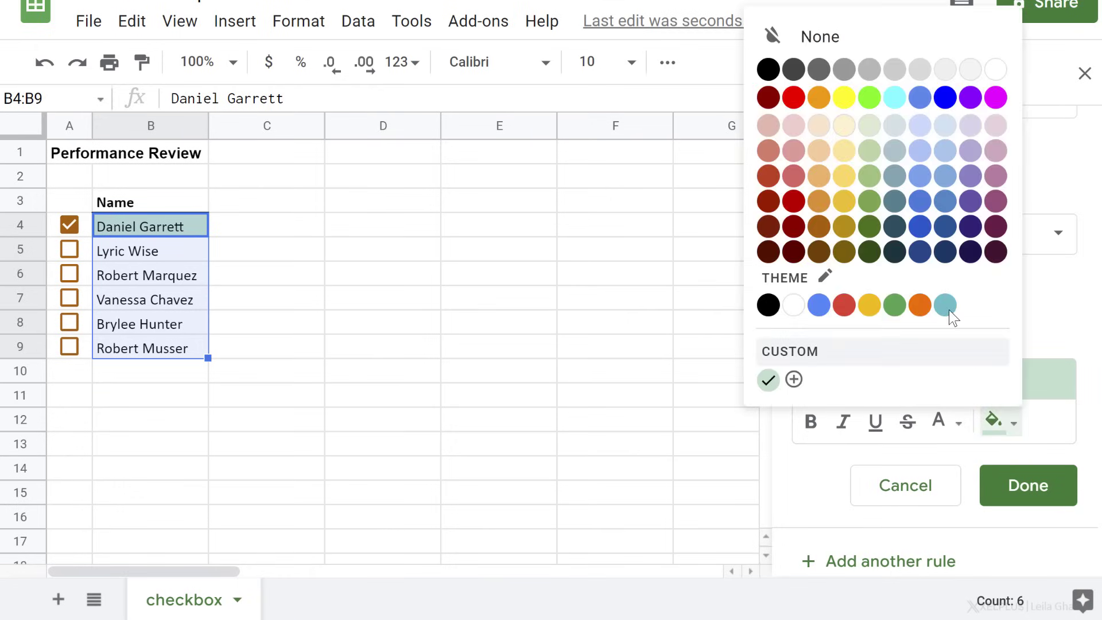
left_click(819, 253)
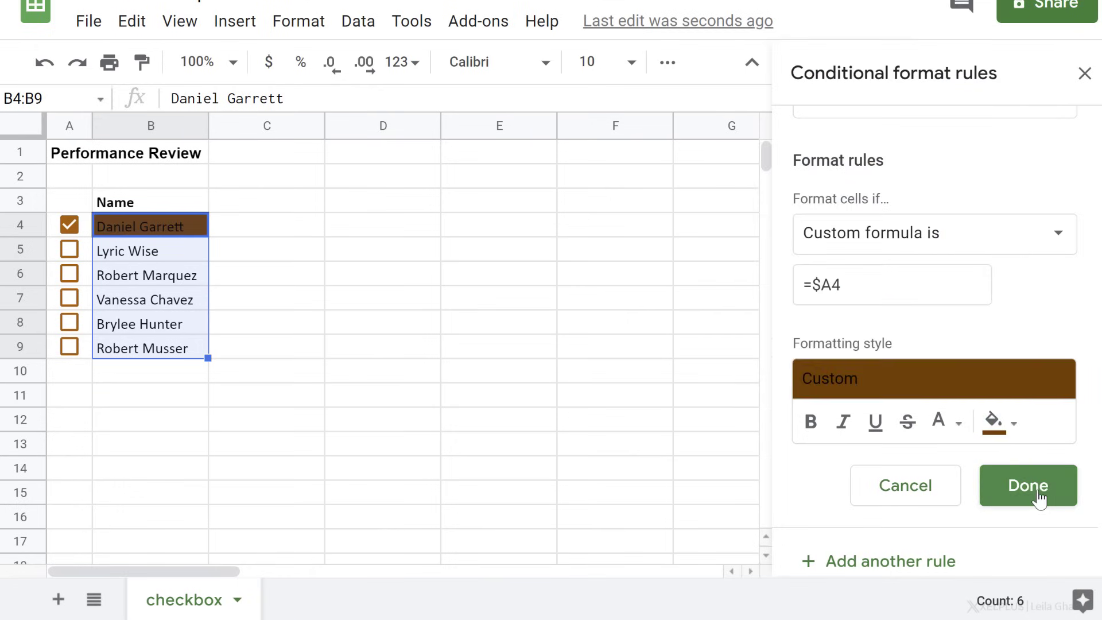
left_click(1028, 486)
Step: Tick and untick the row 5 and 6 checkboxes to test the highlighting
left_click(69, 250)
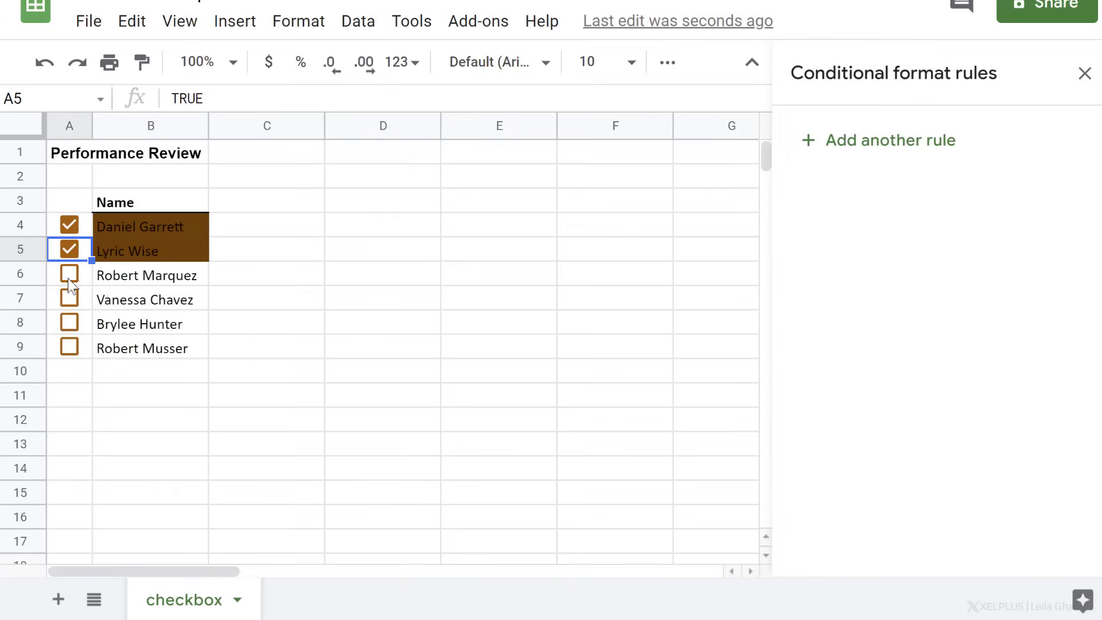
left_click(69, 274)
left_click(69, 274)
left_click(69, 251)
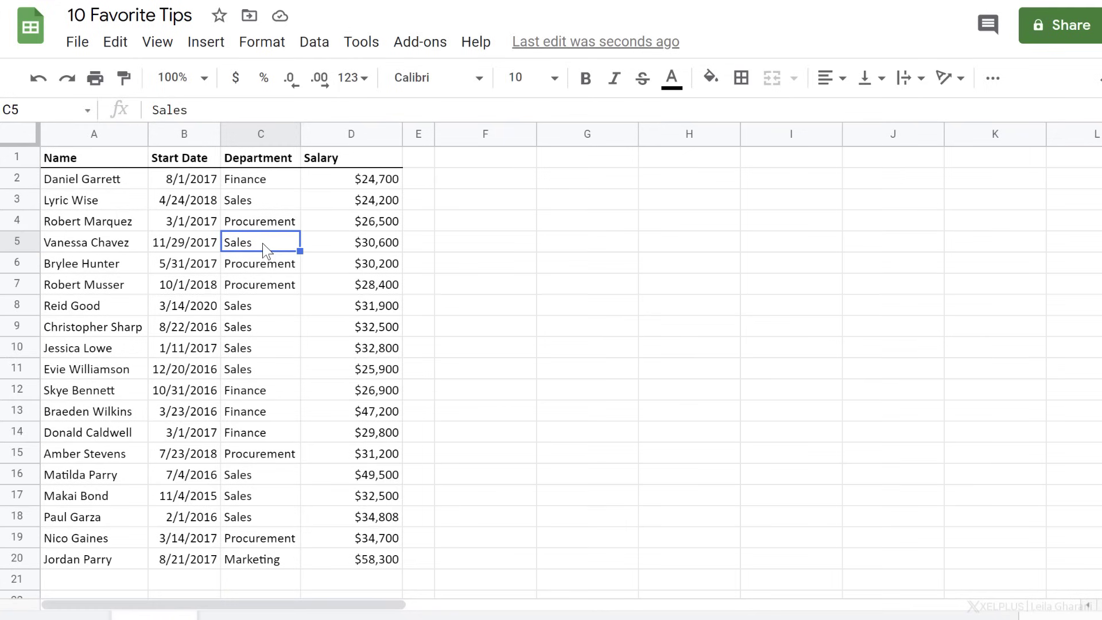
Step: Insert a pivot table from Pivot!A1:D20 at cell F1 on the existing sheet
left_click(310, 45)
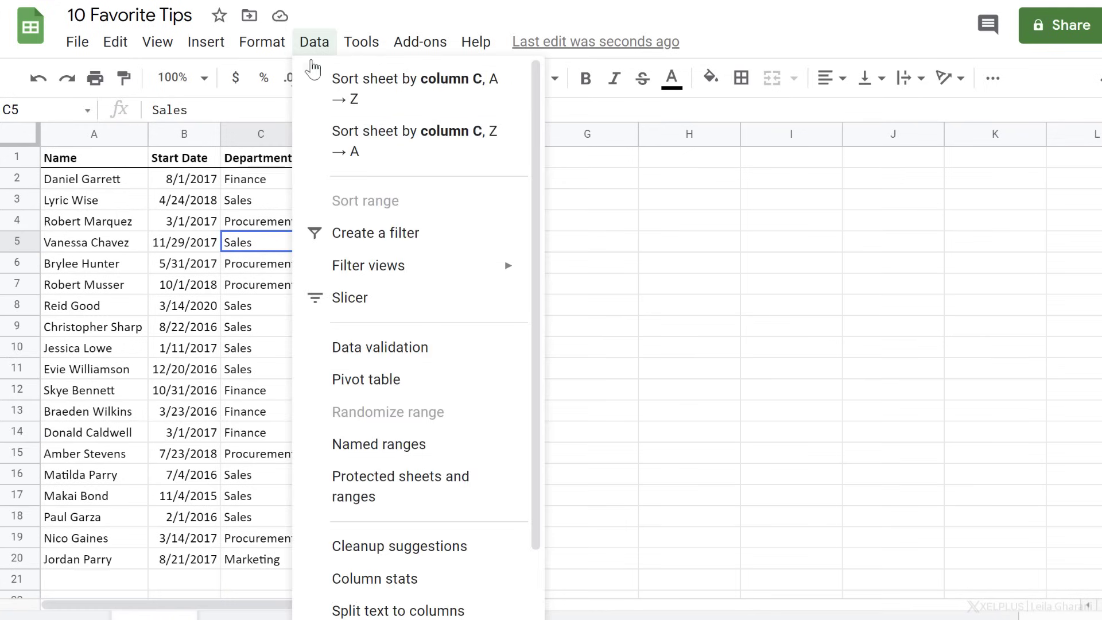
left_click(386, 340)
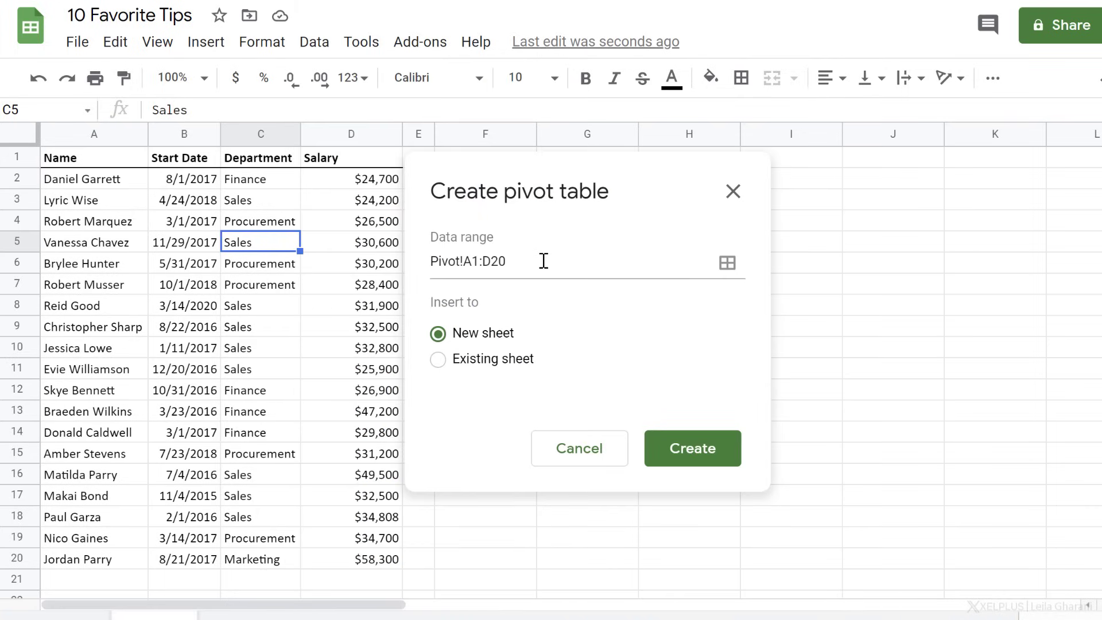
left_click(445, 362)
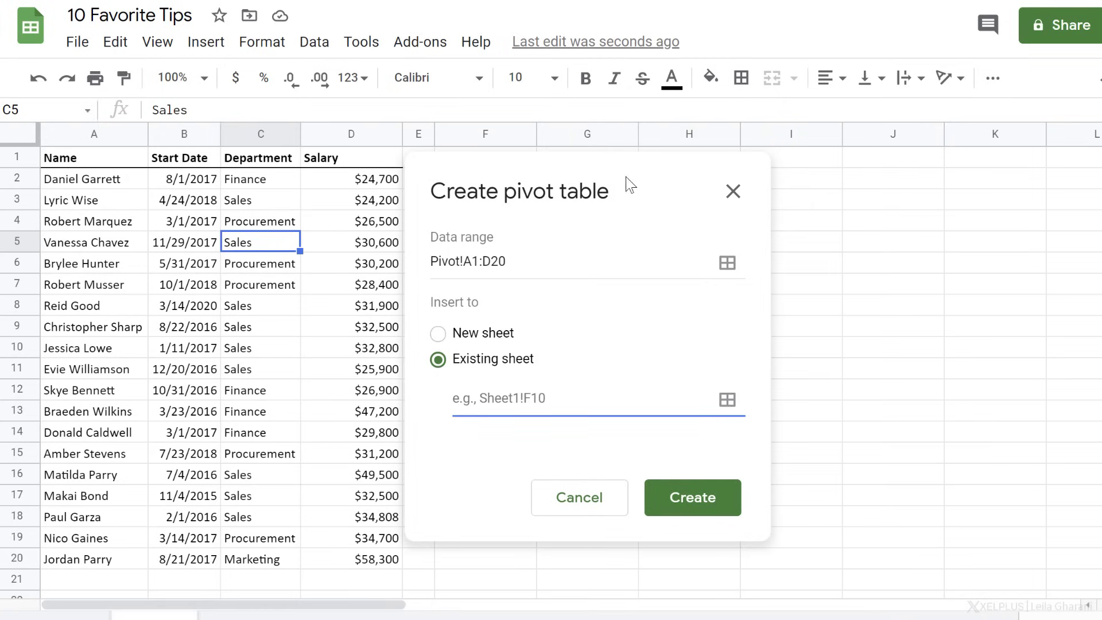
left_click(521, 166)
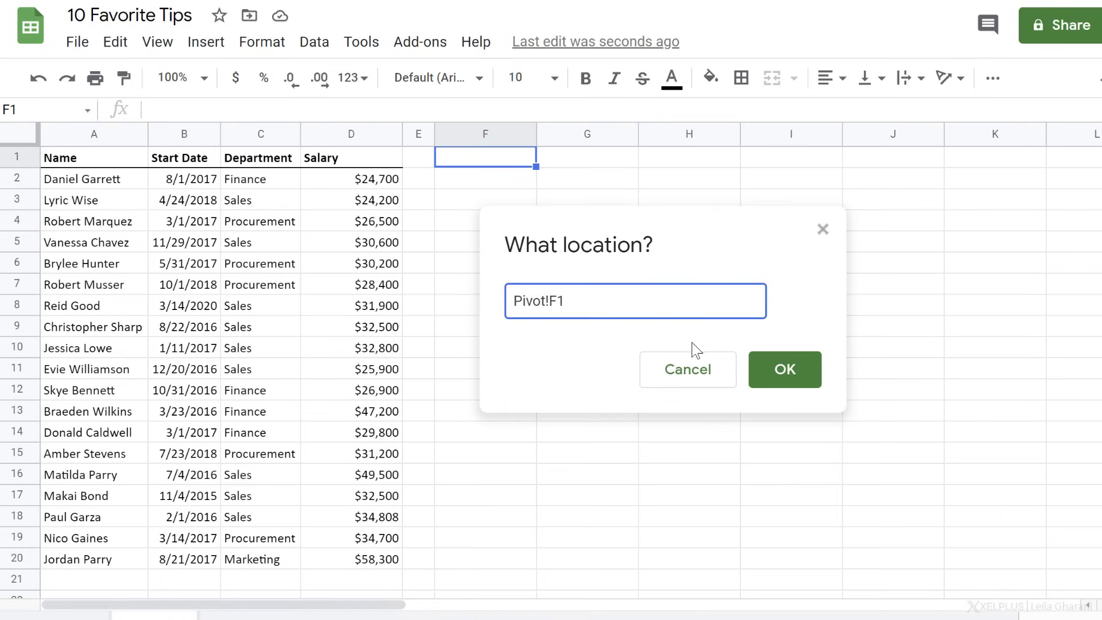
left_click(792, 374)
left_click(698, 479)
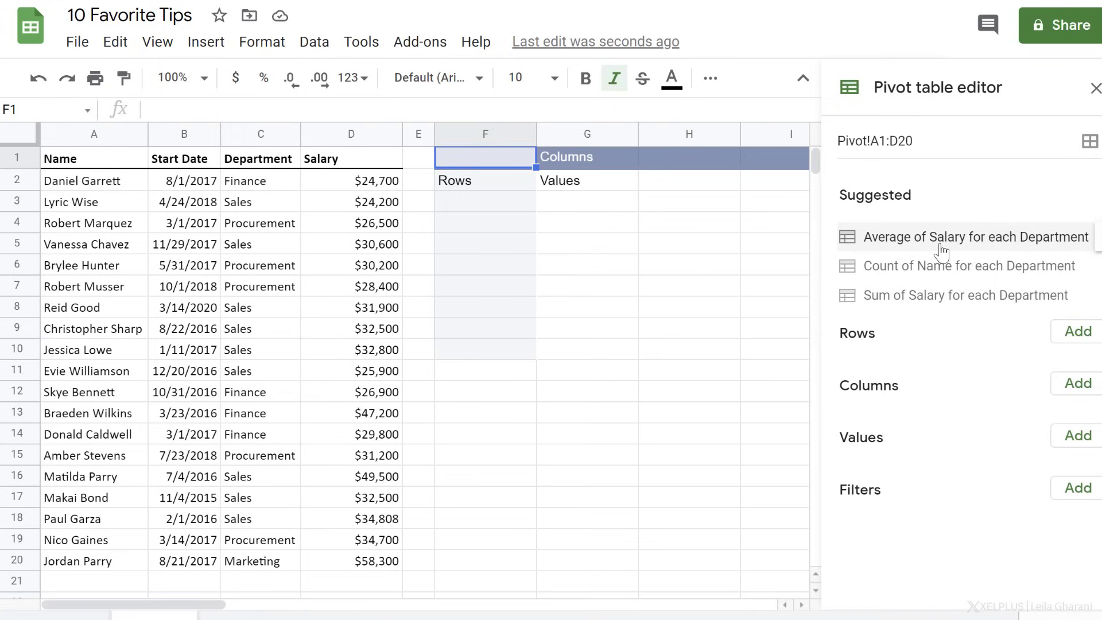
Step: Apply the average salary by department suggestion, widen column G, and summarize salary by SUM
left_click(940, 247)
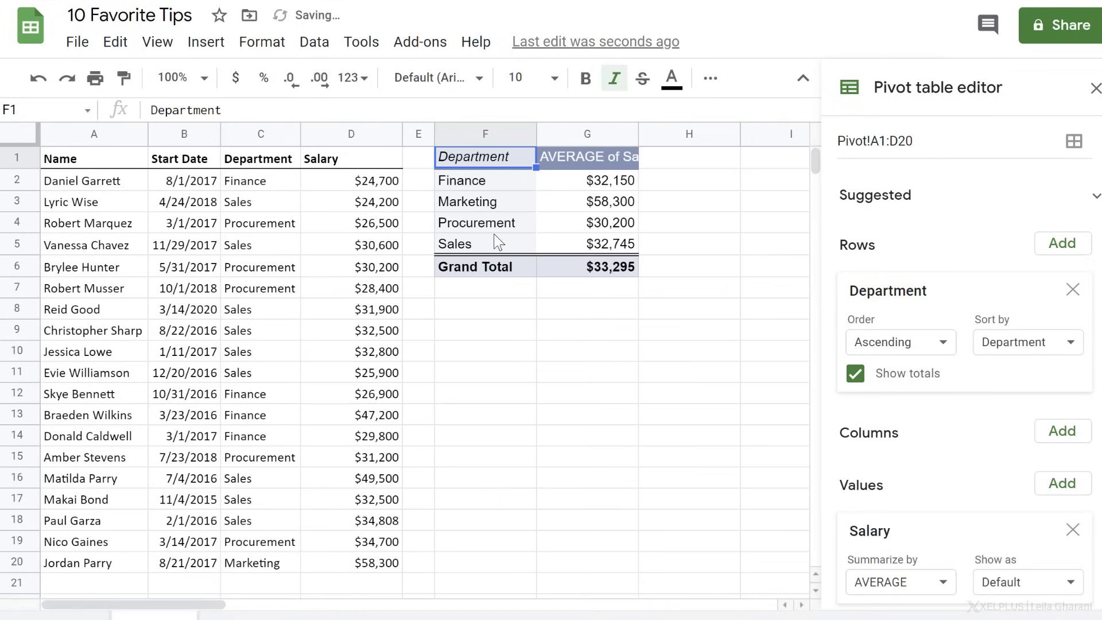
double_click(638, 134)
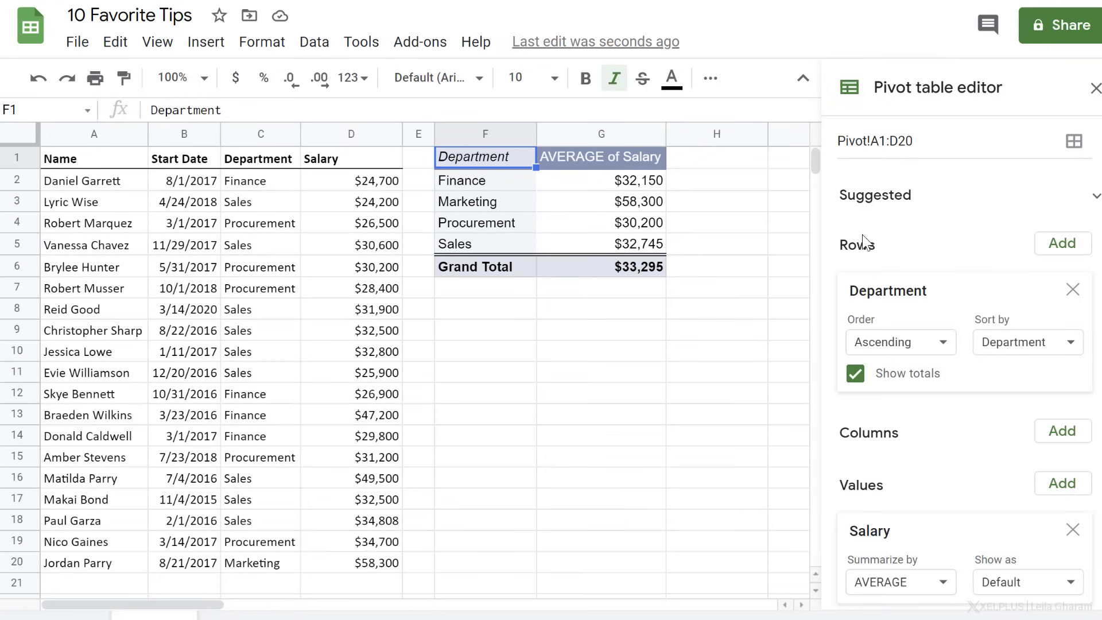
scroll(878, 243, "down", 2)
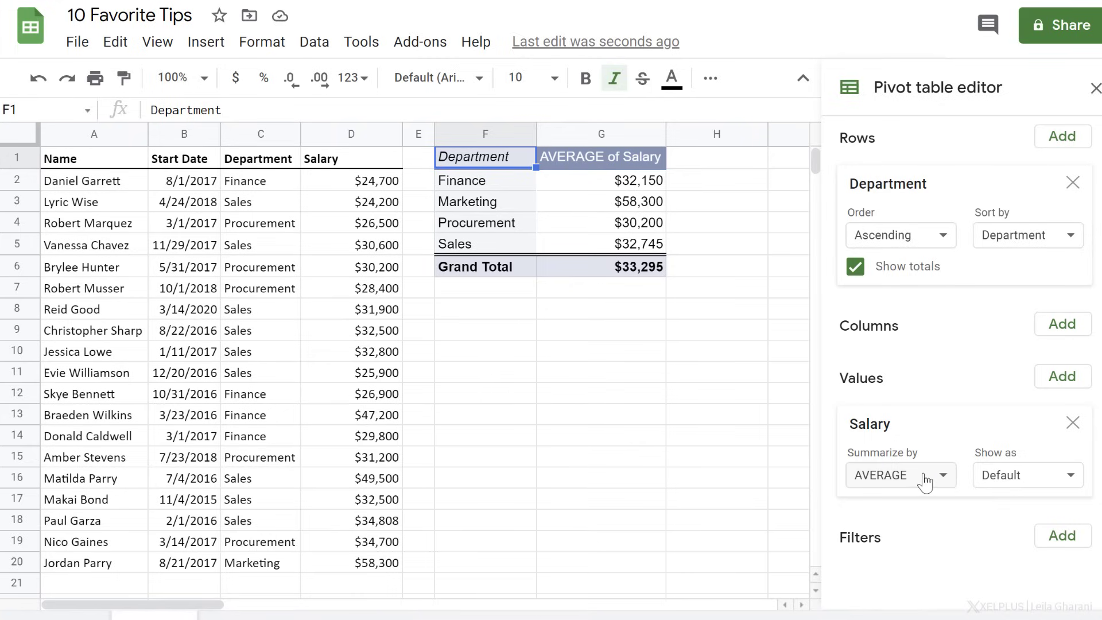
left_click(942, 480)
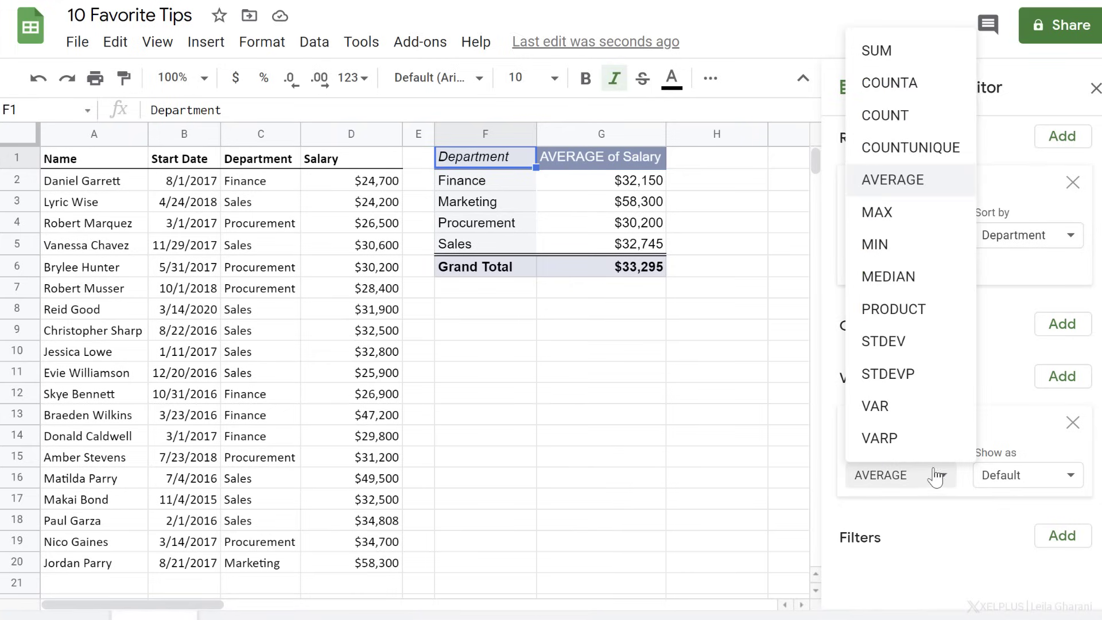
left_click(912, 214)
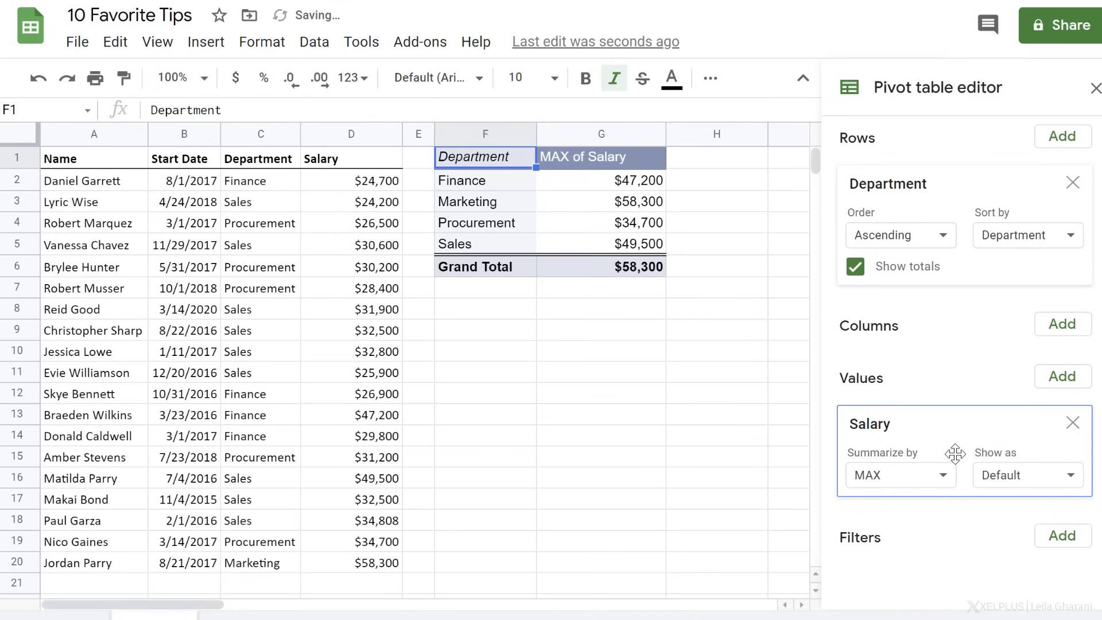
left_click(943, 479)
left_click(901, 61)
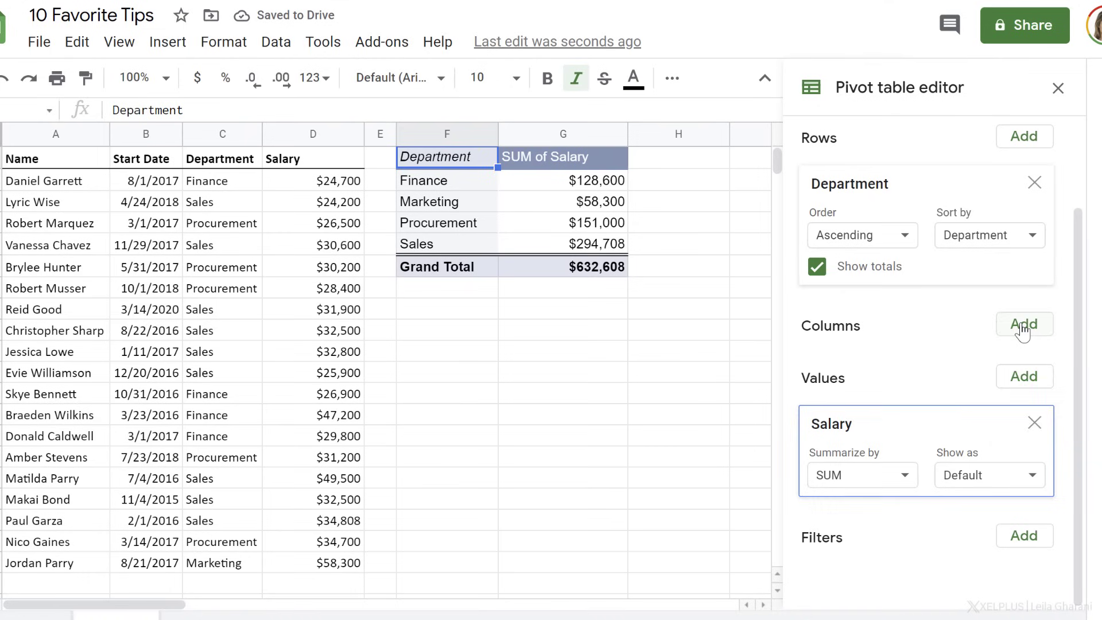
Step: Try adding Name across the pivot columns, then remove it again
left_click(1024, 325)
left_click(1028, 360)
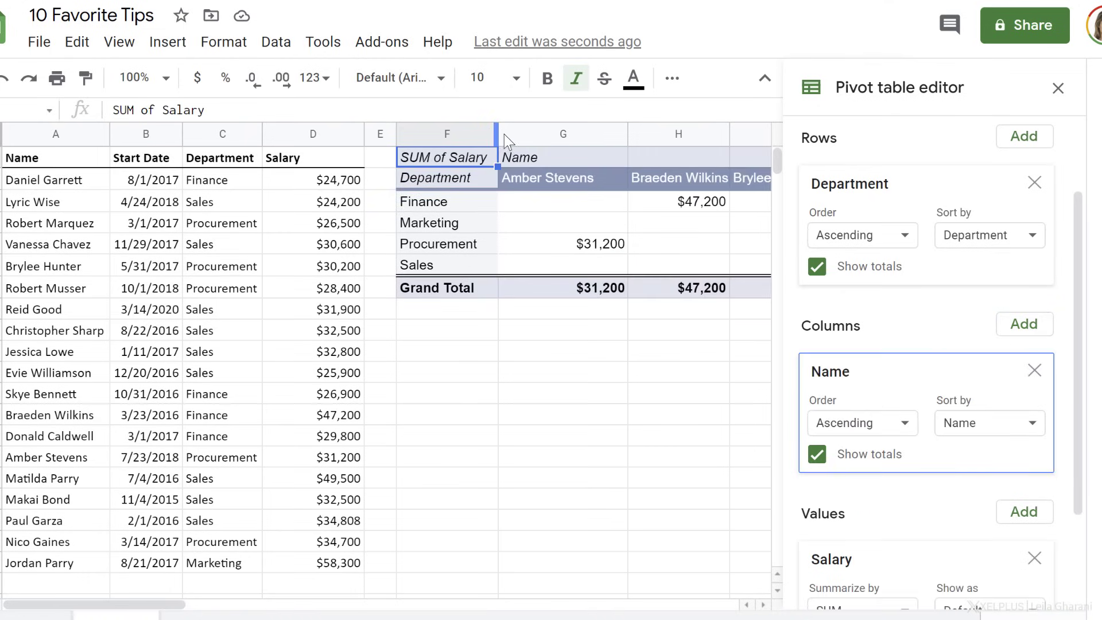
left_click_drag(175, 605, 86, 605)
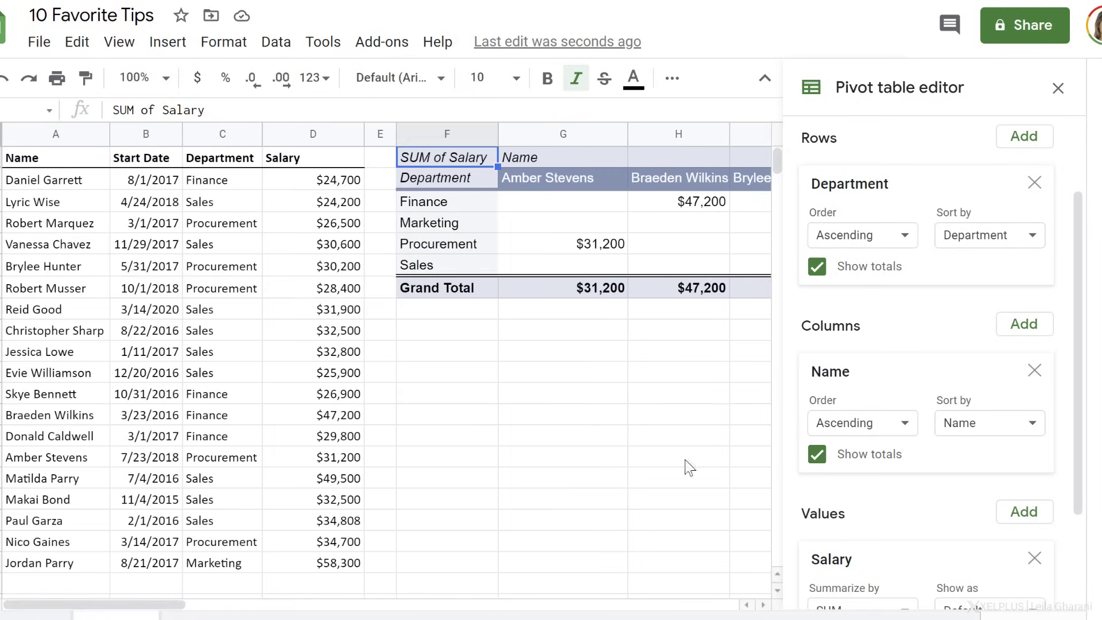
left_click(1034, 371)
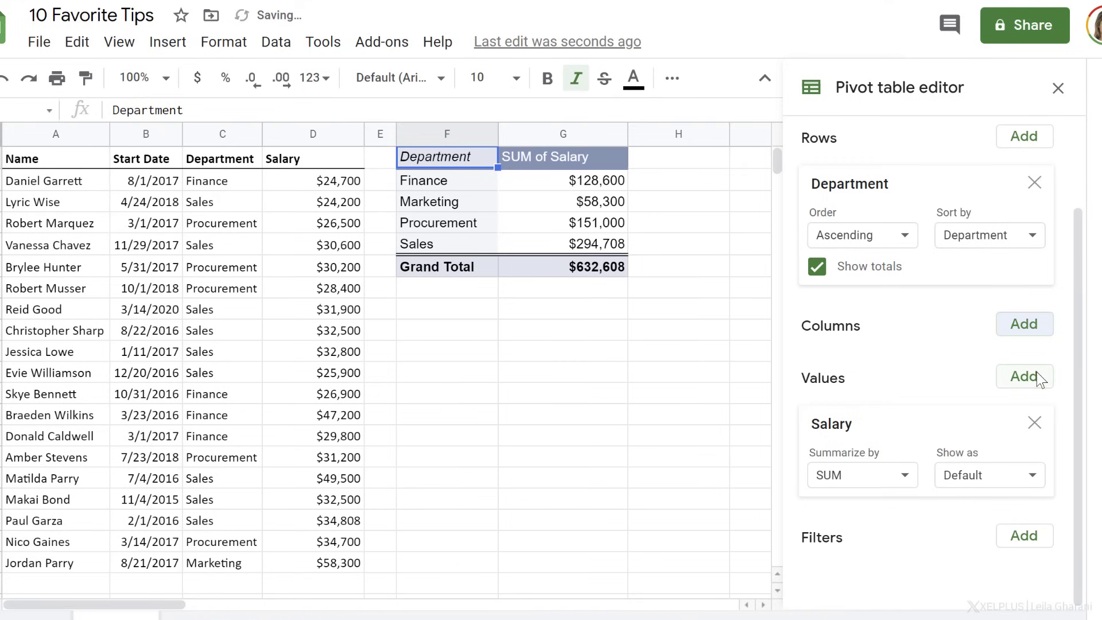
Step: Add Name under the pivot rows and collapse then expand the Finance group
left_click(1024, 142)
left_click(1028, 170)
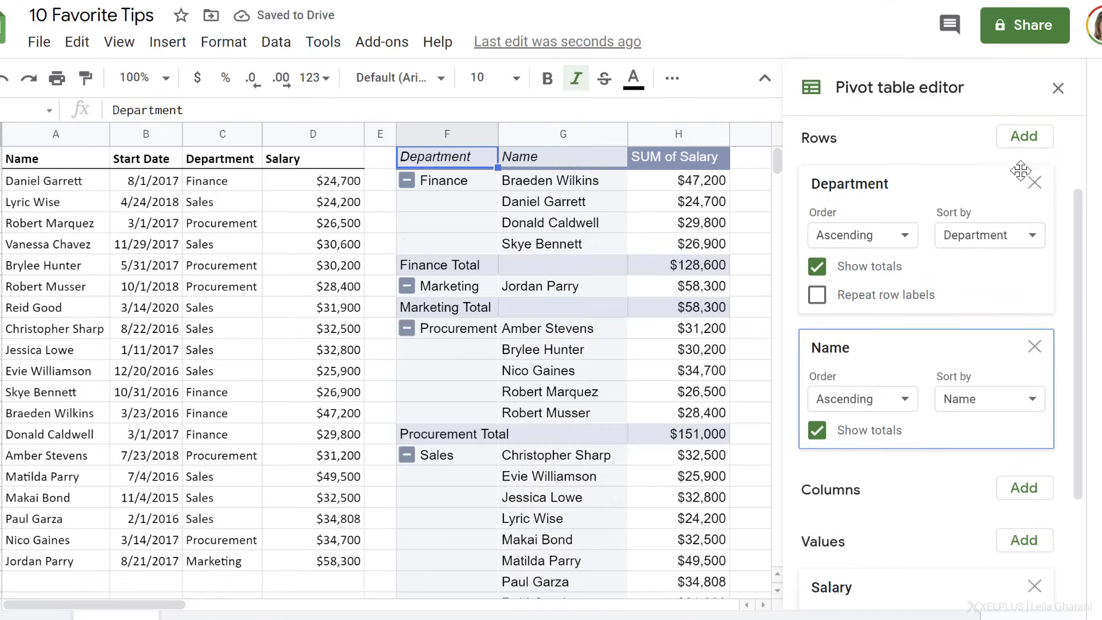
left_click(407, 180)
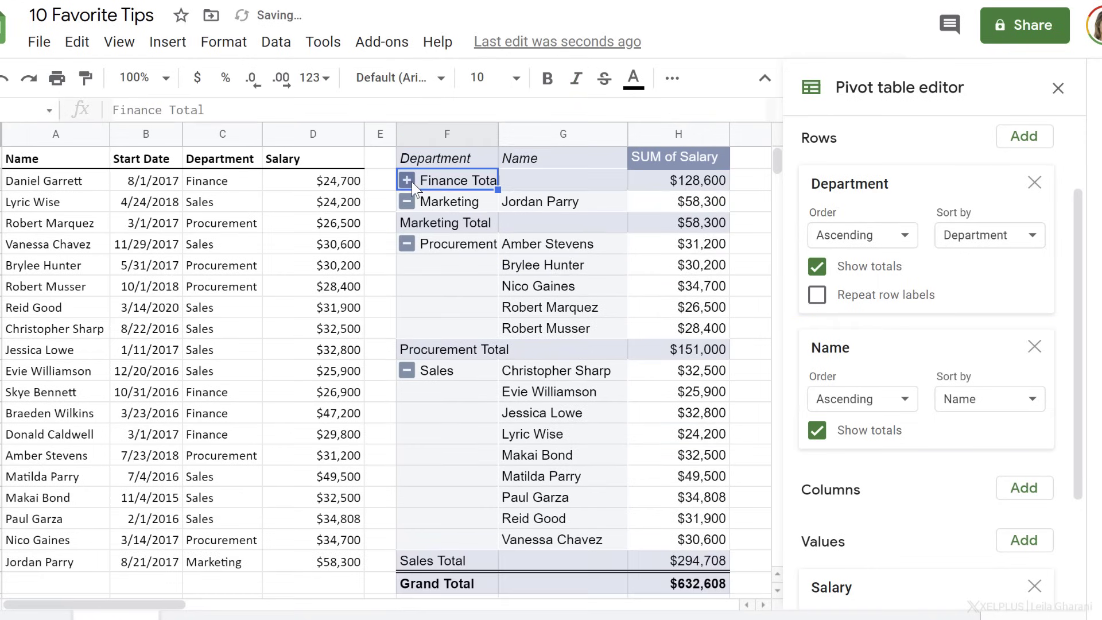
left_click(407, 181)
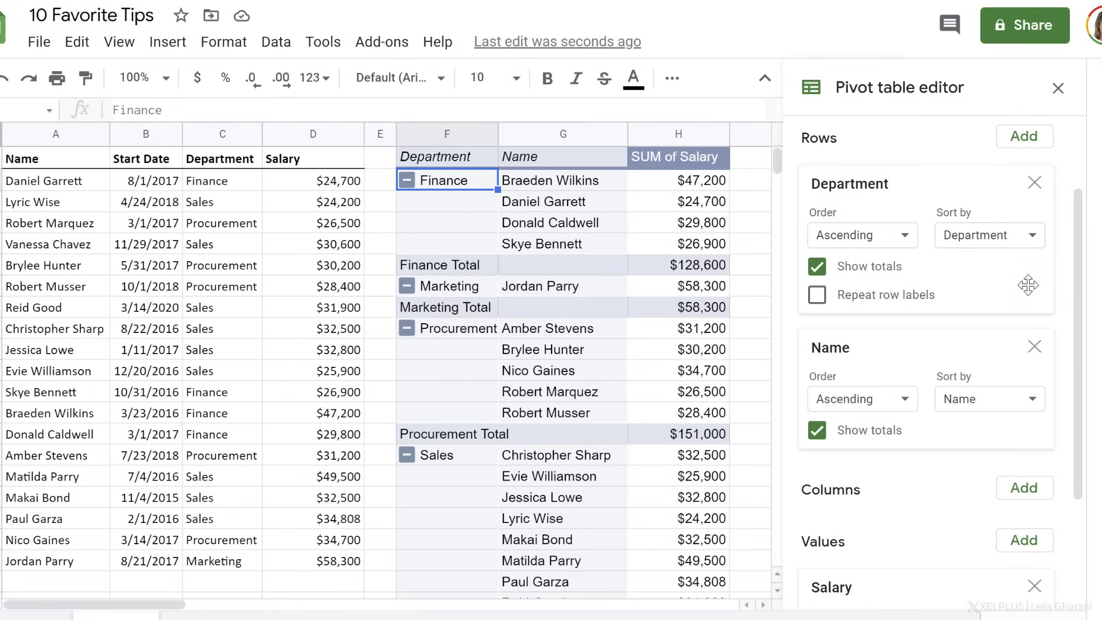
Step: Extend the pivot source range to Pivot!A1:D1000
scroll(1080, 224, "up", 2)
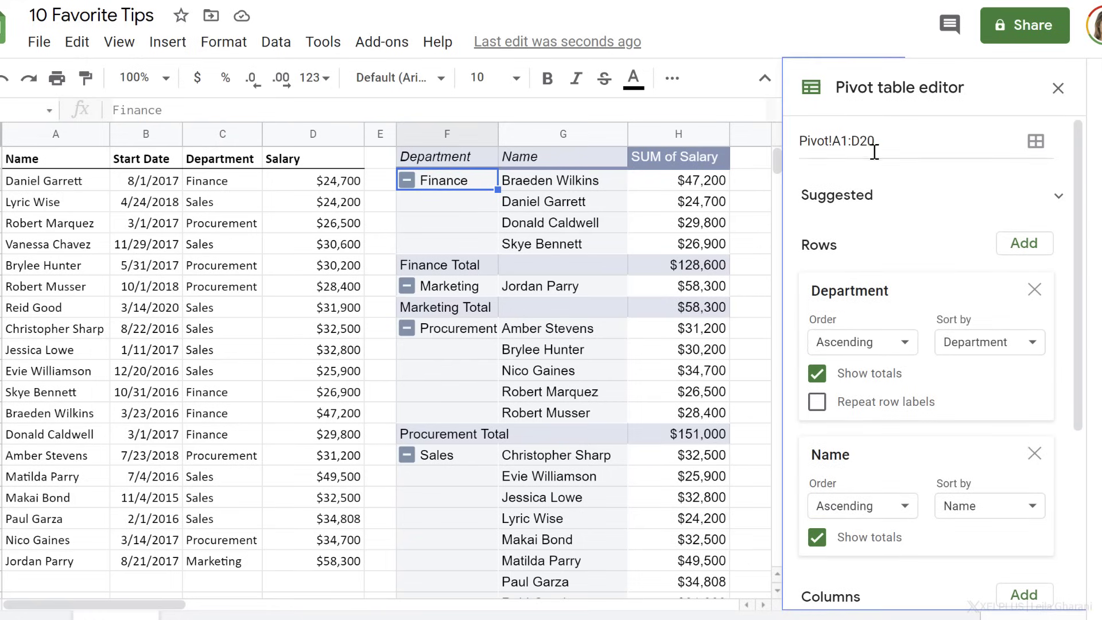
mouse_move(868, 141)
left_mouse_down()
mouse_move(880, 141)
mouse_move(860, 141)
left_mouse_up()
key("BackSpace")
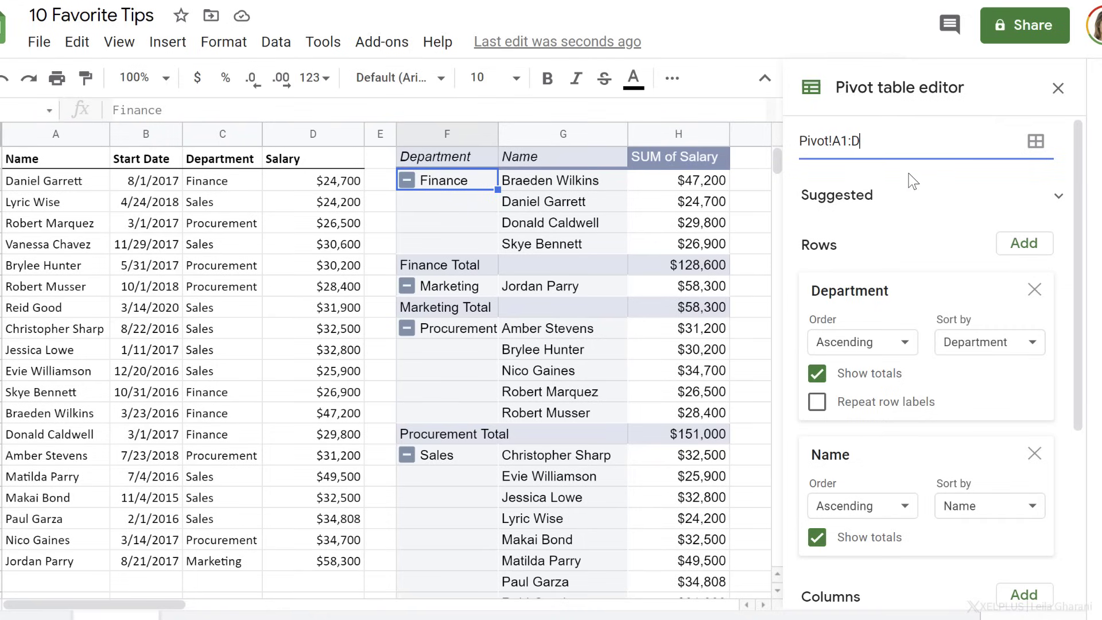
type("1000")
key("Return")
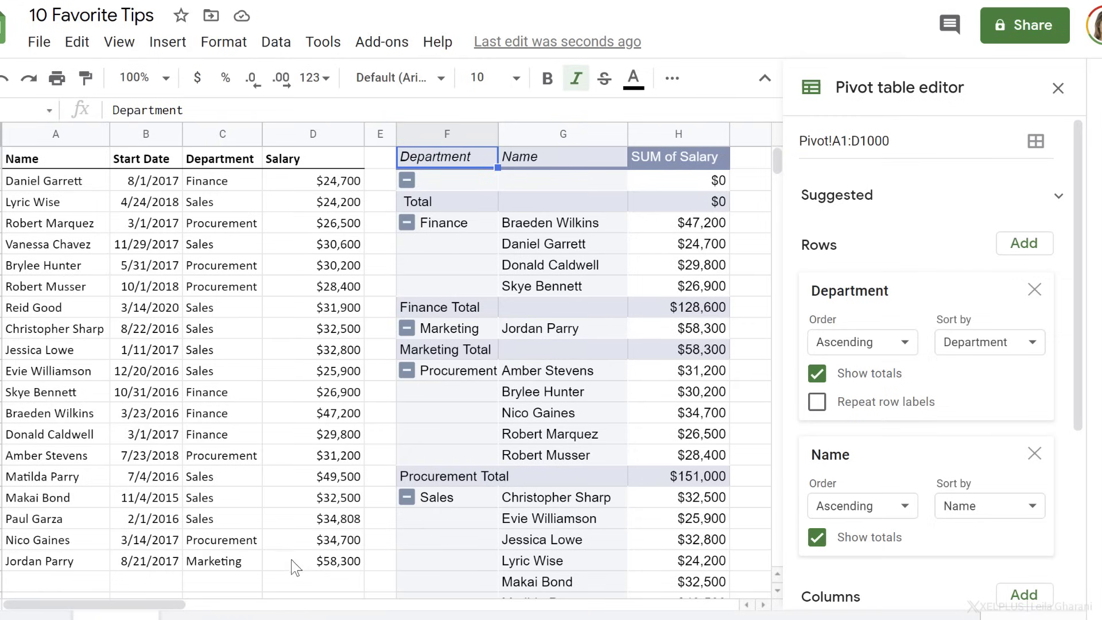
Step: Add a new employee row with a name, department Marketing and salary 60000
scroll(291, 559, "down", 2)
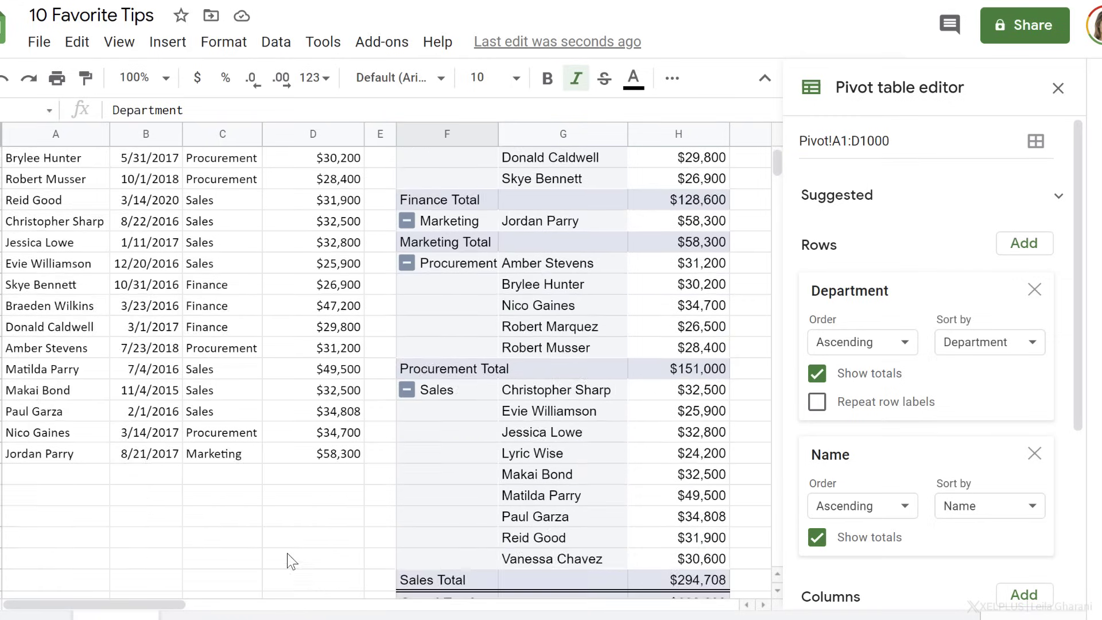
left_click(56, 472)
type("Lili")
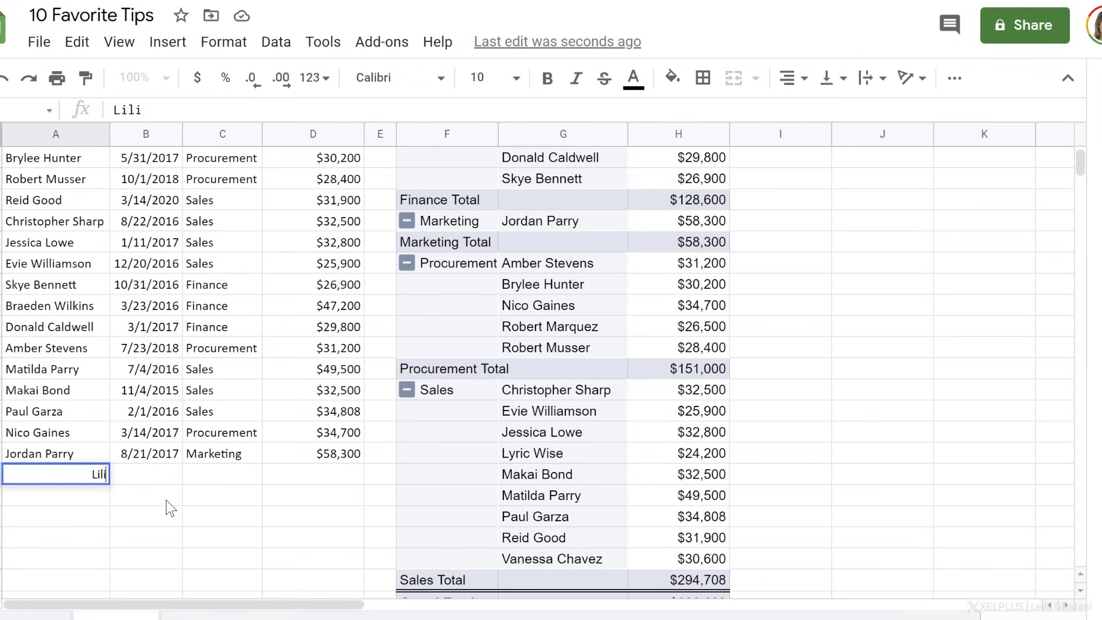
key("Tab")
key("Tab")
type("Marketing")
key("Tab")
type("60000")
key("Return")
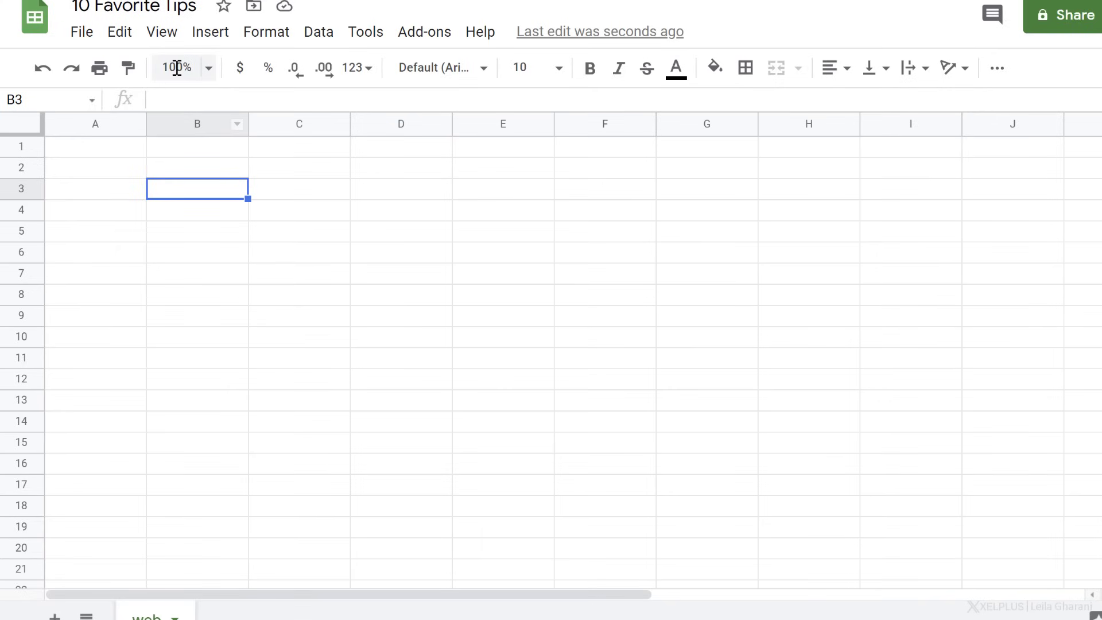
Step: Look over the IMPORT functions in the Insert > Function > Web list, then close the menu
left_click(210, 33)
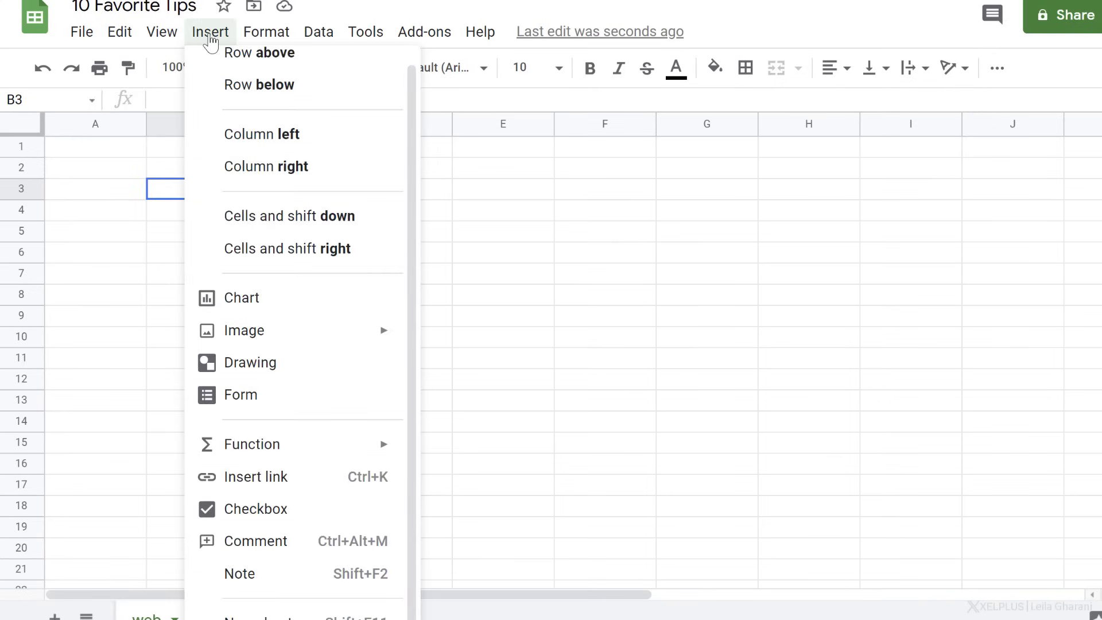
mouse_move(305, 453)
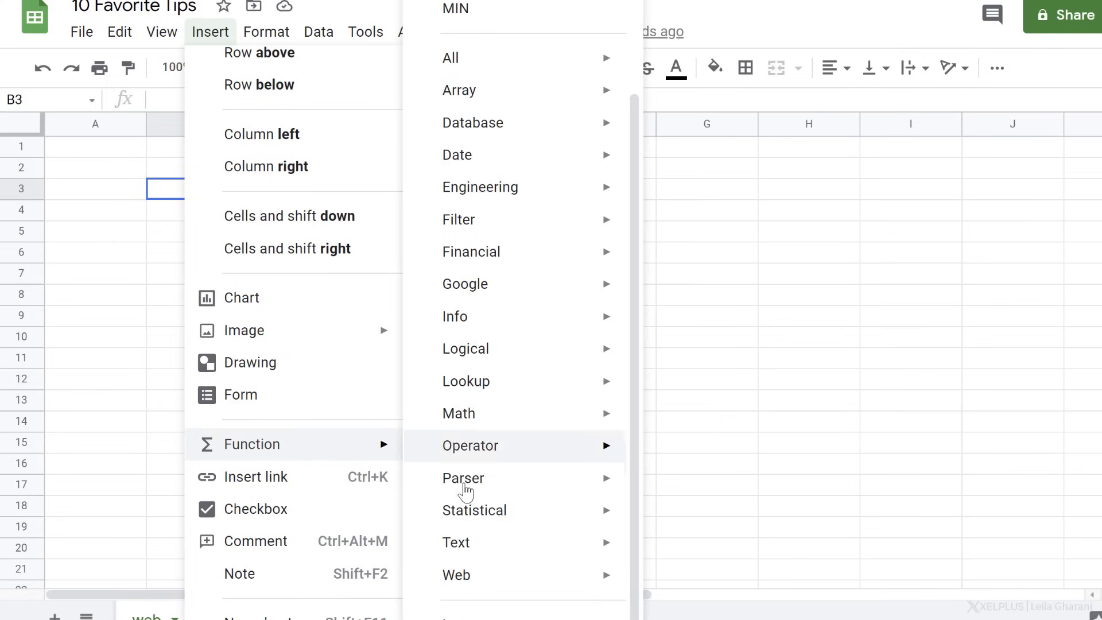
mouse_move(495, 582)
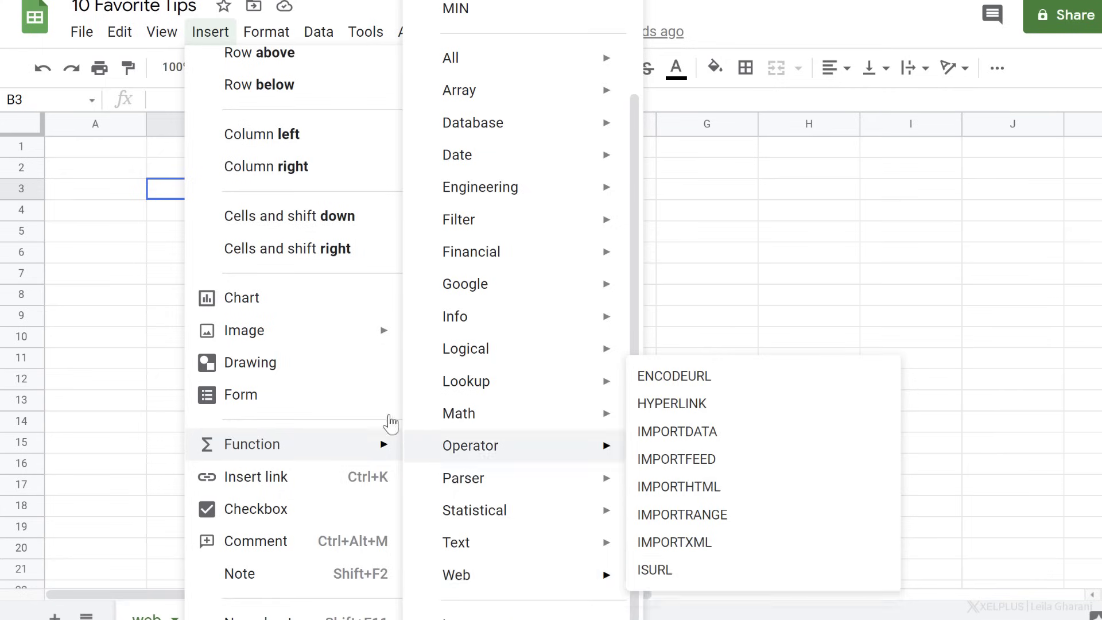
left_click(143, 211)
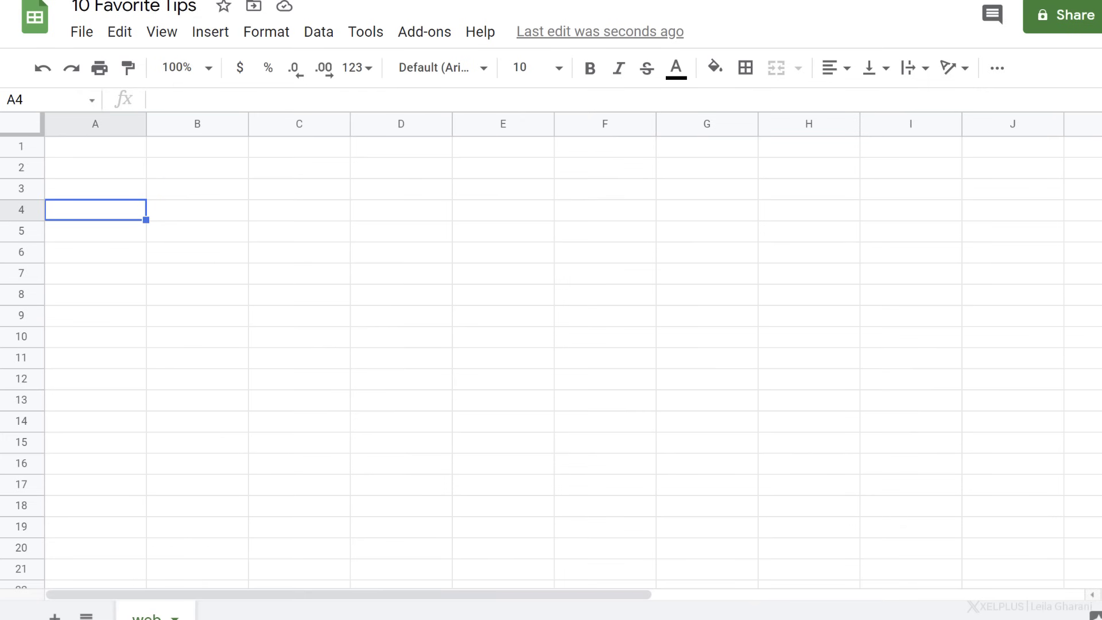
Step: Copy the URL of the officeholidays.com Austria 2021 holidays page from Chrome's address bar
key("alt+Tab")
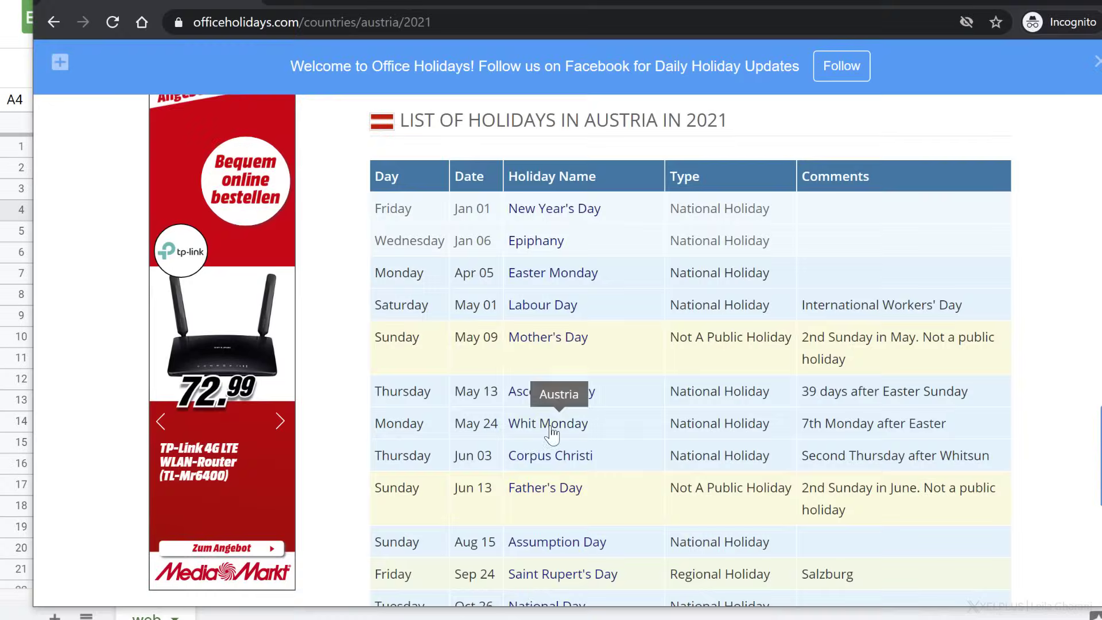
scroll(551, 428, "up", 4)
scroll(549, 436, "up", 8)
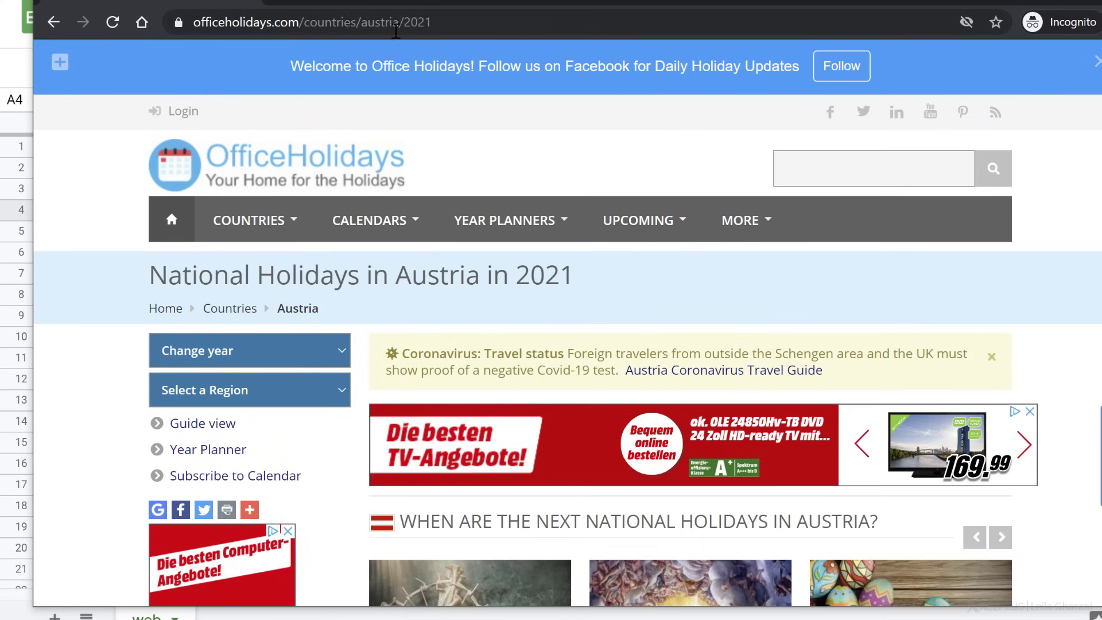
scroll(583, 278, "down", 12)
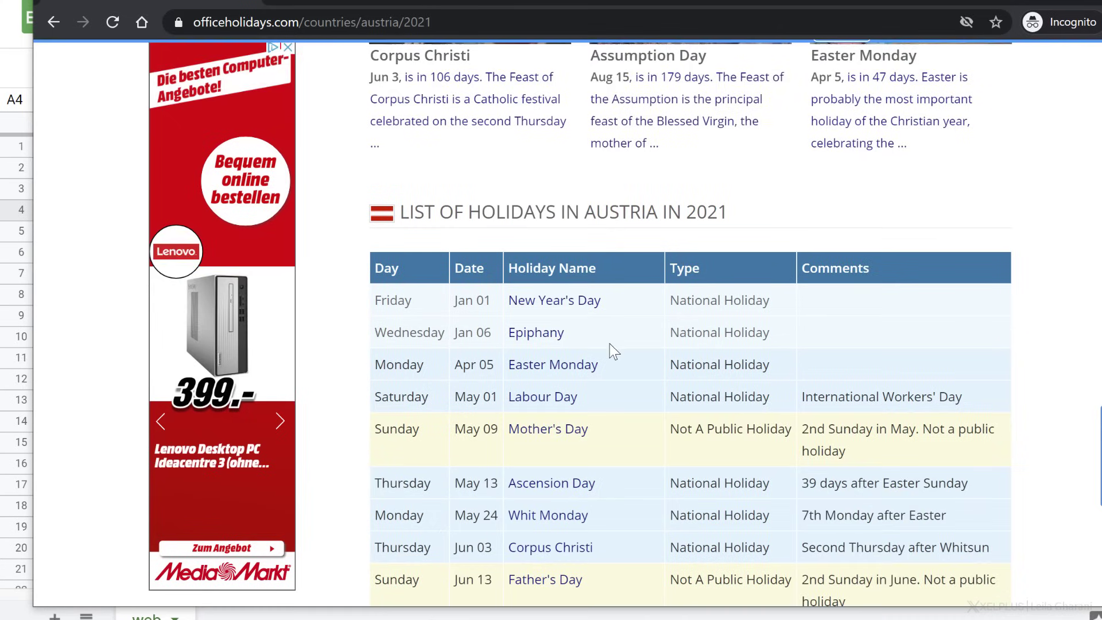
scroll(559, 311, "up", 2)
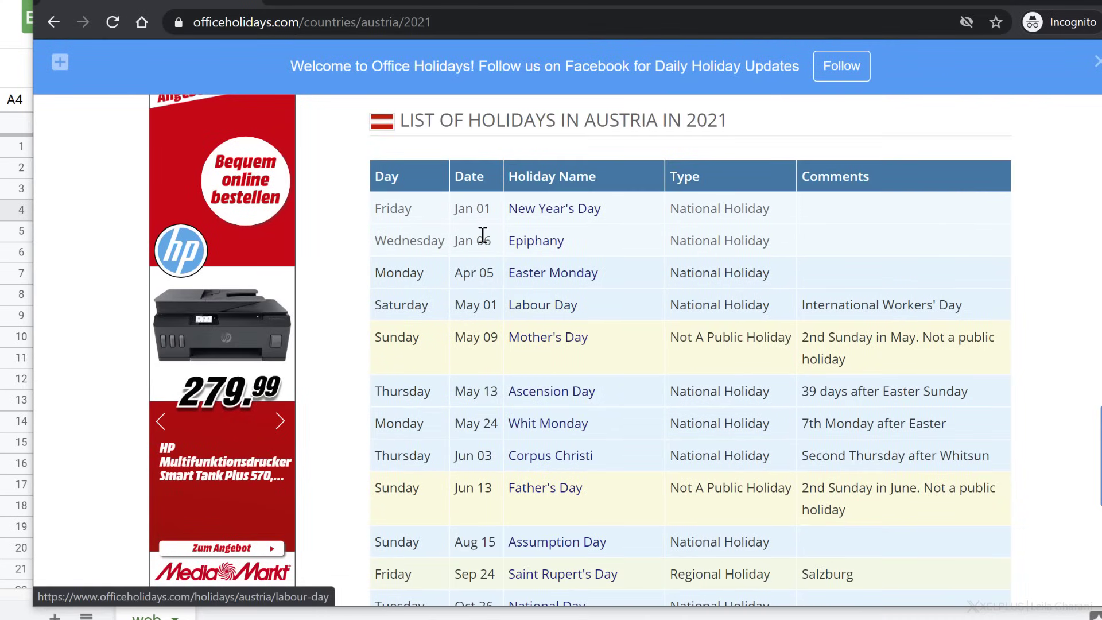
left_click(441, 23)
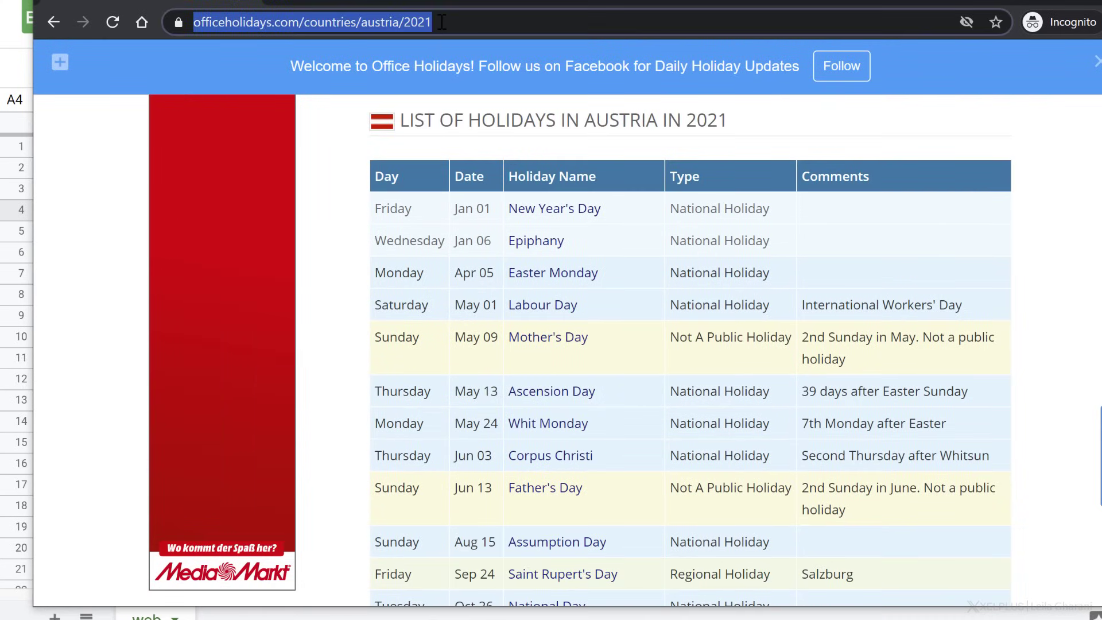
key("ctrl+c")
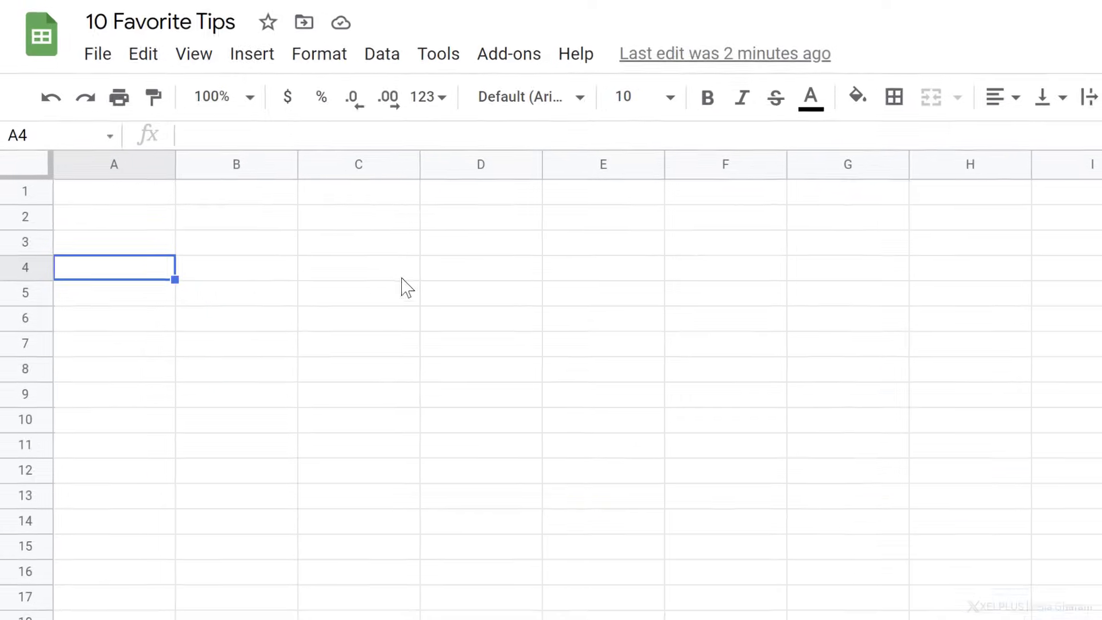
Step: Enter =IMPORTHTML("<holidays URL>","table",1) in B4 to load Austria's 2021 holiday table
left_click(230, 274)
type("=")
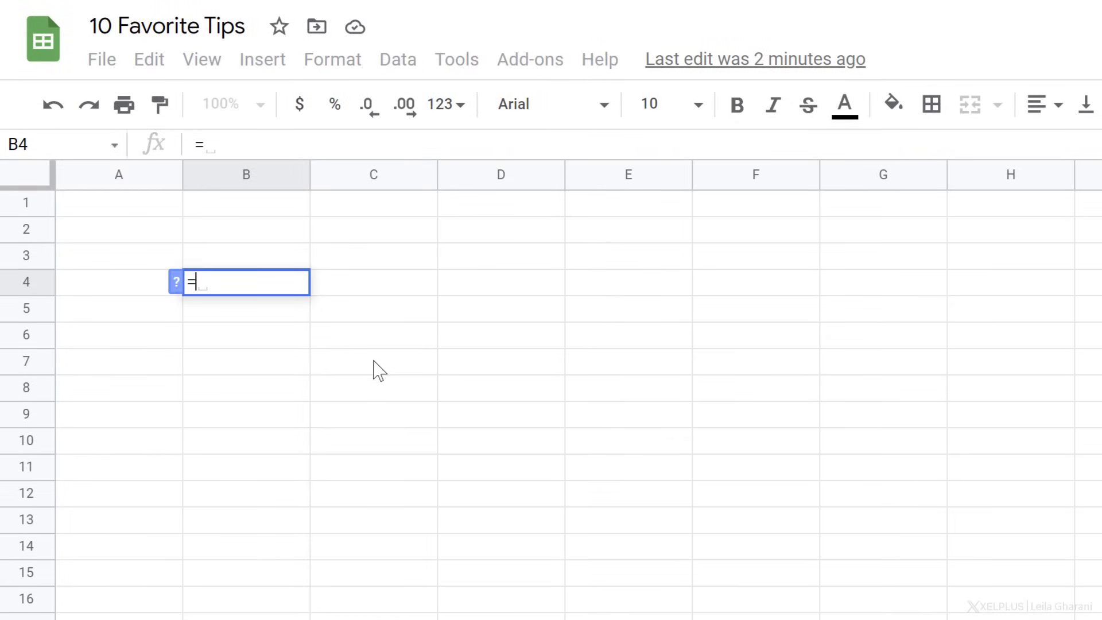
type("import")
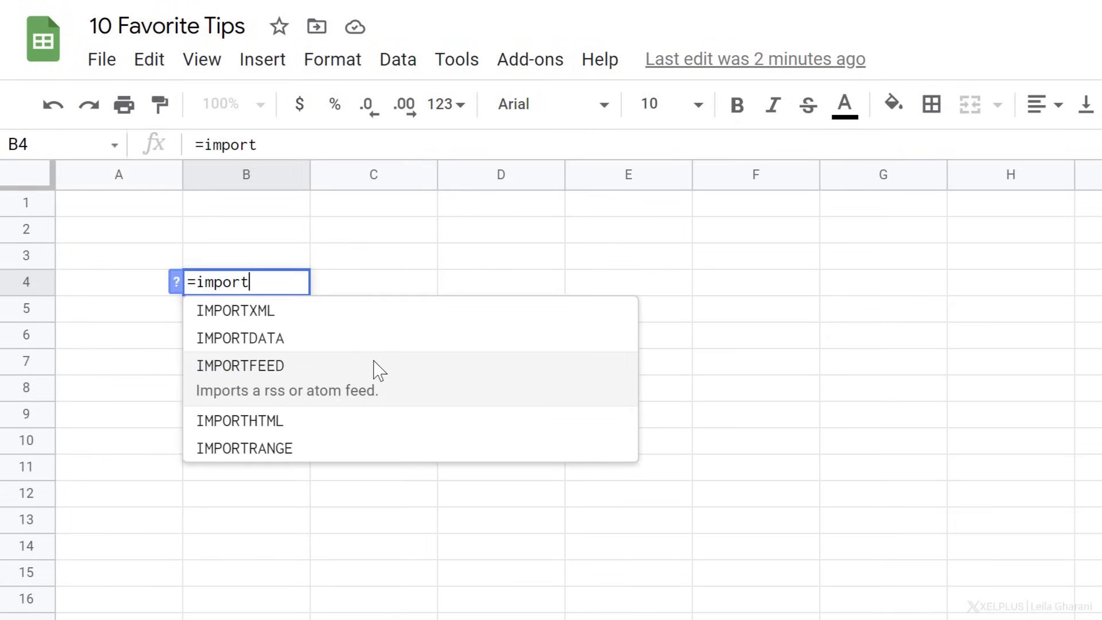
key("Down")
key("Tab")
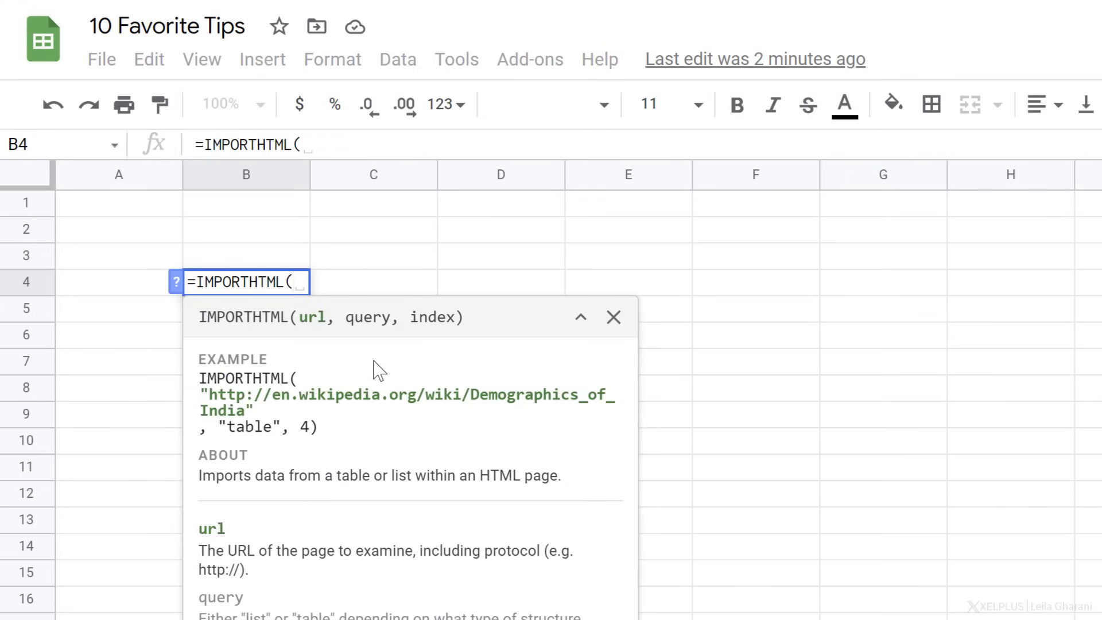
type("\"")
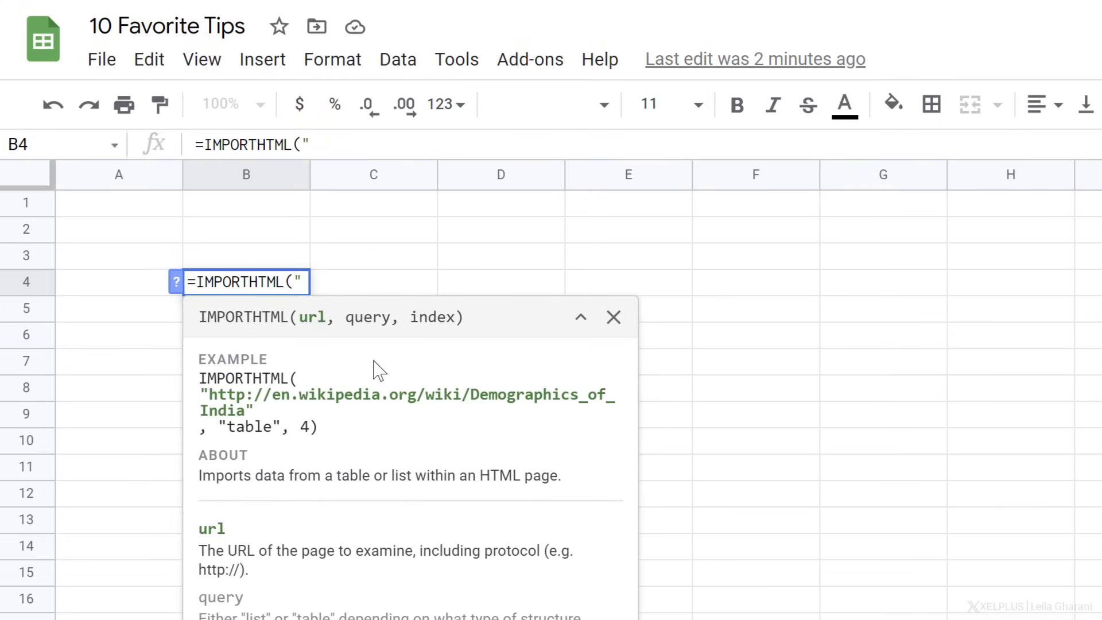
key("ctrl+v")
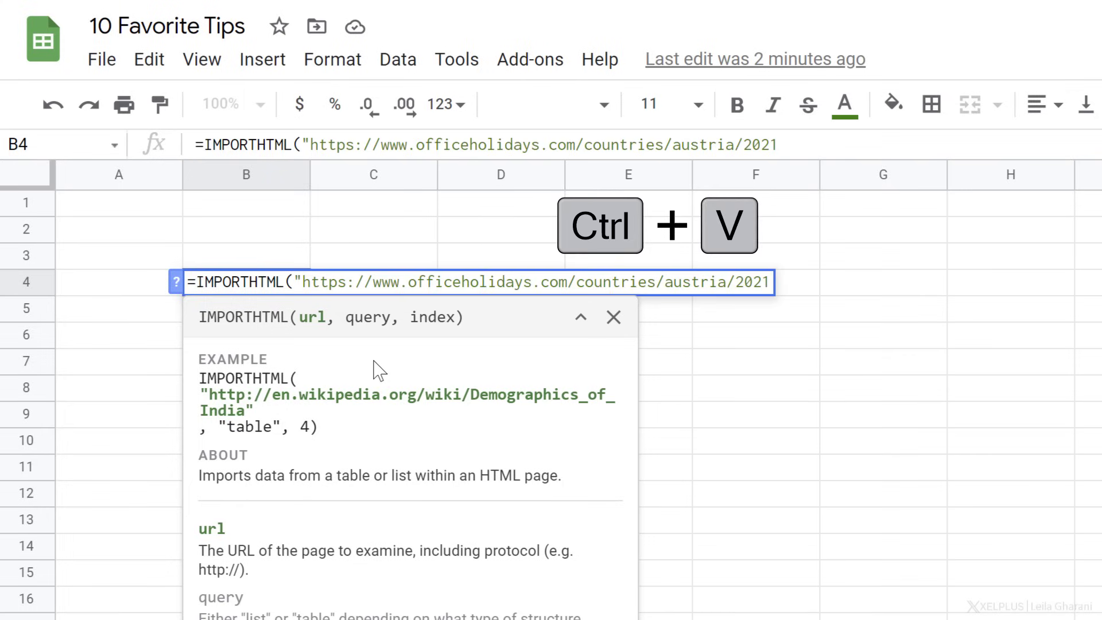
type("\"")
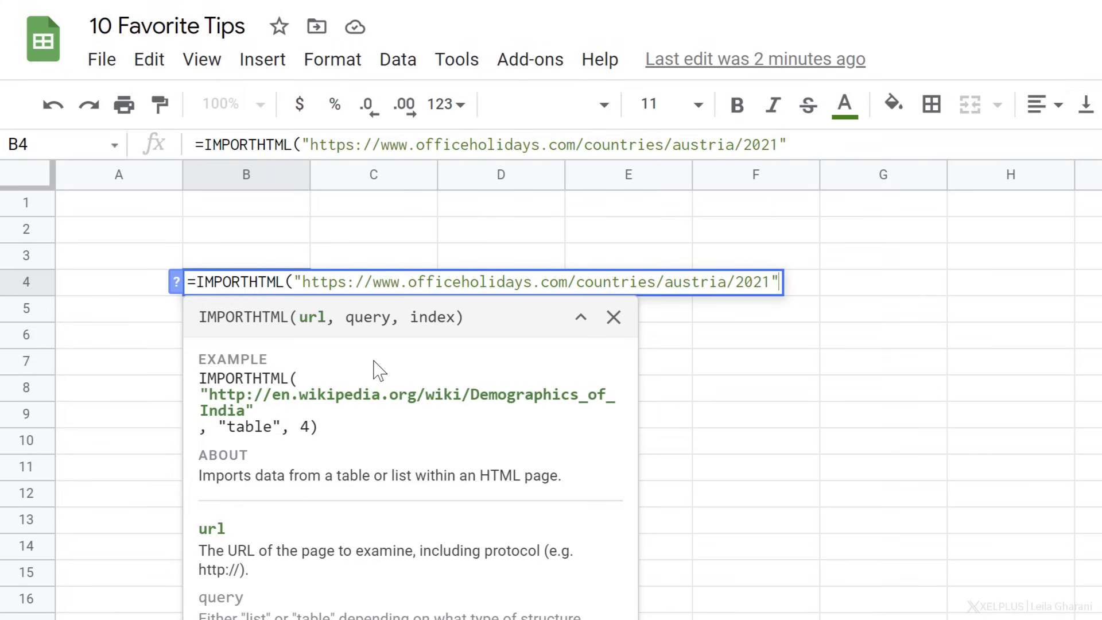
type(", \"")
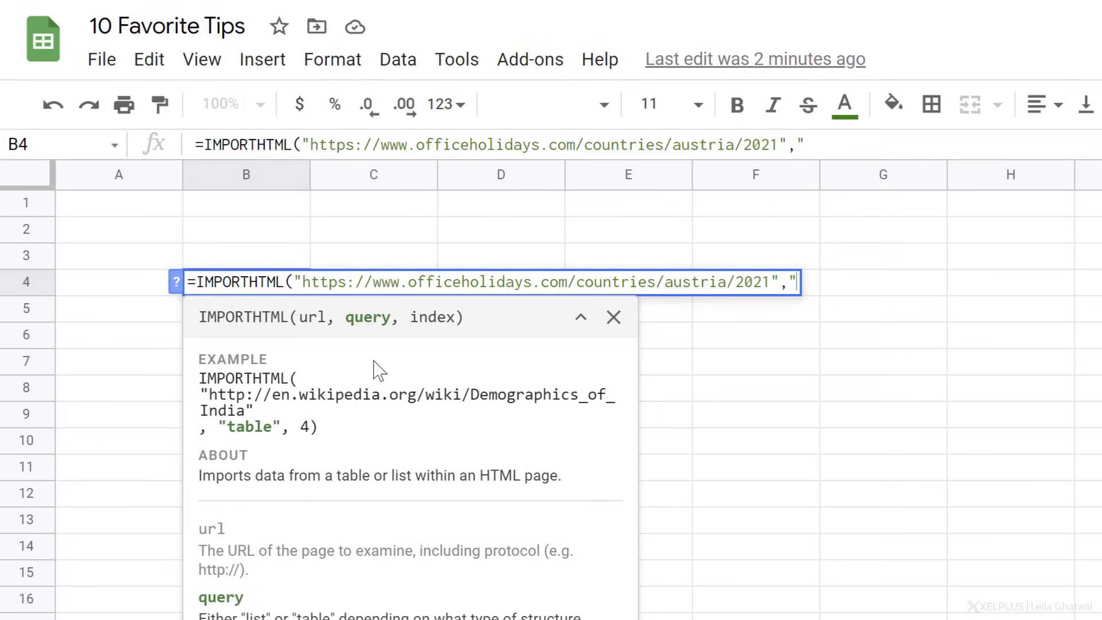
type("table")
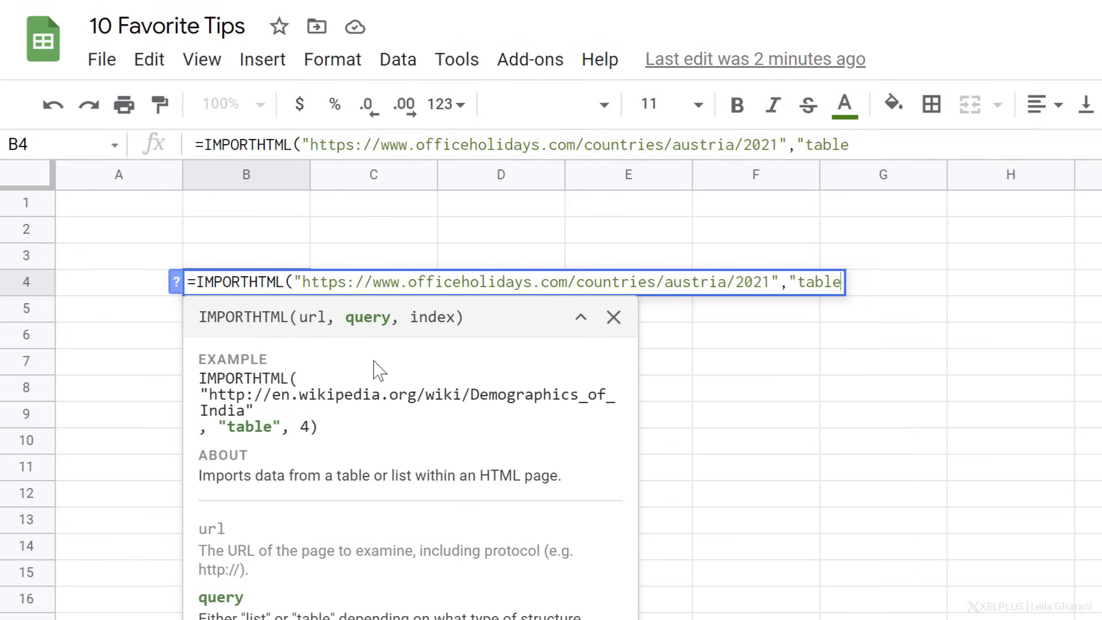
type("\",")
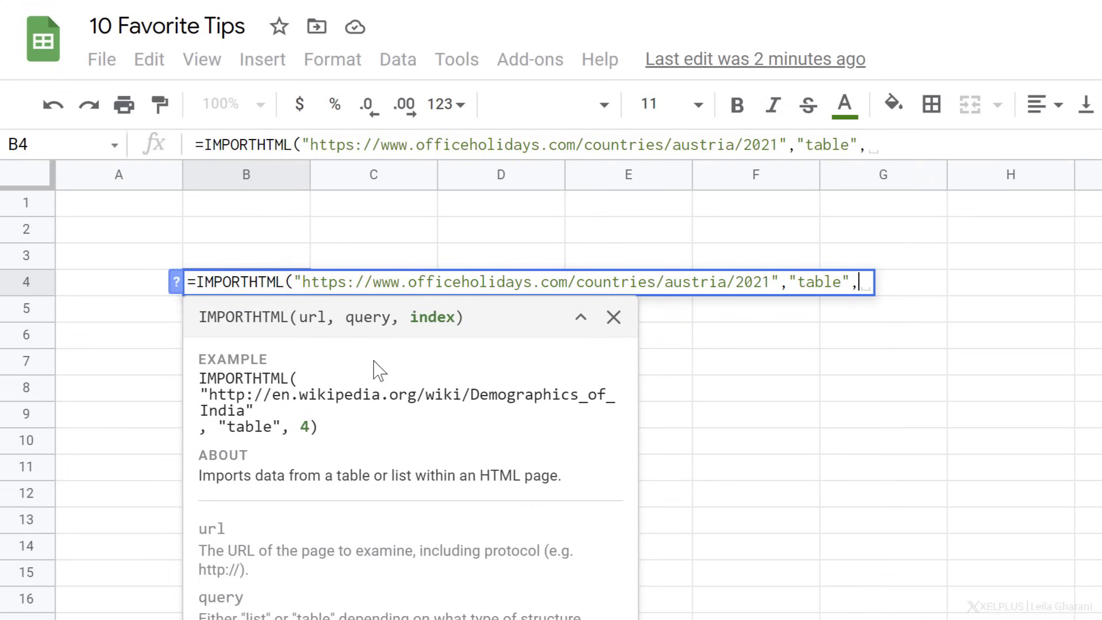
key("BackSpace")
type("1")
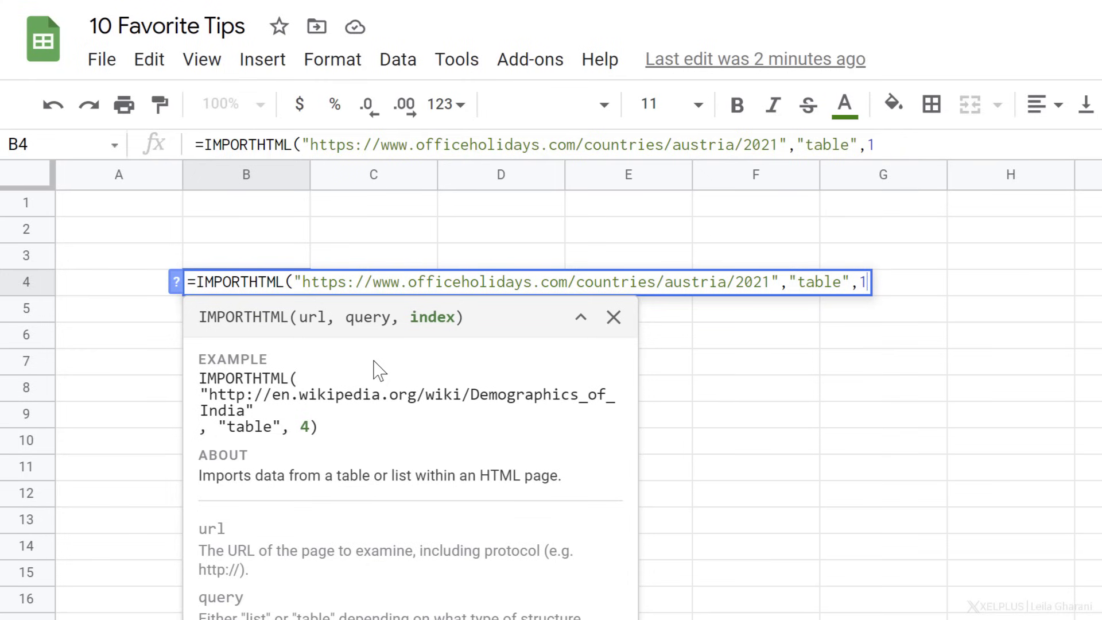
type(")")
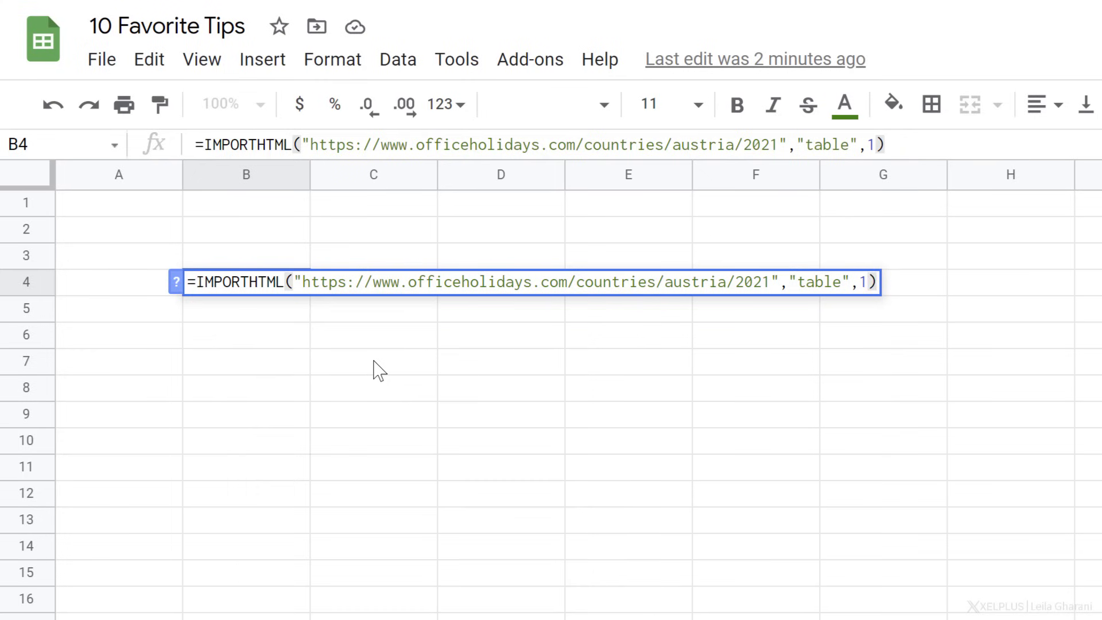
key("Return")
key("Up")
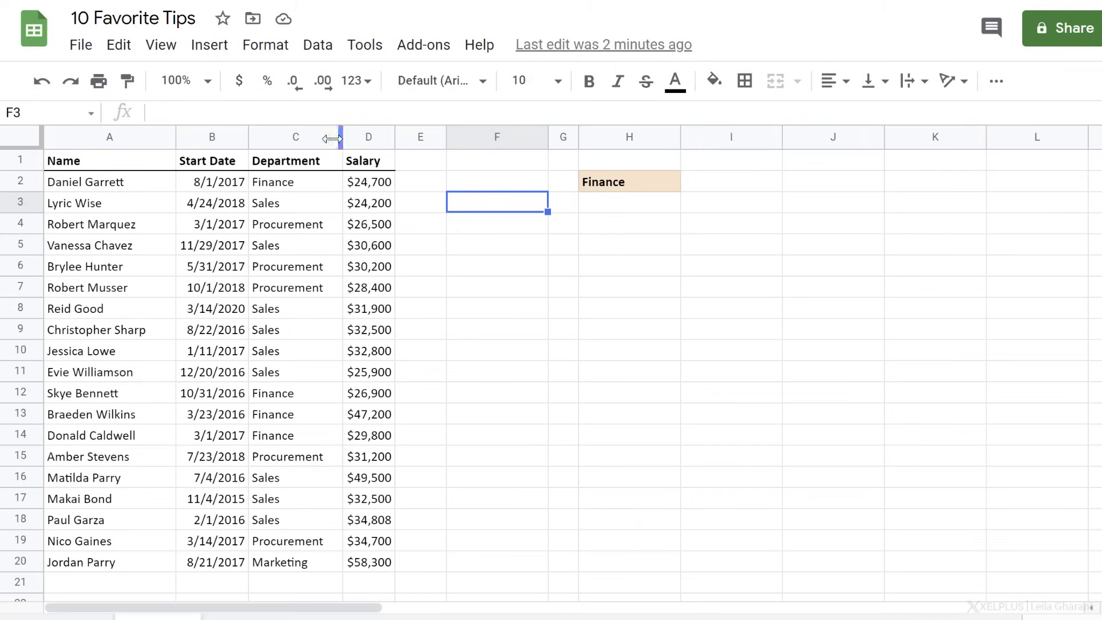
left_click(196, 51)
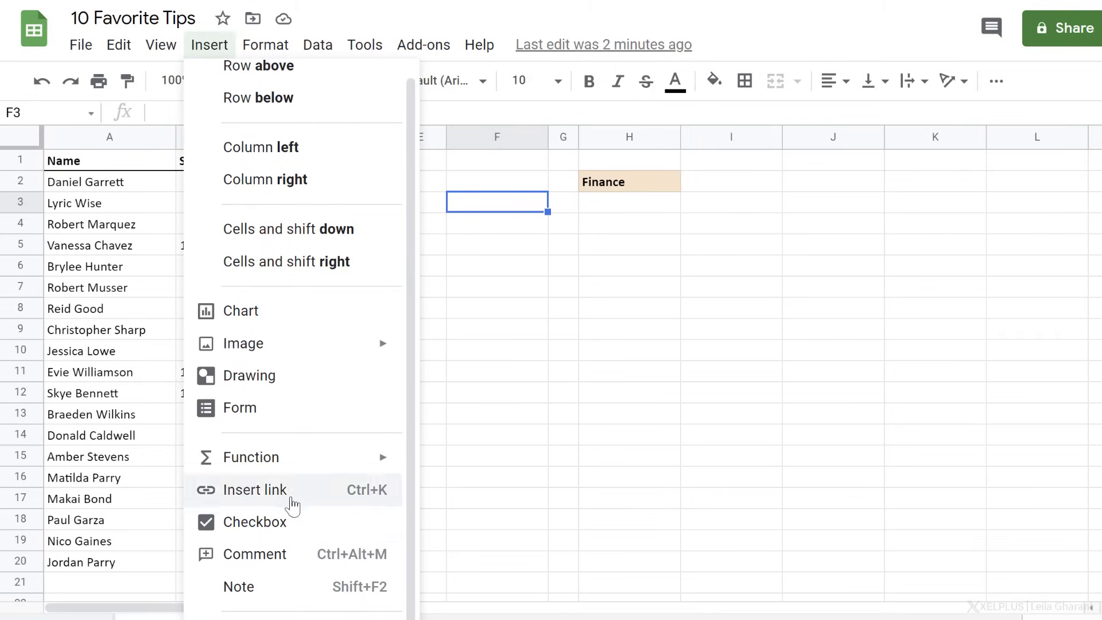
mouse_move(397, 459)
mouse_move(454, 313)
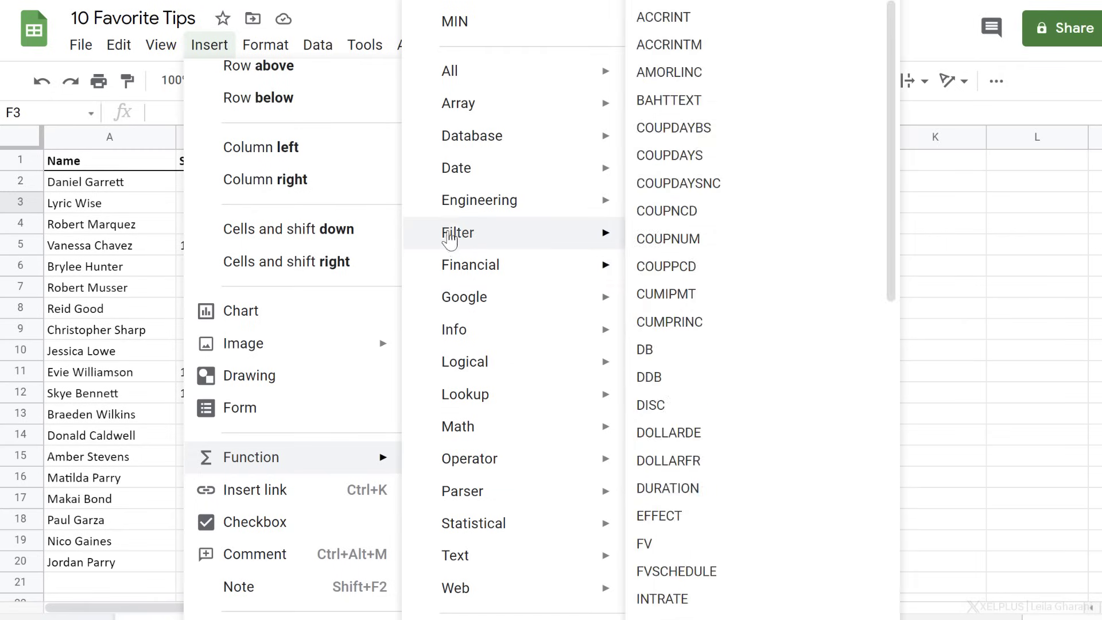
mouse_move(456, 240)
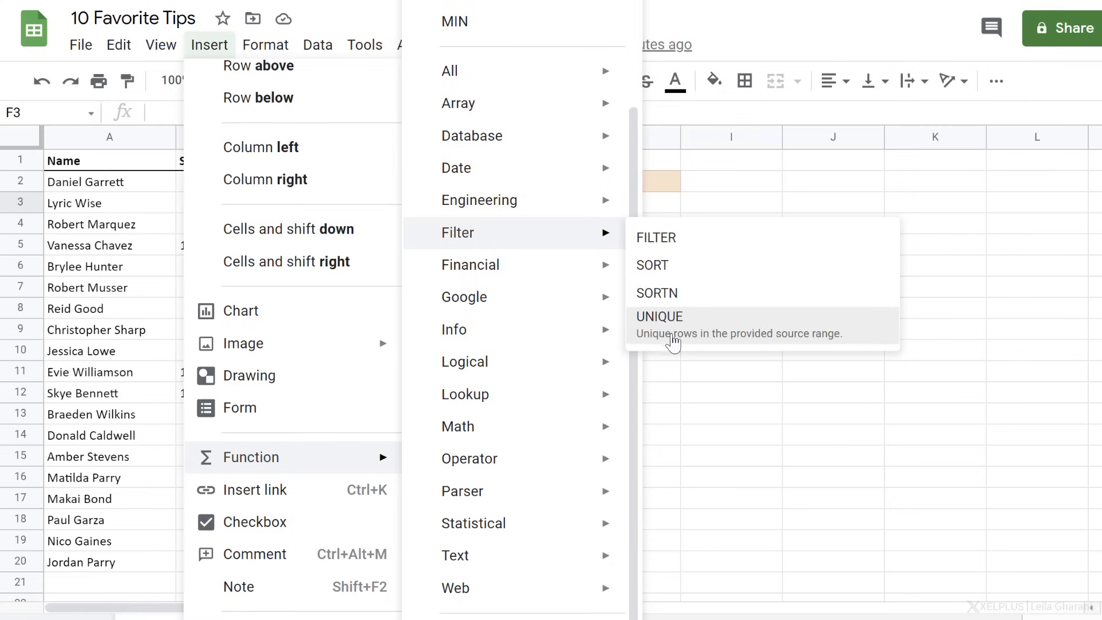
left_click(664, 361)
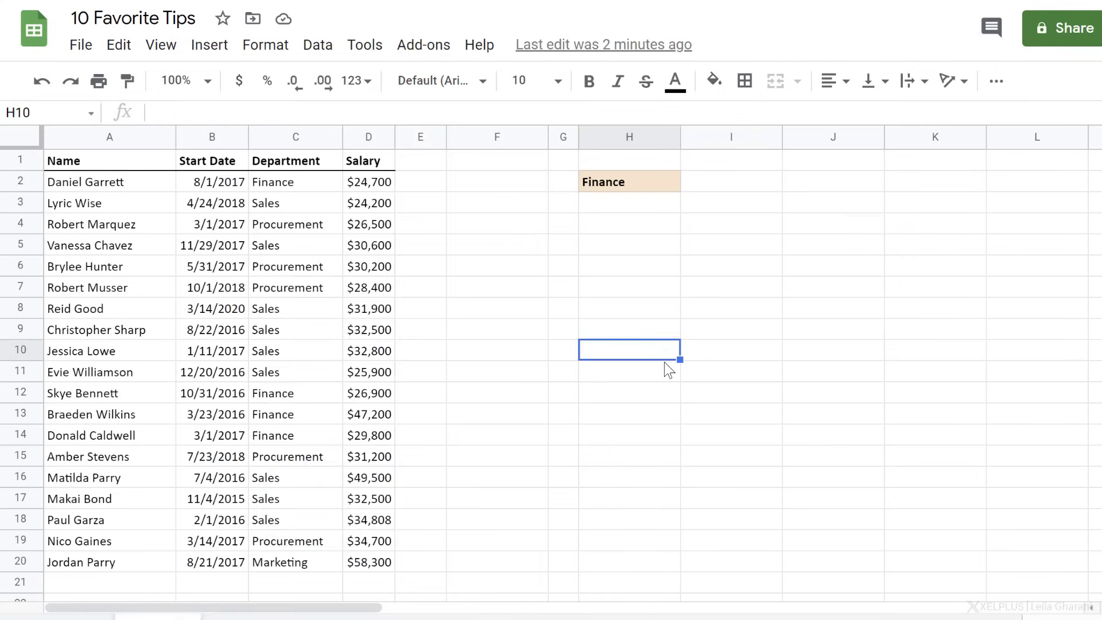
Step: Enter =UNIQUE(C2:C20) in F3 to list the distinct departments
left_click(498, 204)
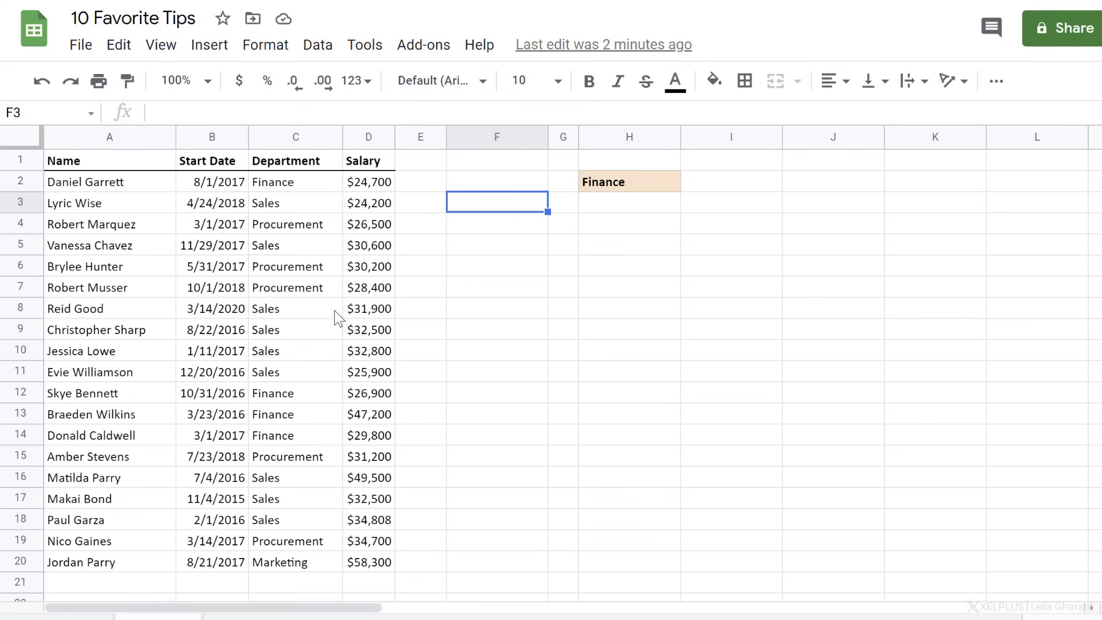
type("=un")
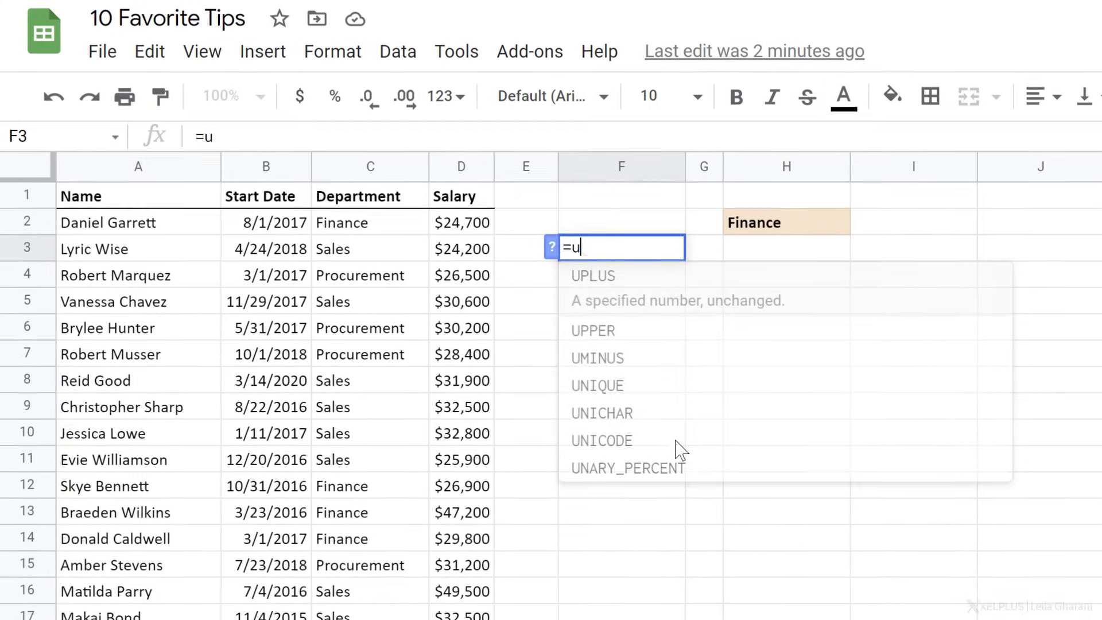
key("Tab")
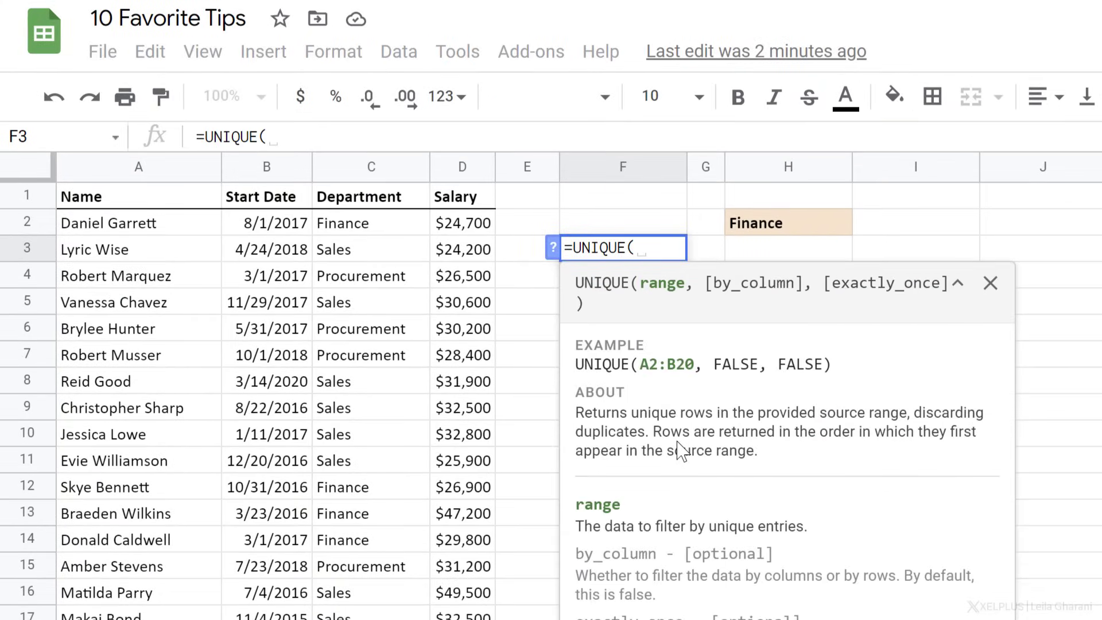
left_click_drag(379, 232, 374, 619)
type(")")
key("Return")
left_click(623, 248)
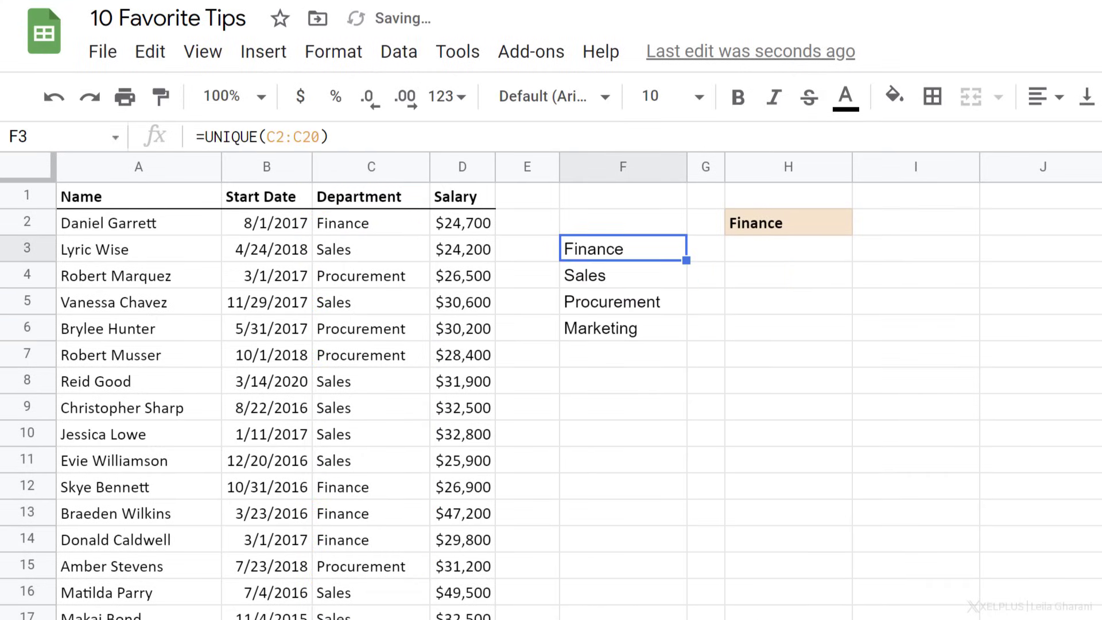
Step: Test the list by changing C9 to 'new dep', then undo it back to Sales
left_click(364, 412)
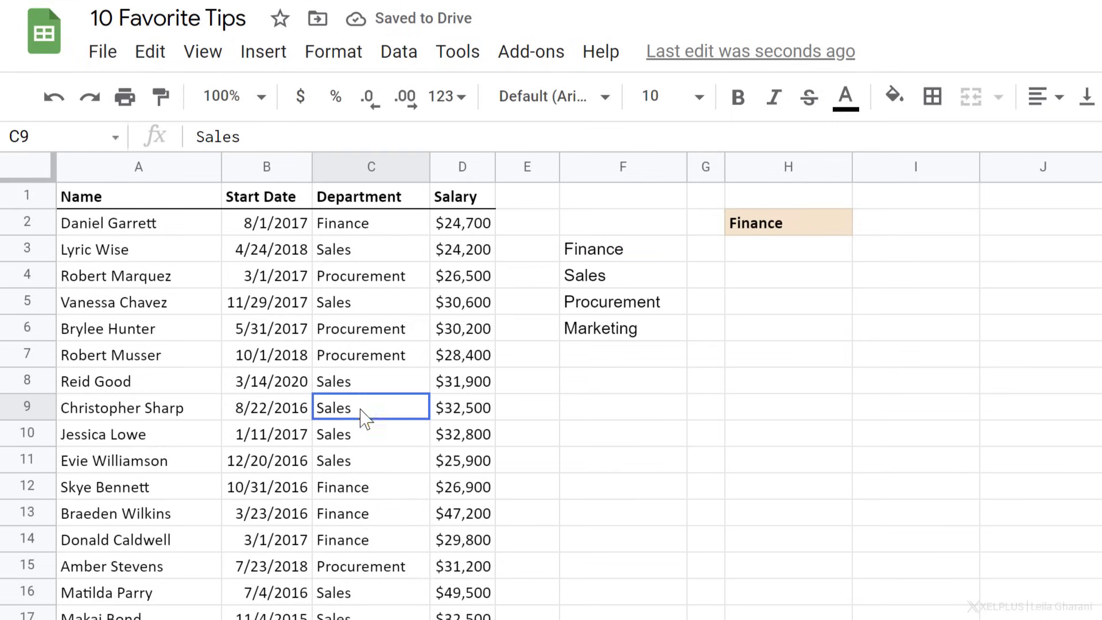
type("new dep")
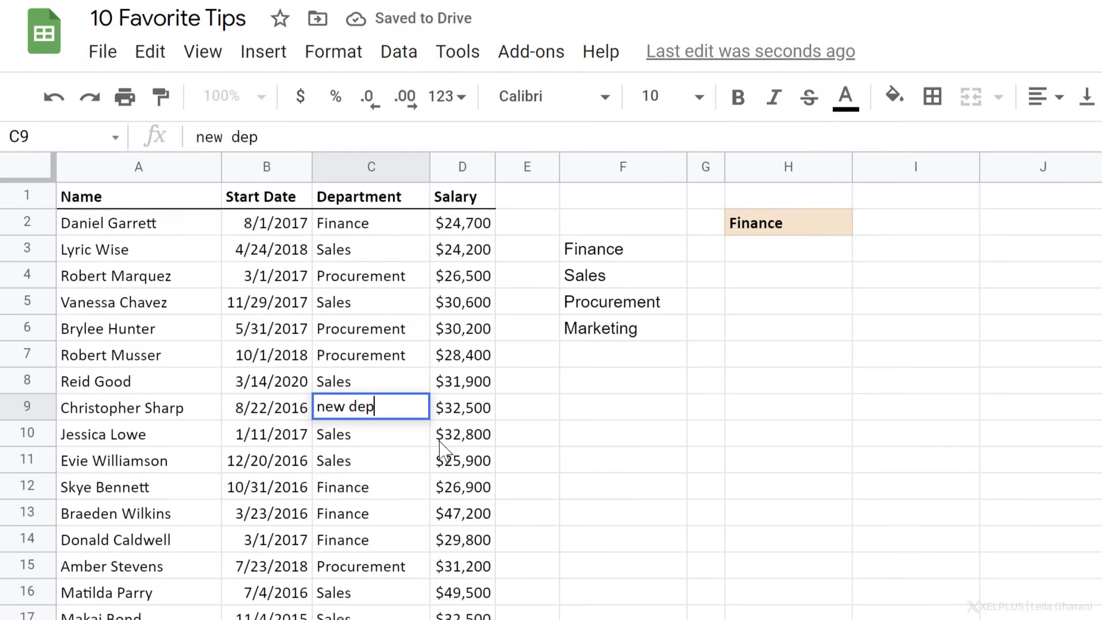
key("Return")
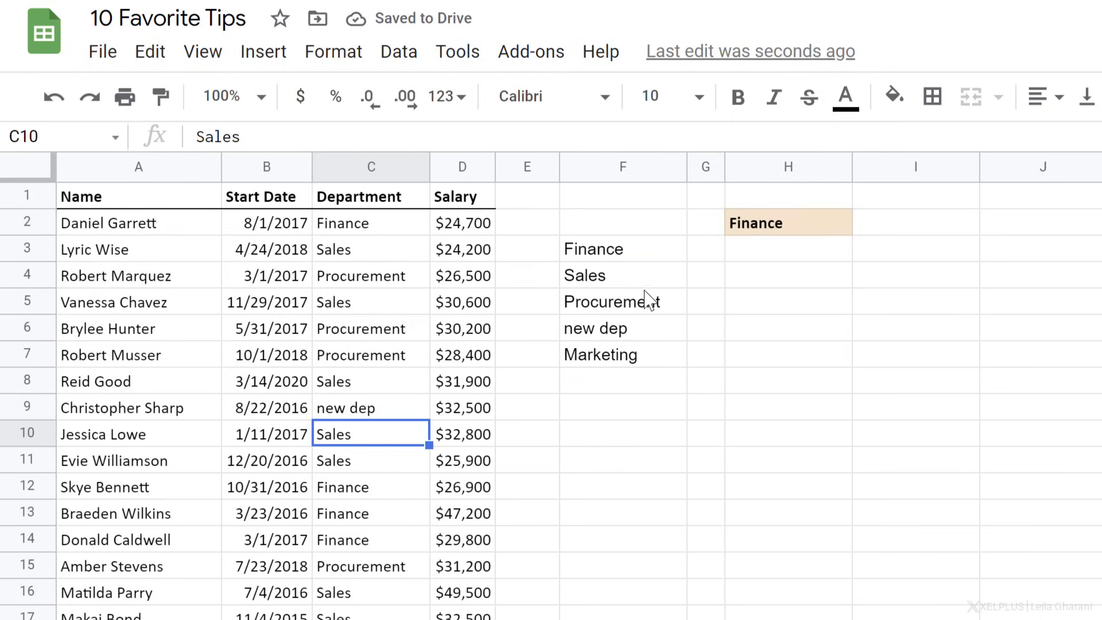
key("ctrl+z")
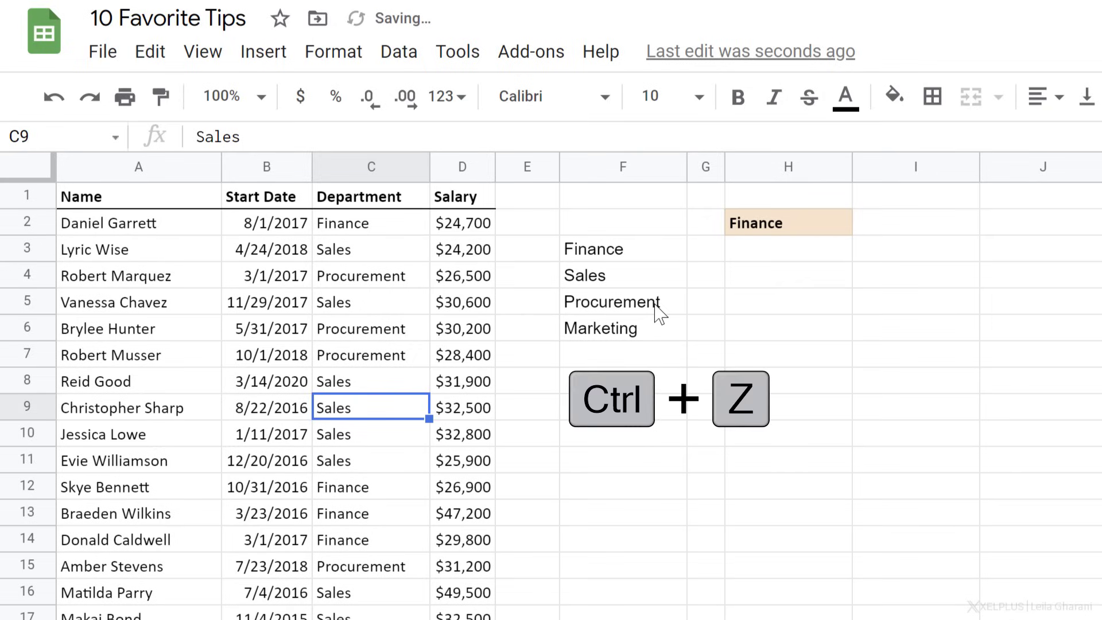
Step: Wrap the F3 formula in SORT, making it =sort(UNIQUE(C2:C20))
left_click(631, 256)
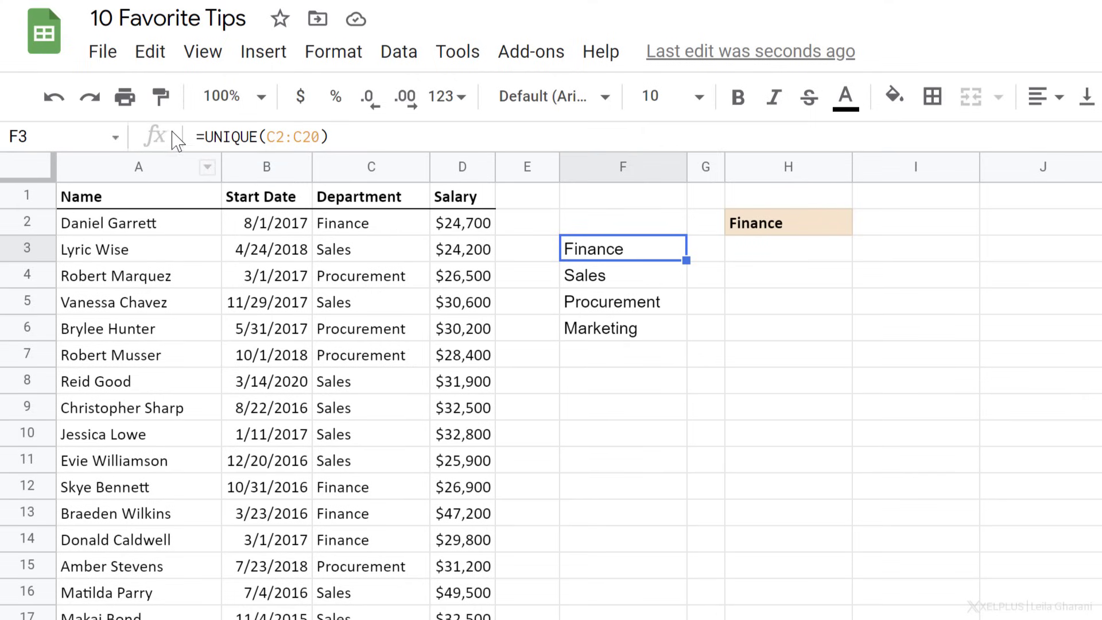
left_click(197, 139)
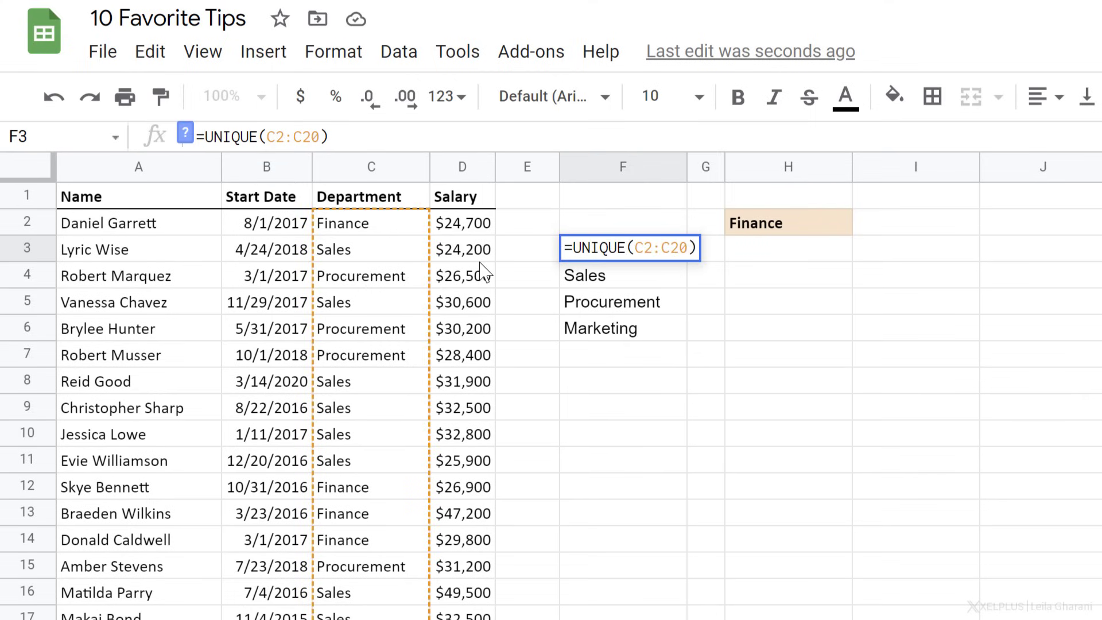
type("sort(")
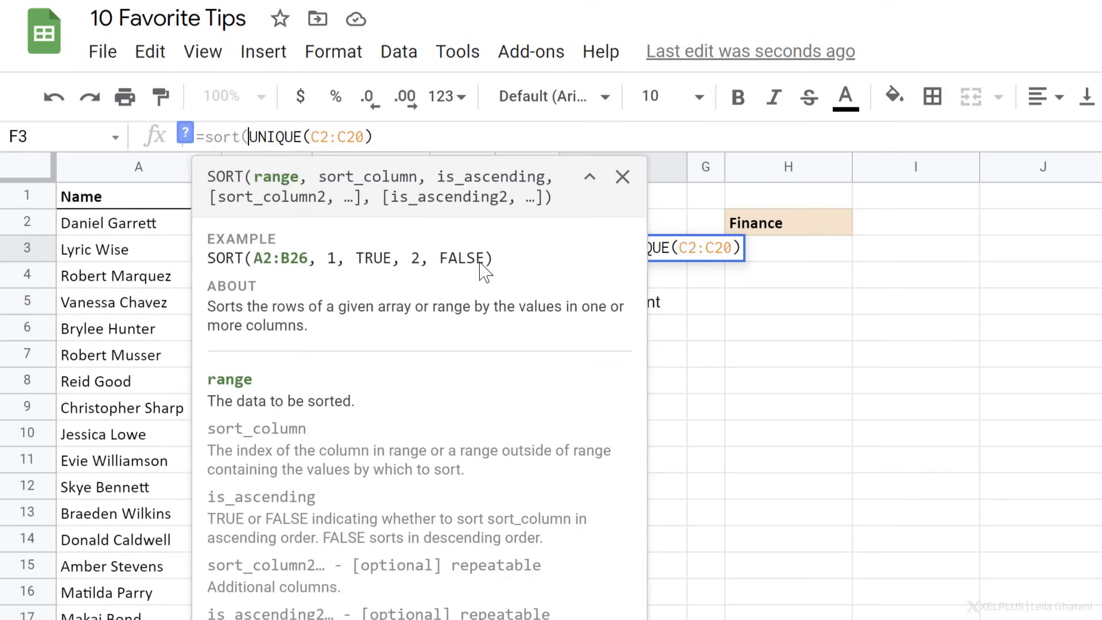
left_click(451, 132)
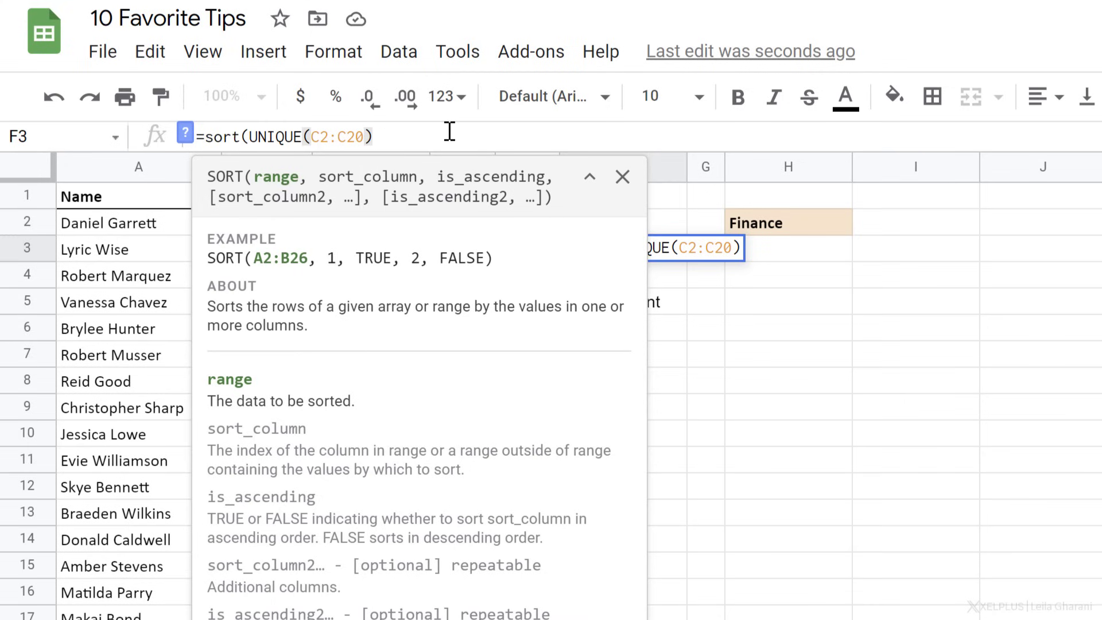
type(")")
key("Return")
key("Up")
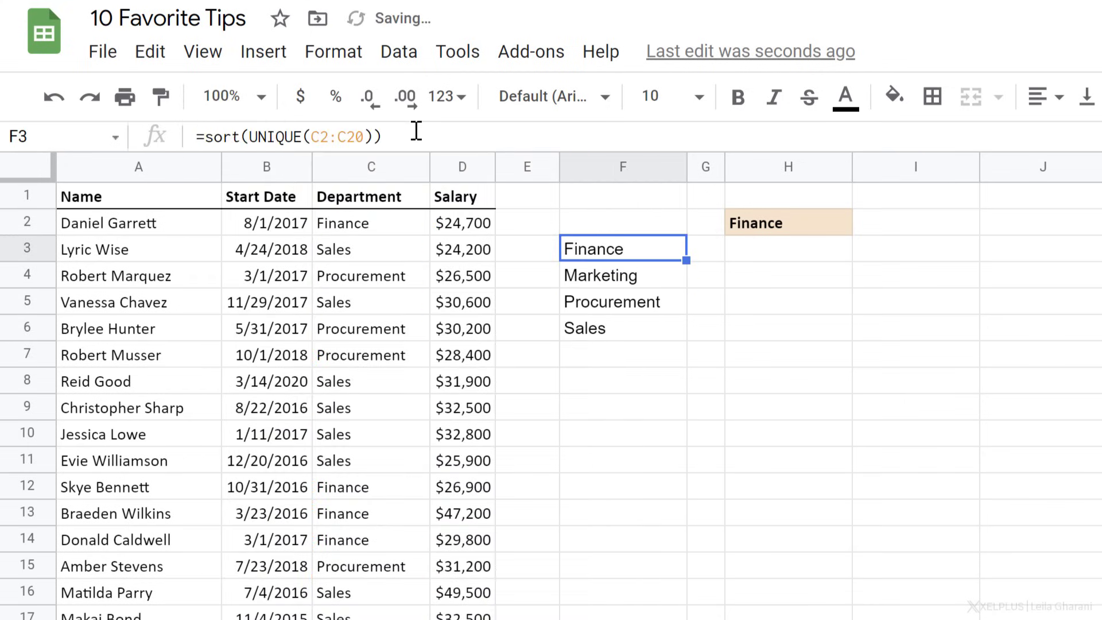
Step: Add the arguments 1,false so F3 lists departments in descending order
left_click(373, 141)
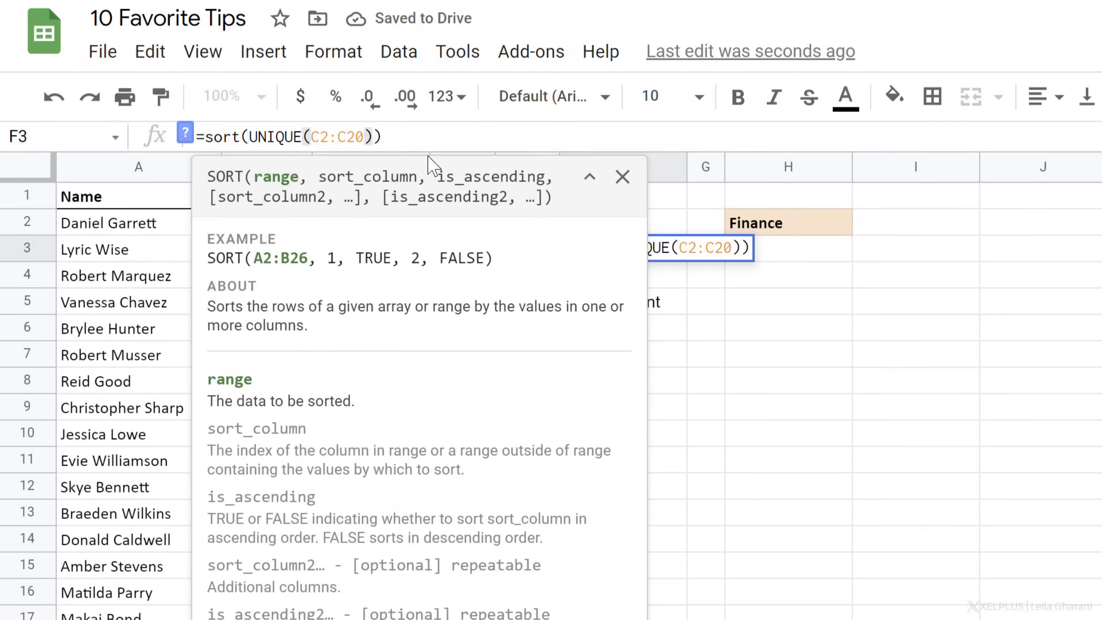
type(",")
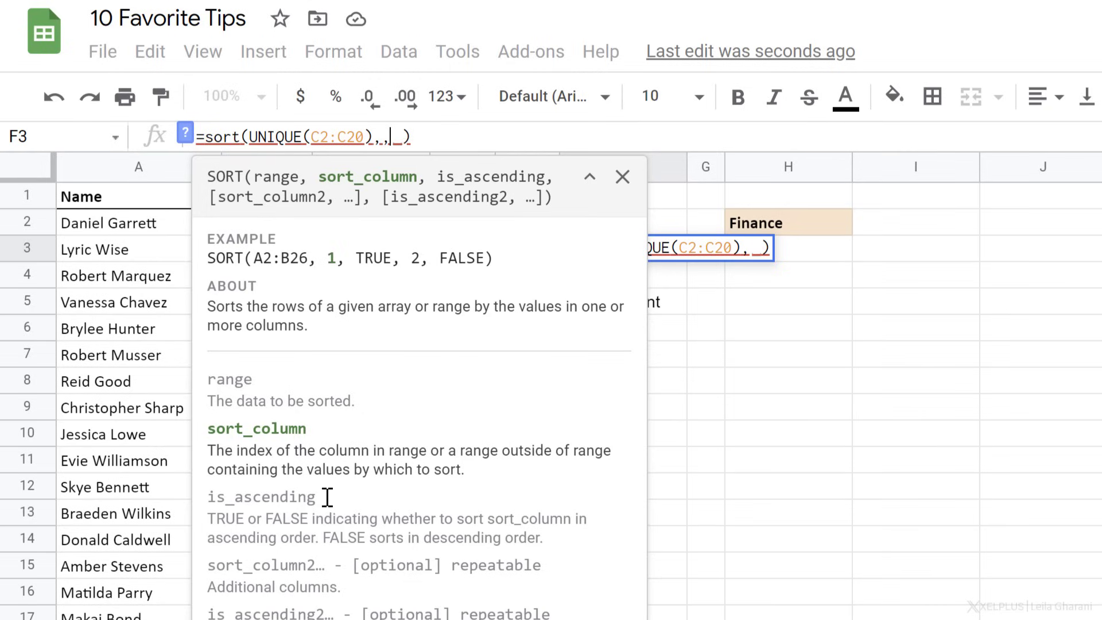
type(",")
key("BackSpace")
type("1,")
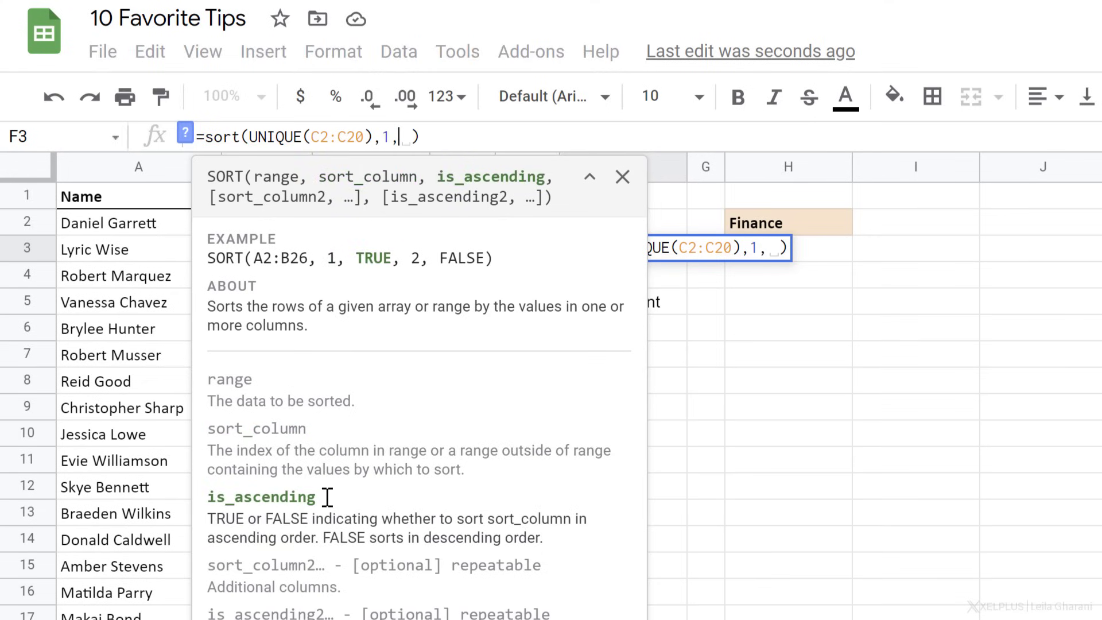
type("false")
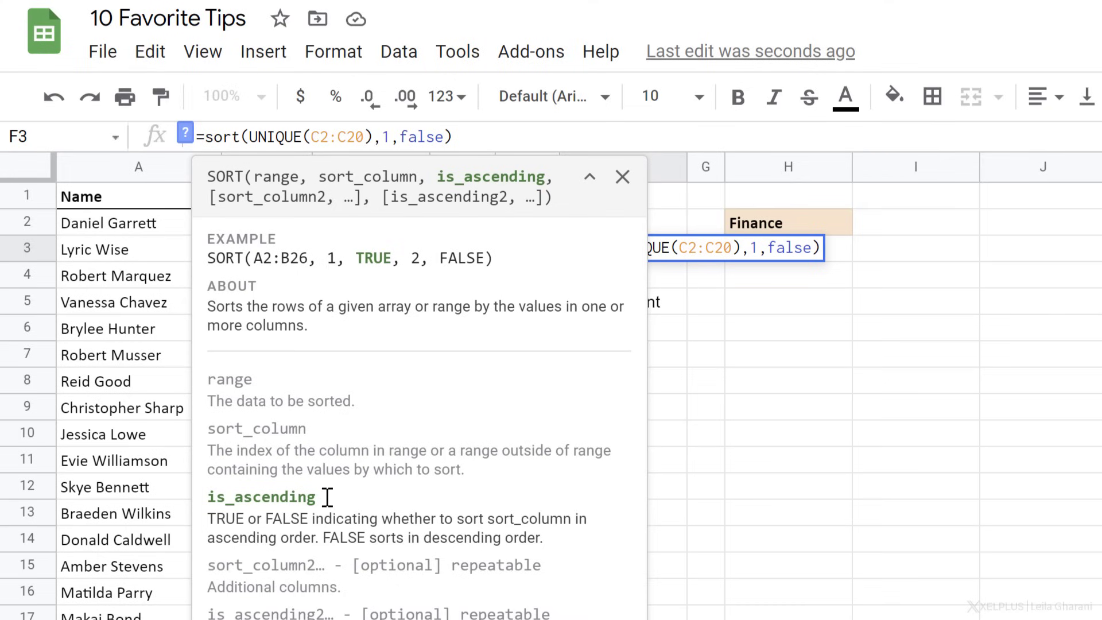
key("Return")
key("Up")
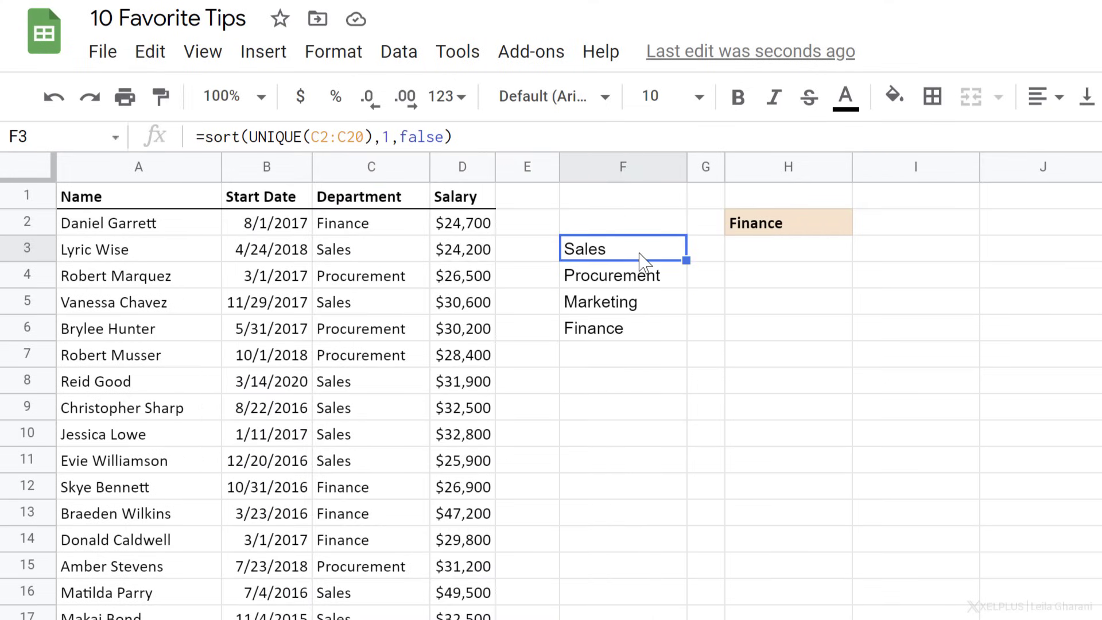
Step: Enter =filter(A2:D20,C2:C20=H2) in H3 to list employees of H2's department
left_click(807, 256)
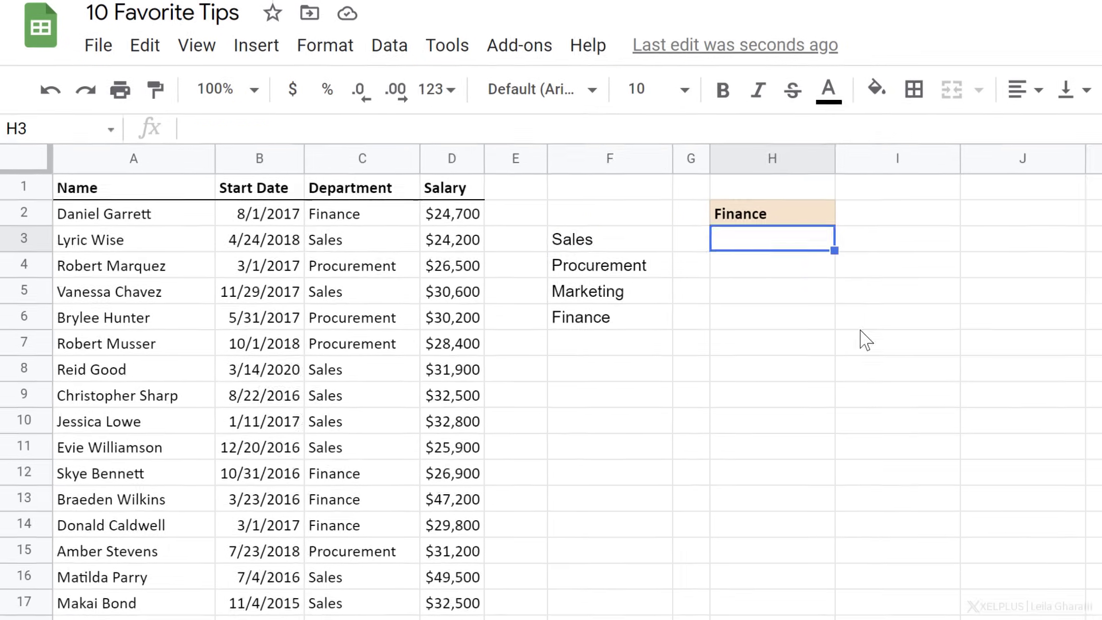
type("=filter(")
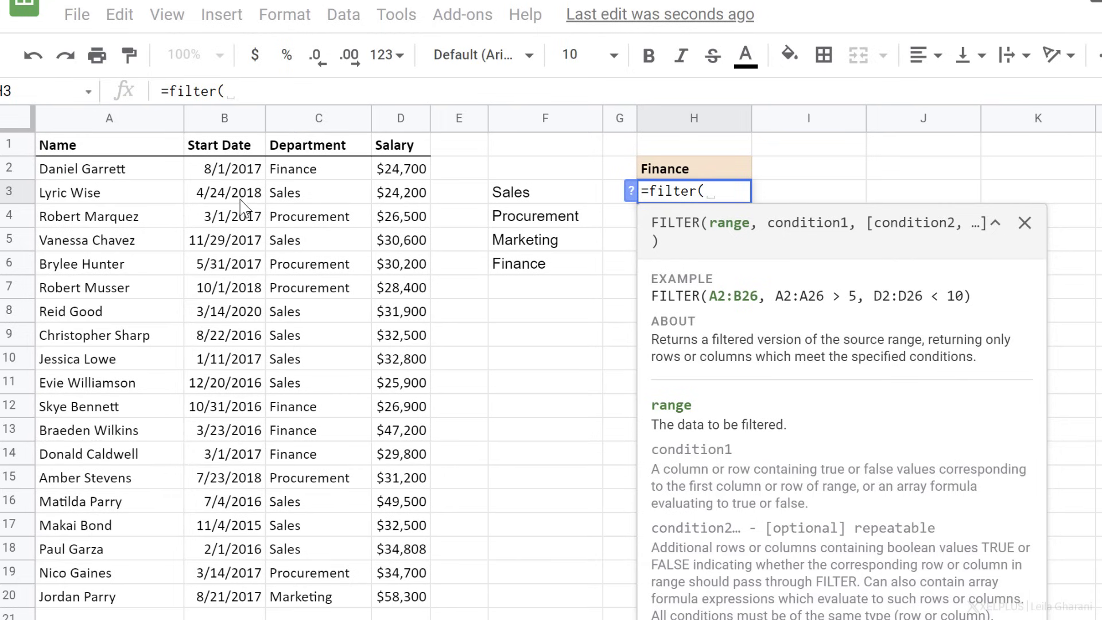
left_click_drag(129, 173, 389, 608)
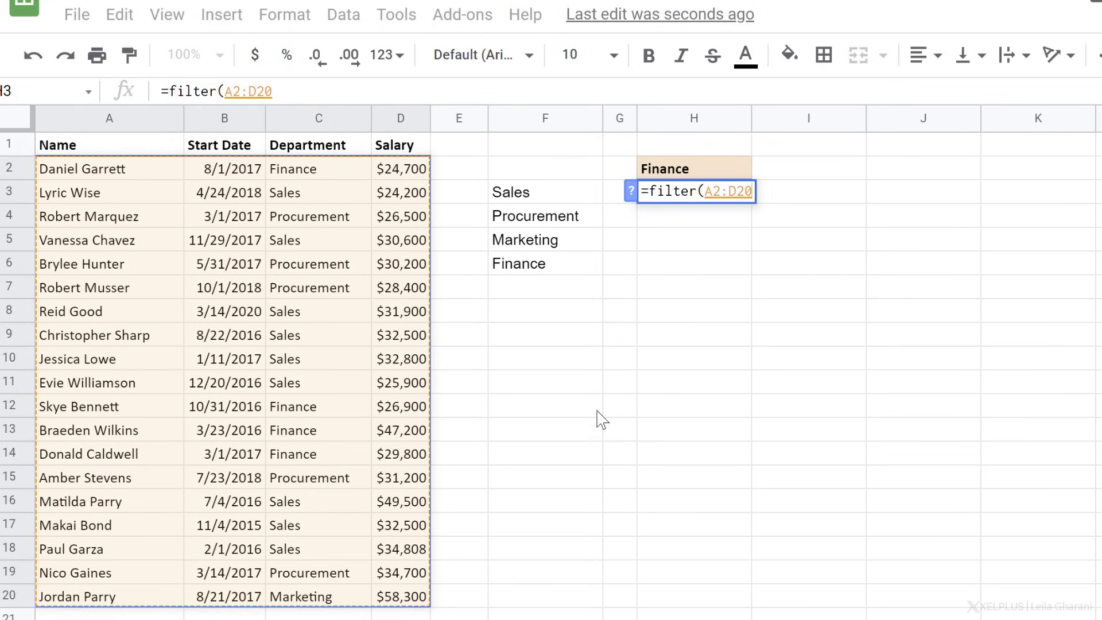
type(",")
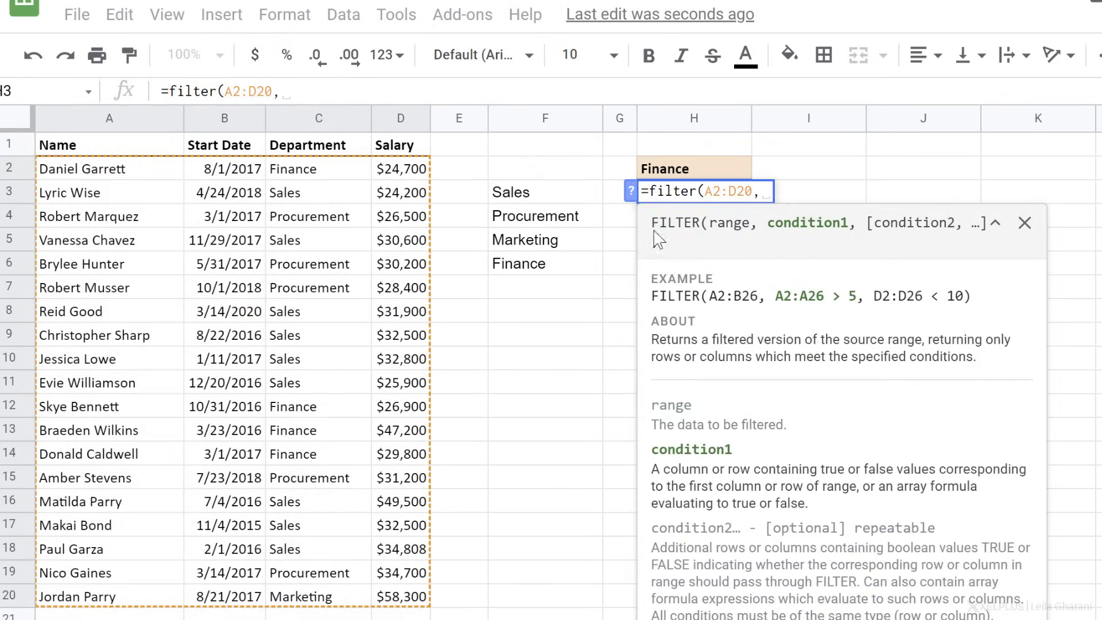
left_click_drag(330, 172, 325, 591)
type("=")
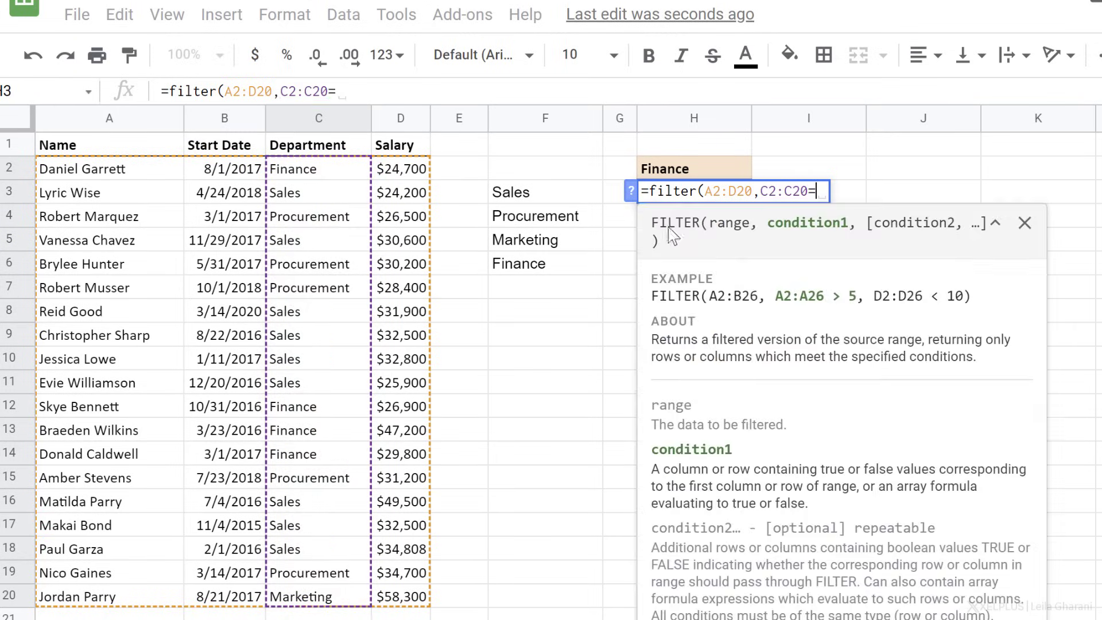
left_click(669, 169)
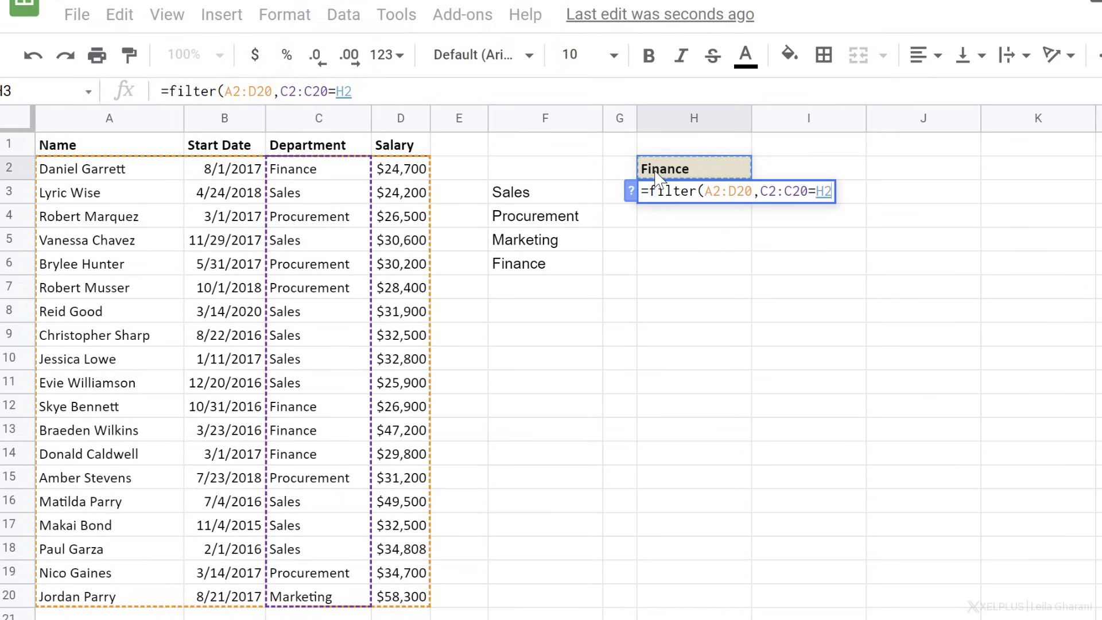
type(")")
key("Return")
key("Up")
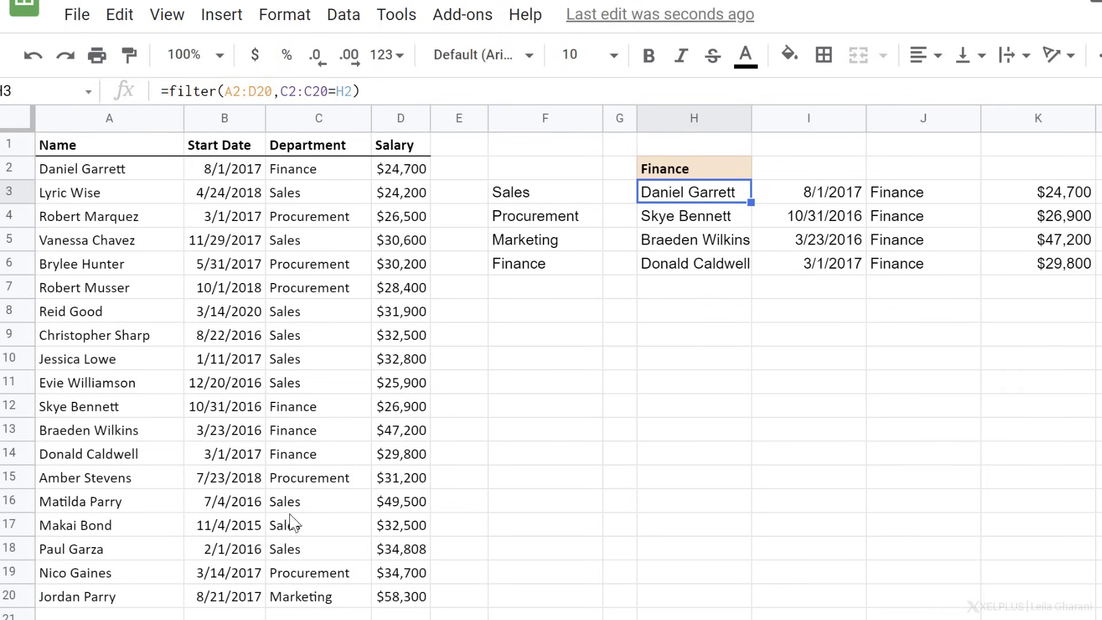
Step: Change H2 to Sales to show the nine Sales employees
left_click(663, 172)
type("Sales")
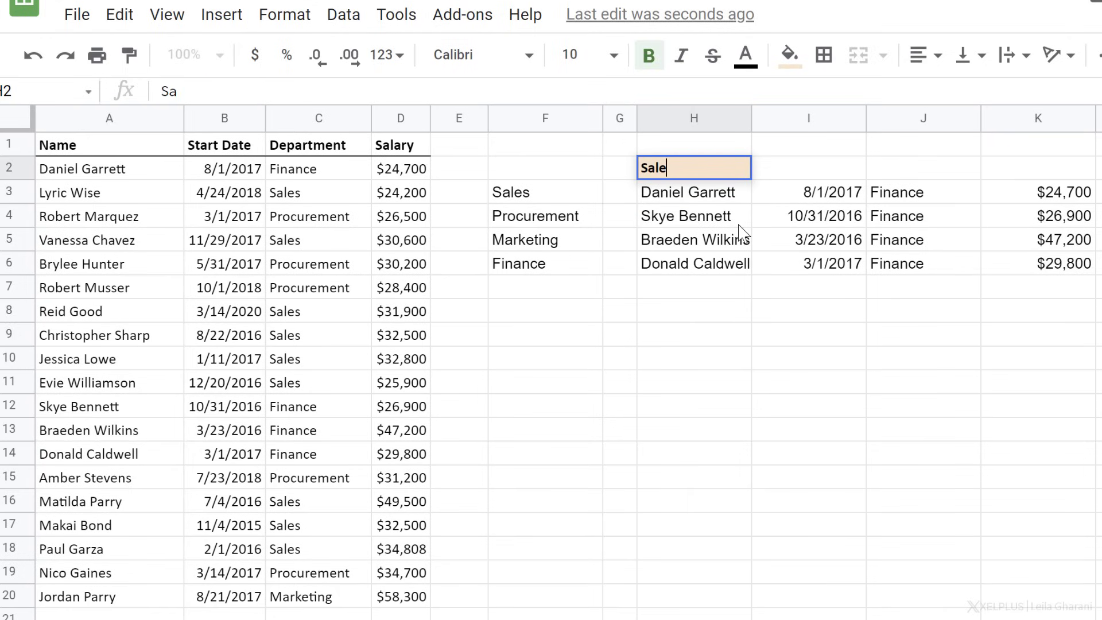
key("Return")
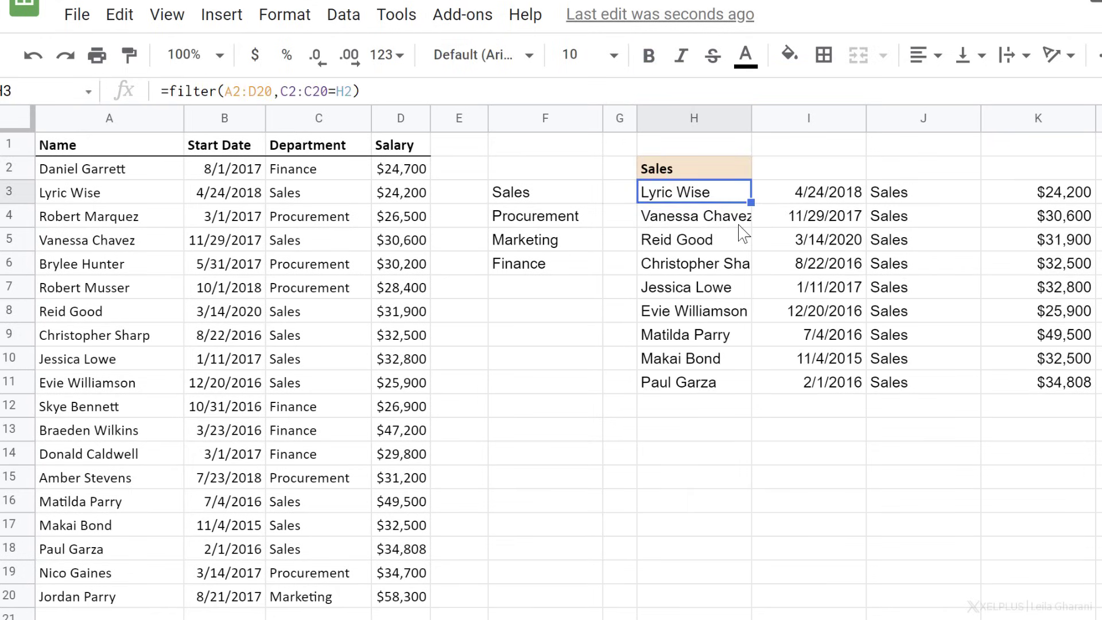